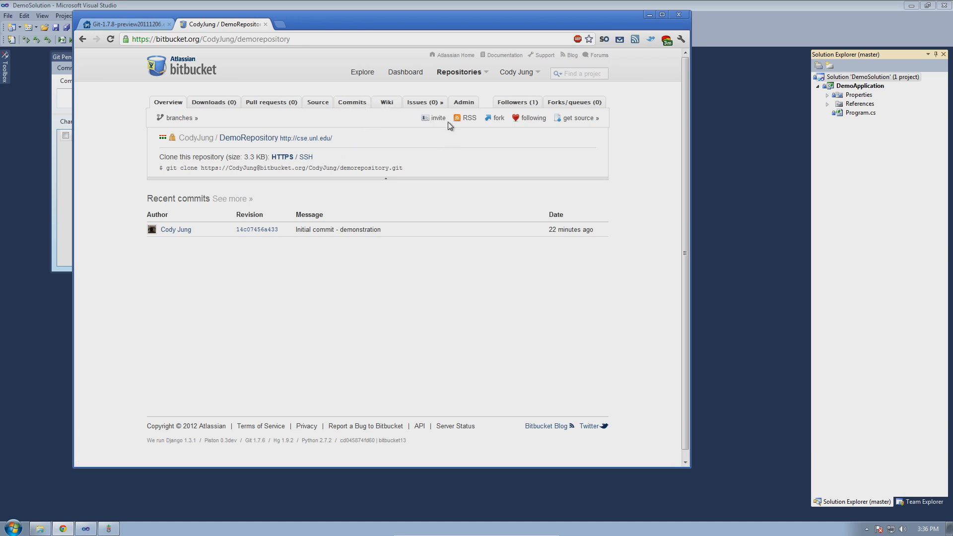
# - Switch to the msysgit Google Code page offering Git-1.7.8-preview20111206.exe
pyautogui.click(442, 104)
pyautogui.click(128, 25)
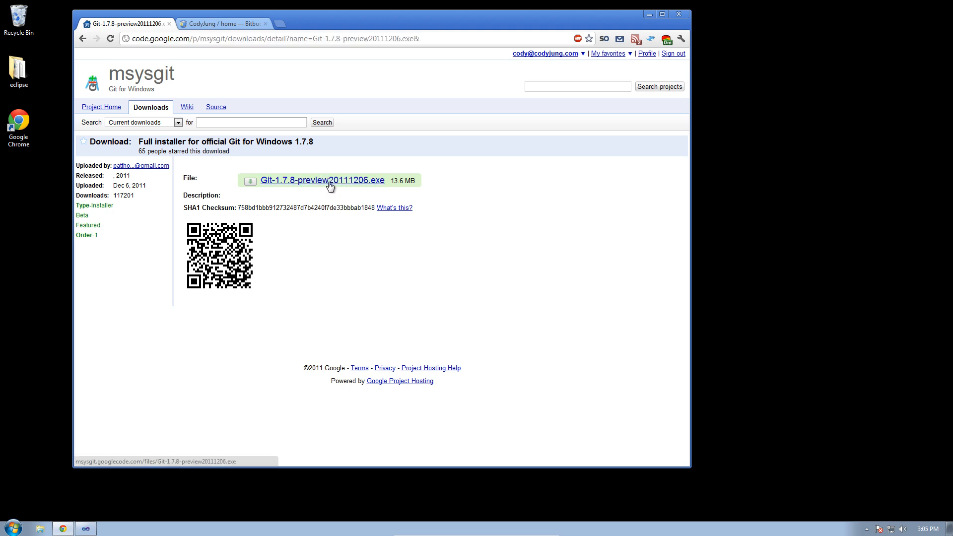
# - Download Git-1.7.8-preview20111206.exe and run it, allowing it past the security and UAC prompts
pyautogui.click(330, 184)
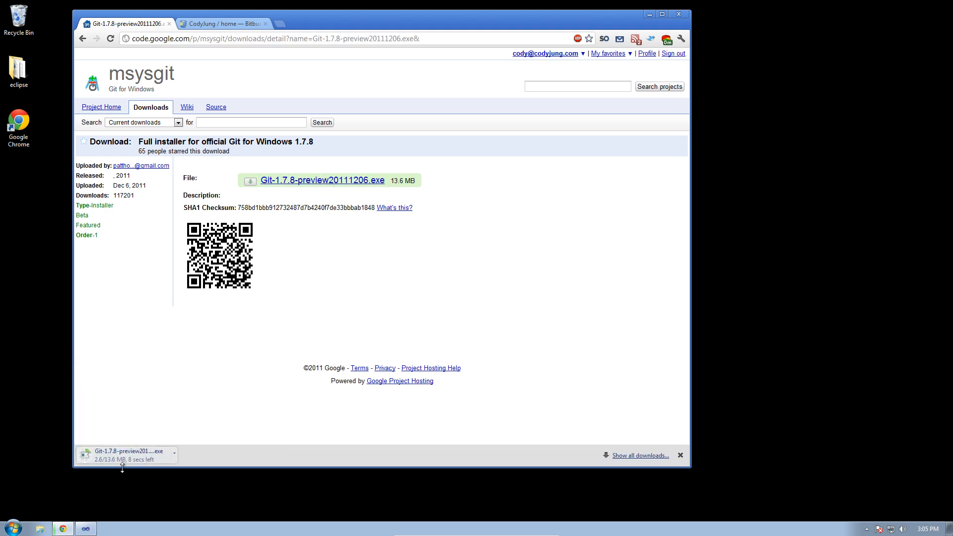
pyautogui.click(146, 459)
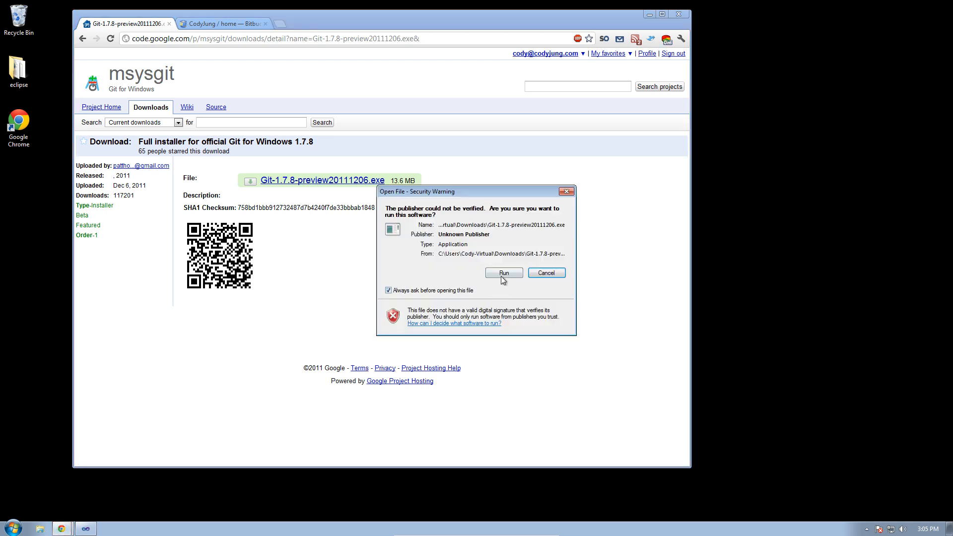
pyautogui.click(501, 276)
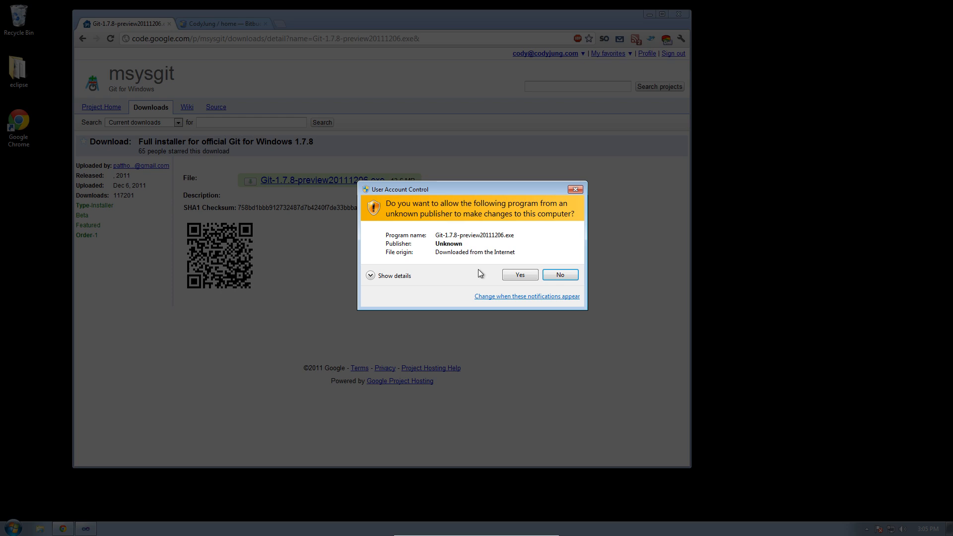
pyautogui.click(516, 274)
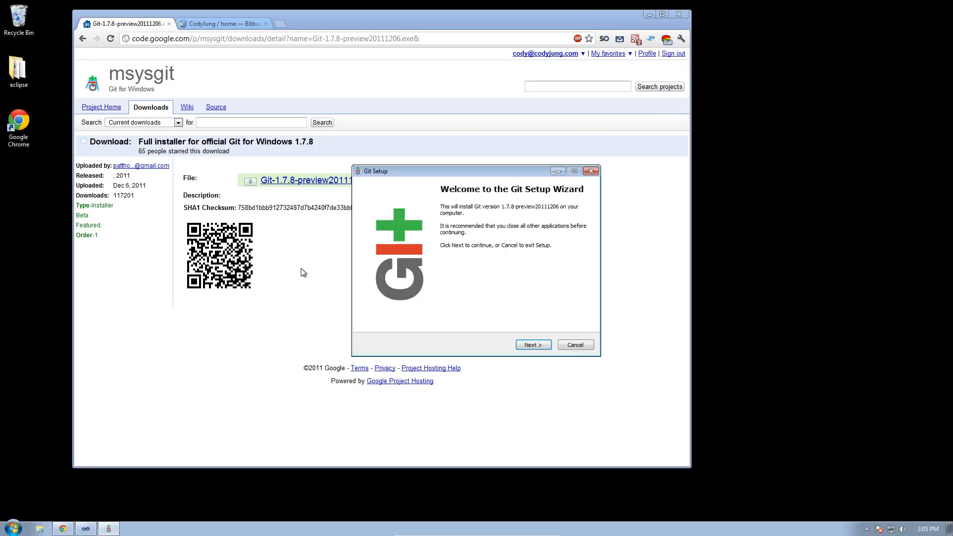
# - Accept the licence, default install folder, default components and Start menu folder in Git Setup
pyautogui.click(528, 346)
pyautogui.click(528, 346)
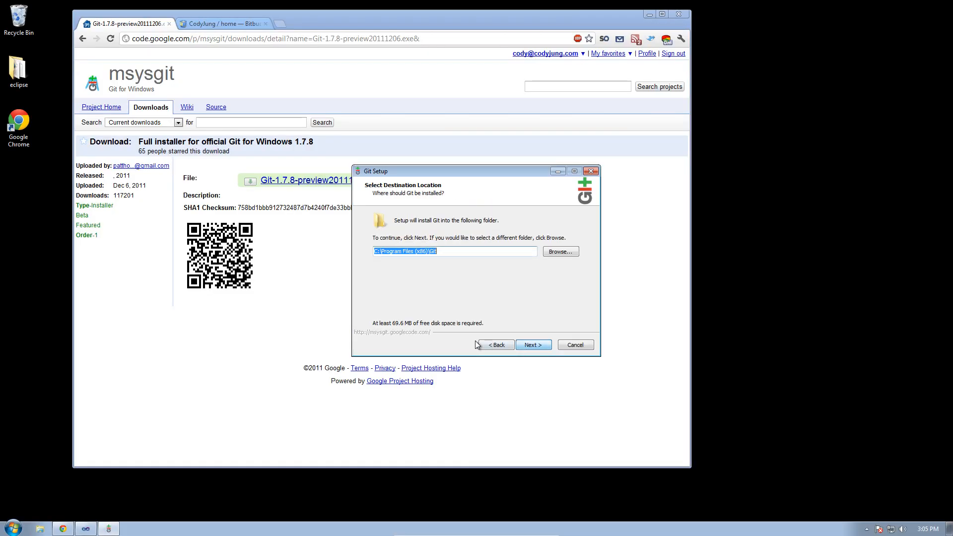
pyautogui.click(539, 345)
pyautogui.click(387, 237)
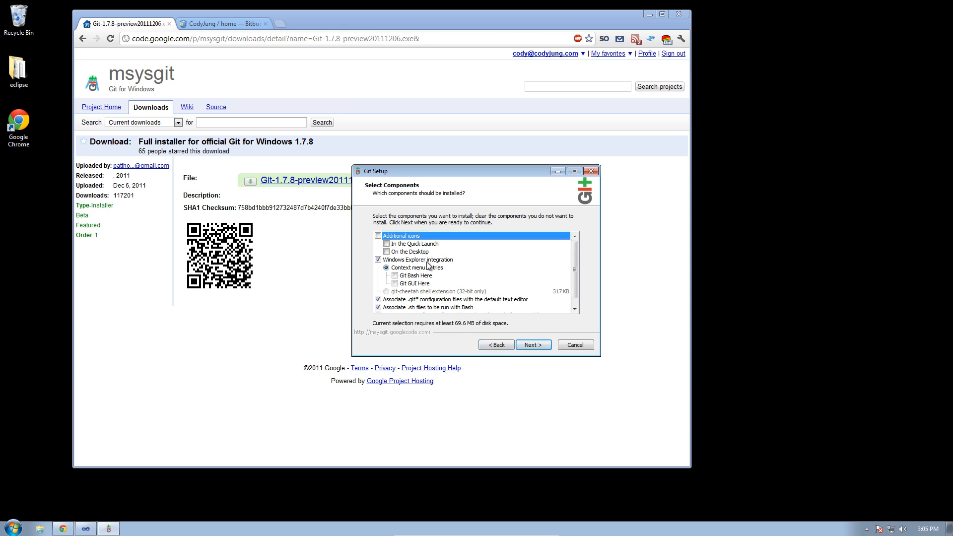
pyautogui.scroll(-1, 427, 267)
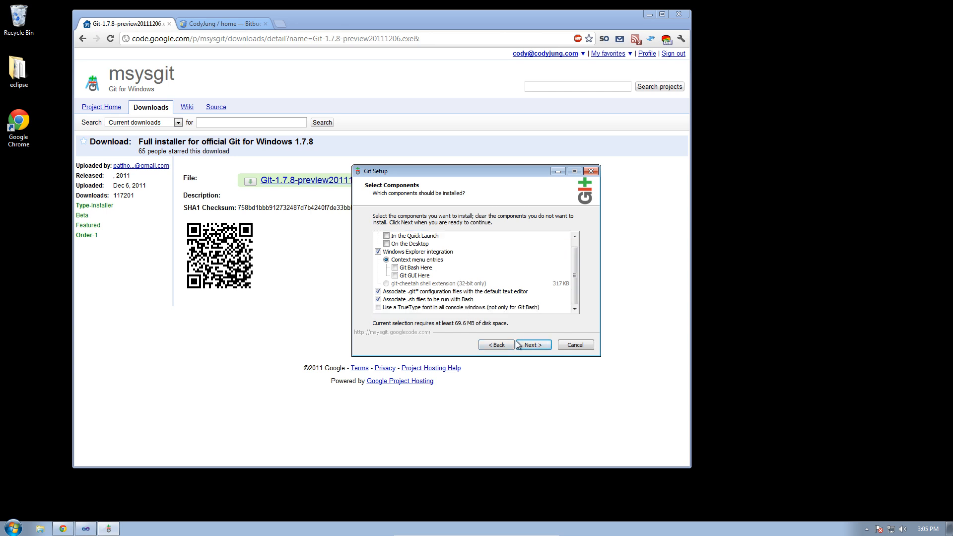
pyautogui.click(539, 343)
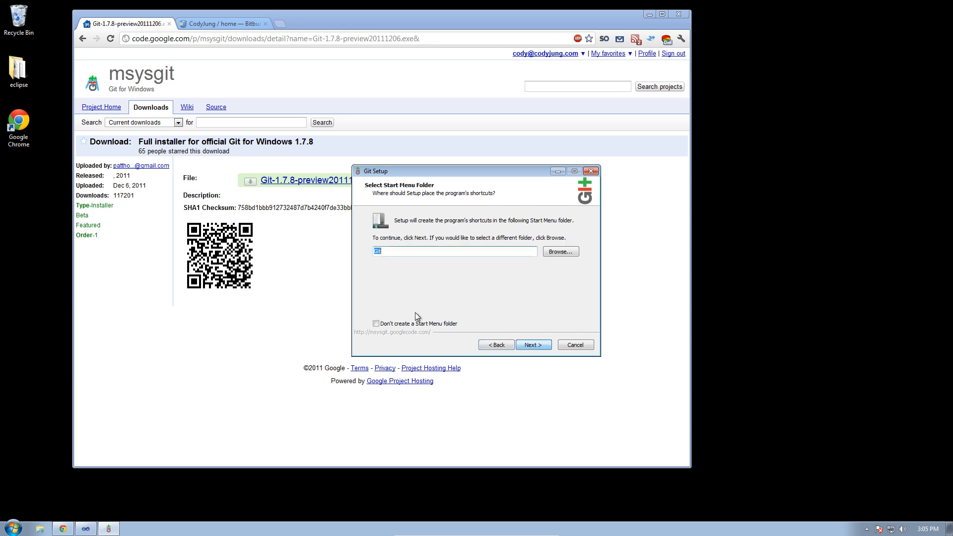
pyautogui.click(539, 343)
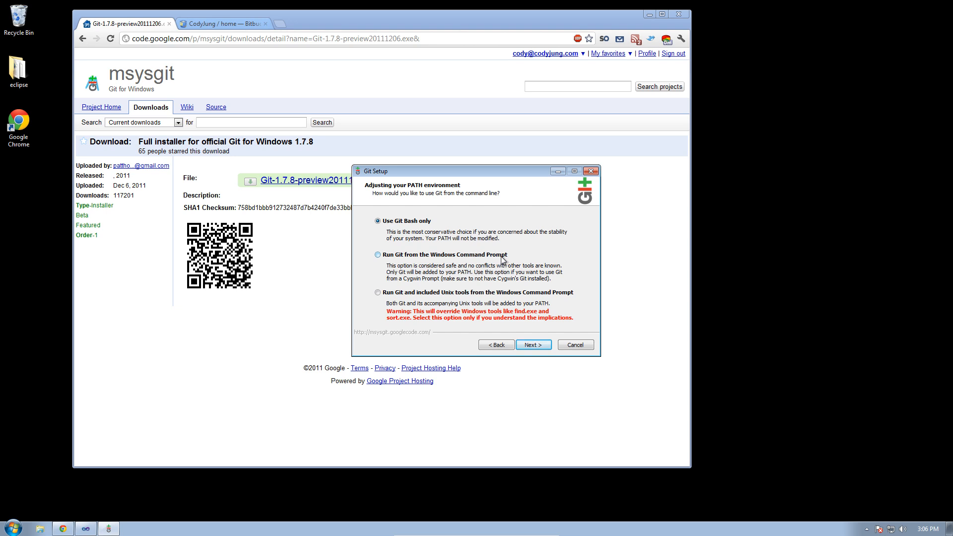
# - Choose 'Run Git from the Windows Command Prompt', keep default line endings, install and finish
pyautogui.click(451, 259)
pyautogui.click(528, 344)
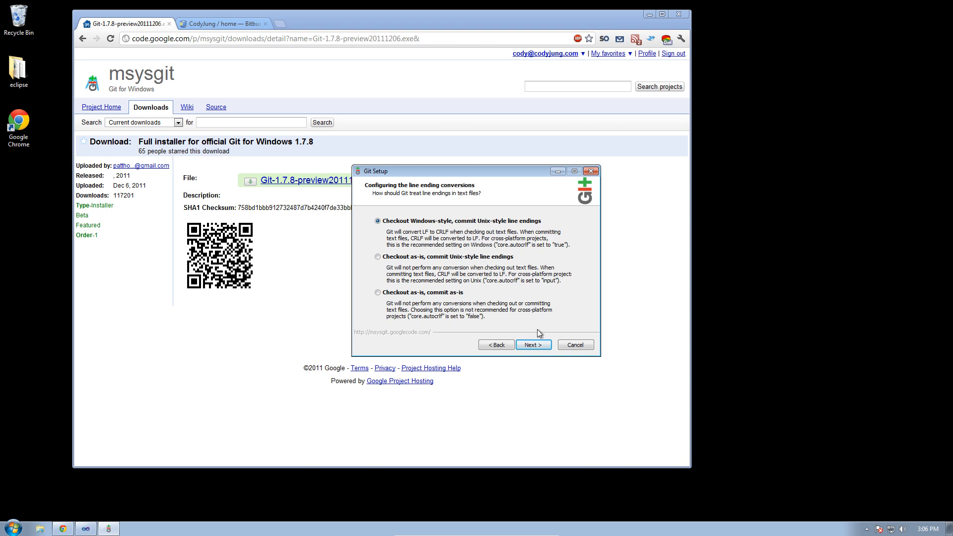
pyautogui.click(531, 346)
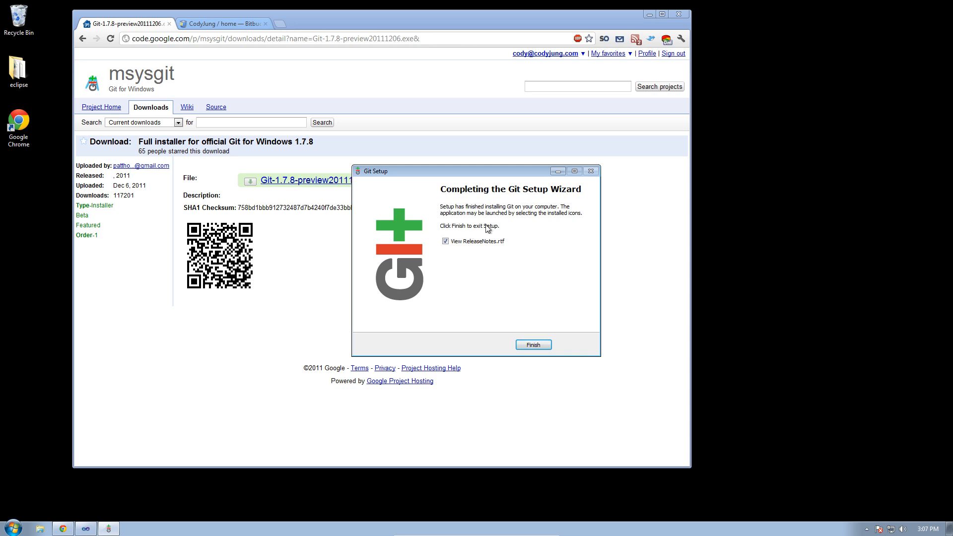
pyautogui.click(534, 345)
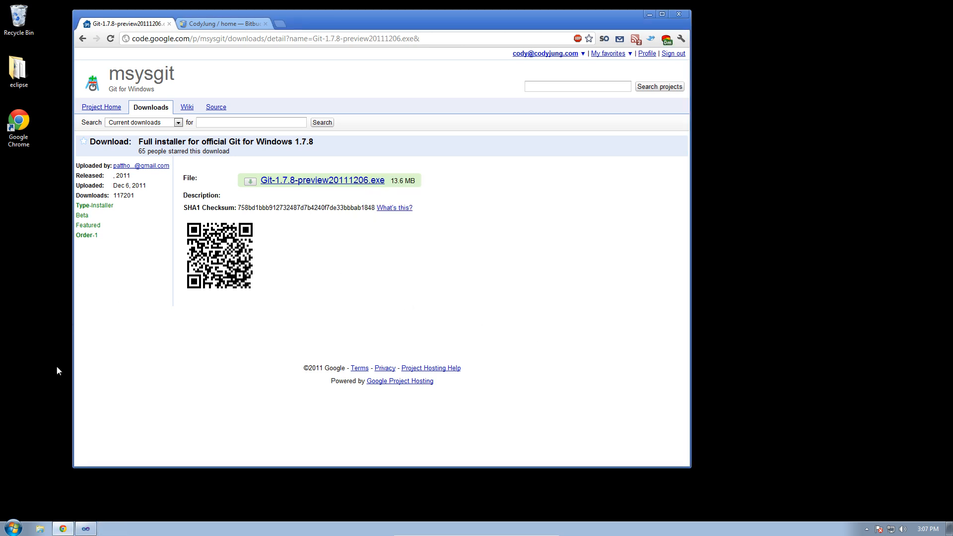
# - Switch the browser to the Bitbucket dashboard tab
pyautogui.click(14, 528)
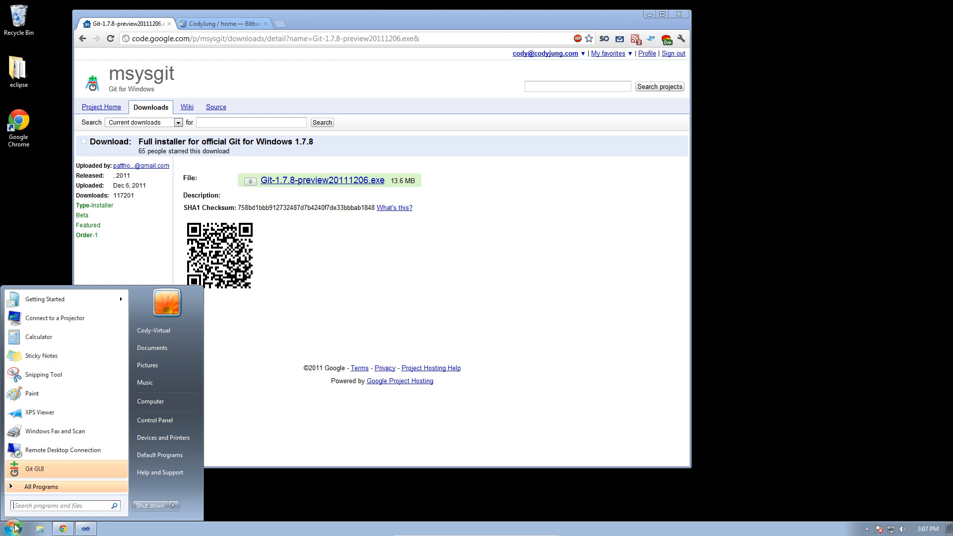
pyautogui.click(395, 327)
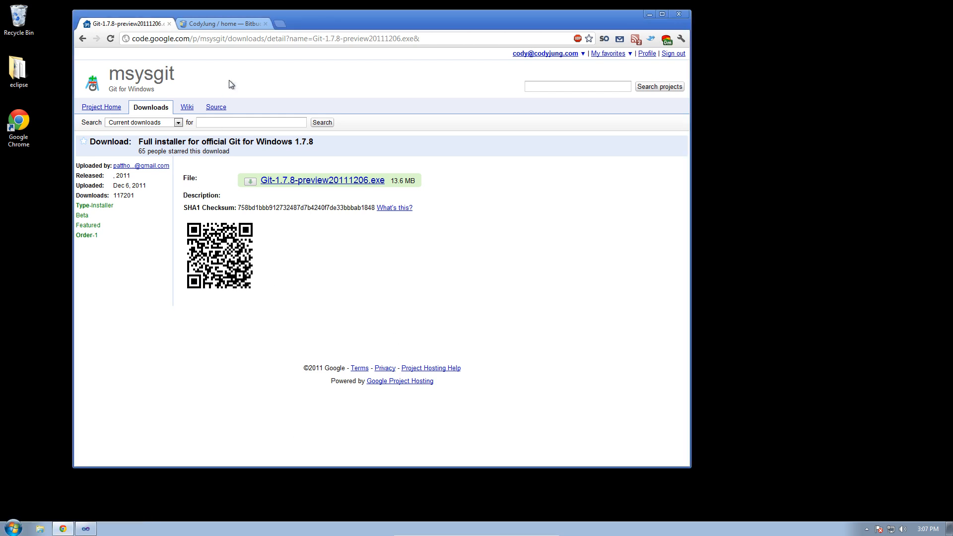
pyautogui.click(223, 25)
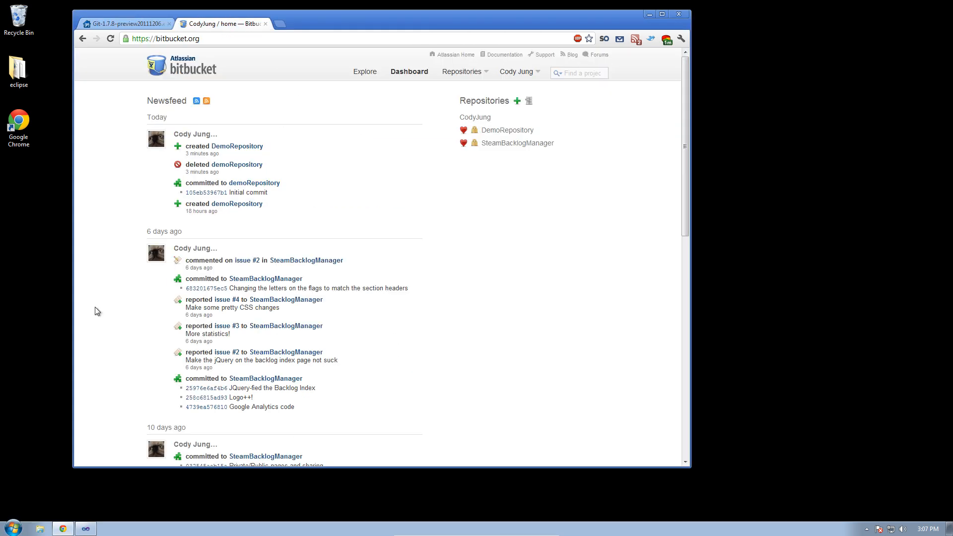
# - Launch Git Bash from a Start menu search for 'git' and centre its window
pyautogui.click(14, 528)
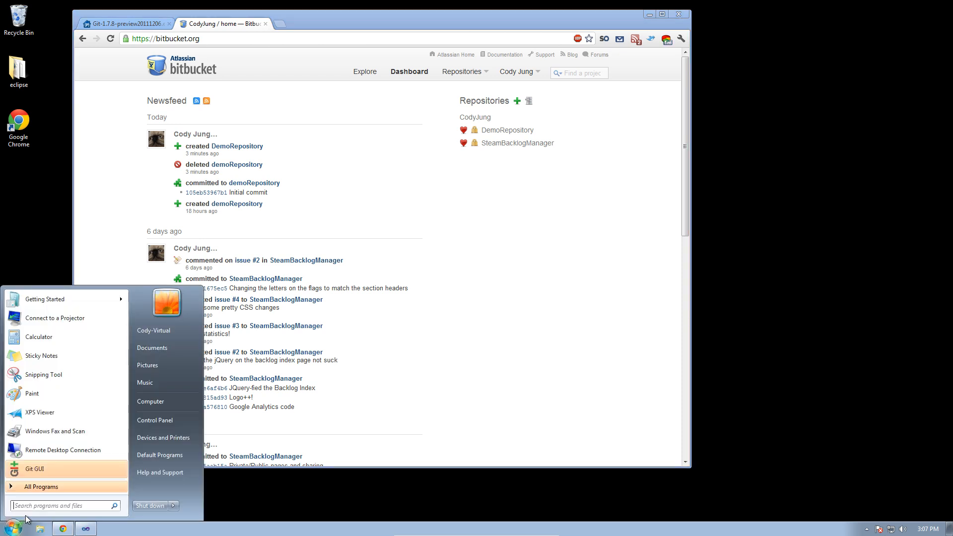
pyautogui.write('git')
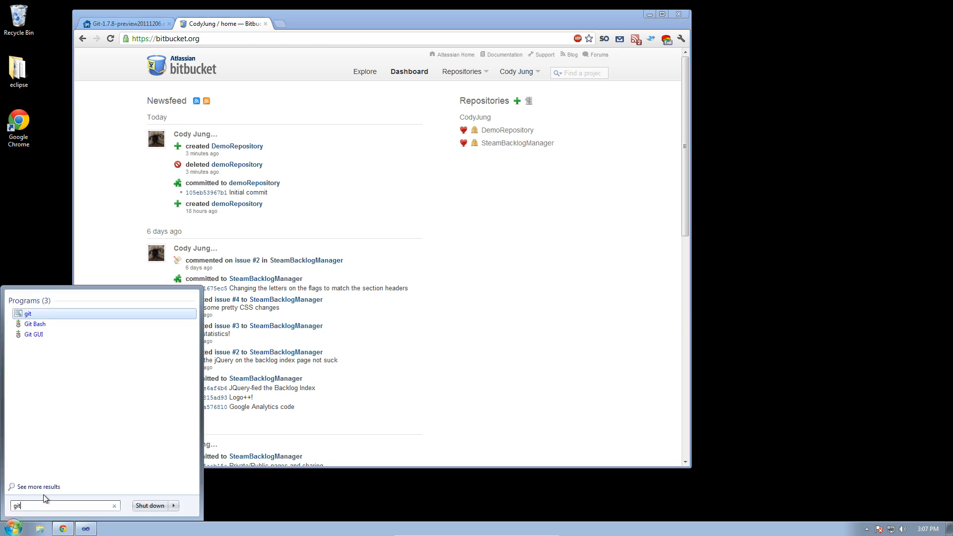
pyautogui.press('Down')
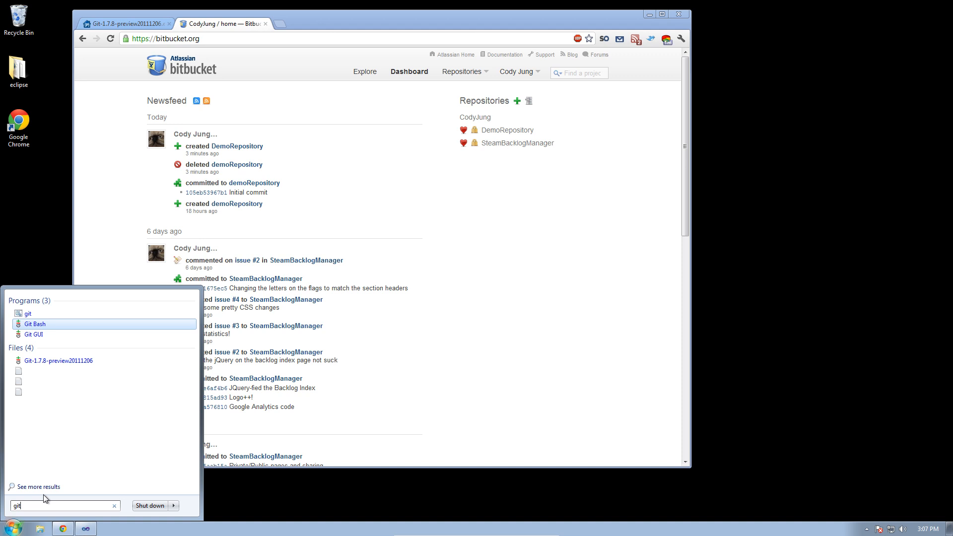
pyautogui.press('Return')
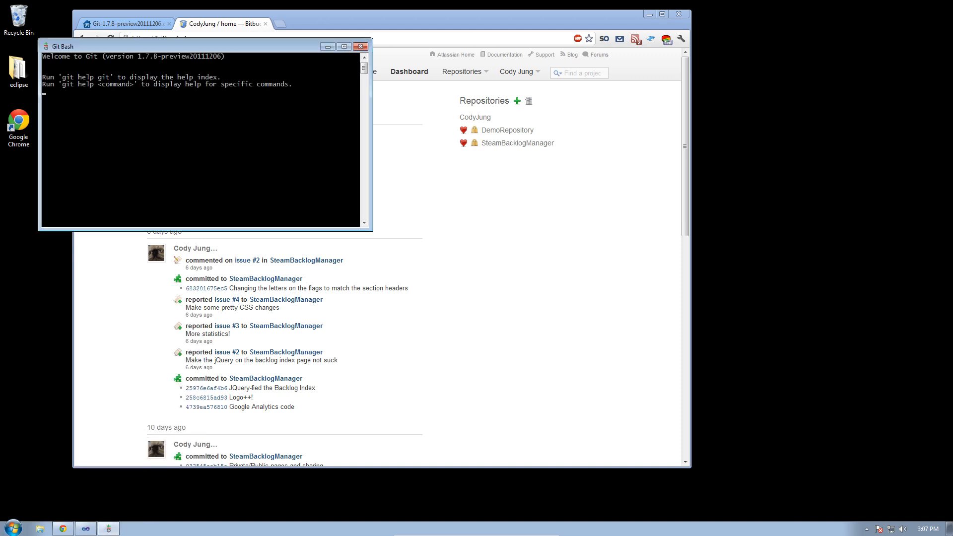
pyautogui.moveTo(202, 44); pyautogui.dragTo(527, 190)
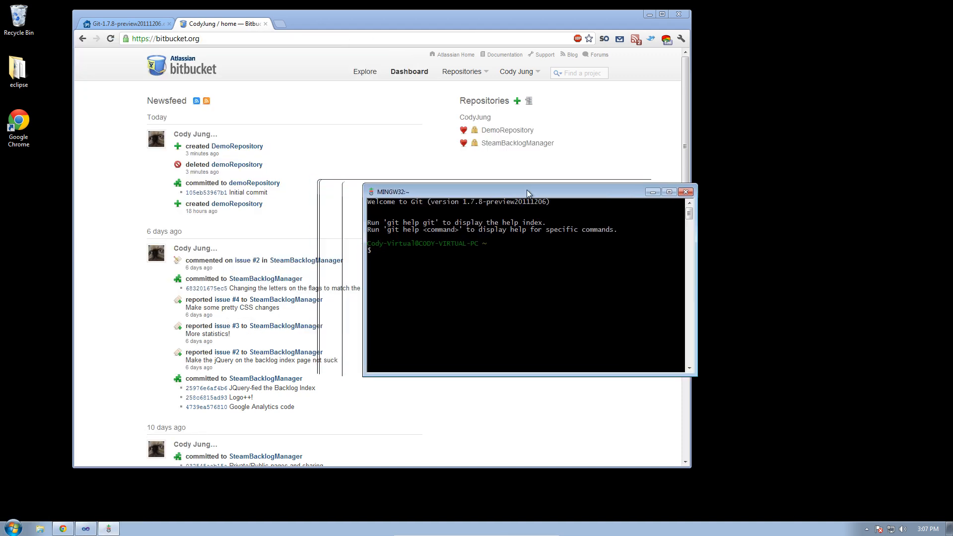
pyautogui.moveTo(423, 191)
pyautogui.mouseDown()
pyautogui.moveTo(351, 177)
pyautogui.moveTo(430, 188)
pyautogui.mouseUp()
pyautogui.click(393, 119)
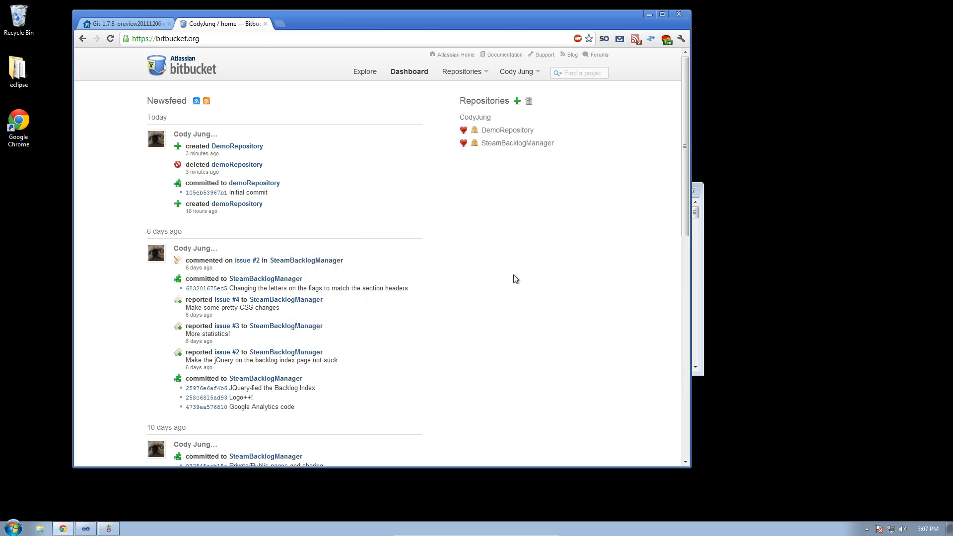
pyautogui.click(701, 292)
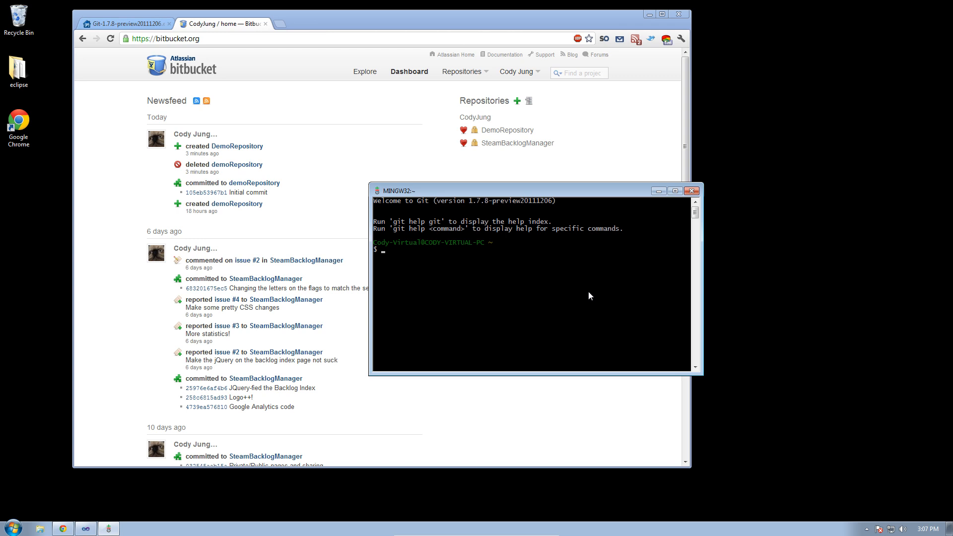
# - Set the global user name with git config --global user.name, checking the author name on Bitbucket
pyautogui.write('git config --global user.name')
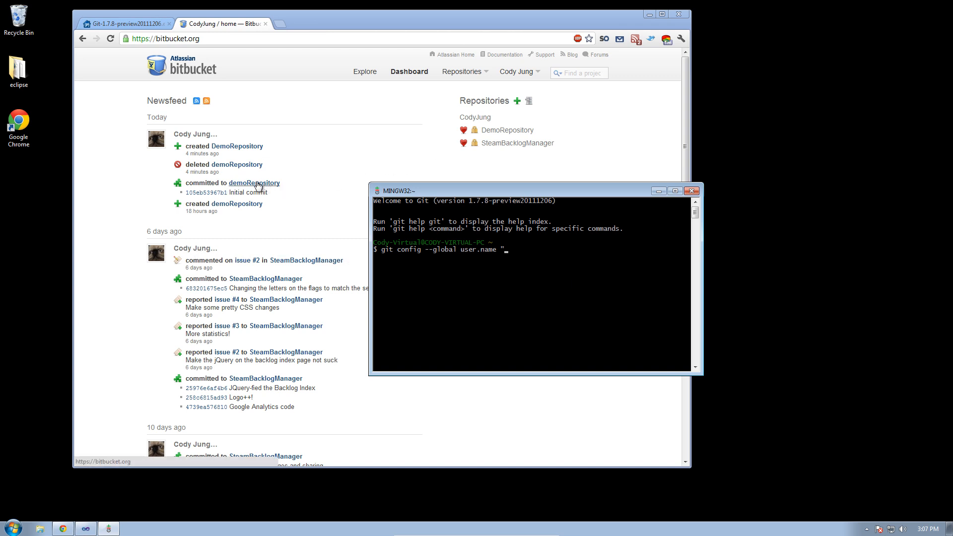
pyautogui.click(226, 196)
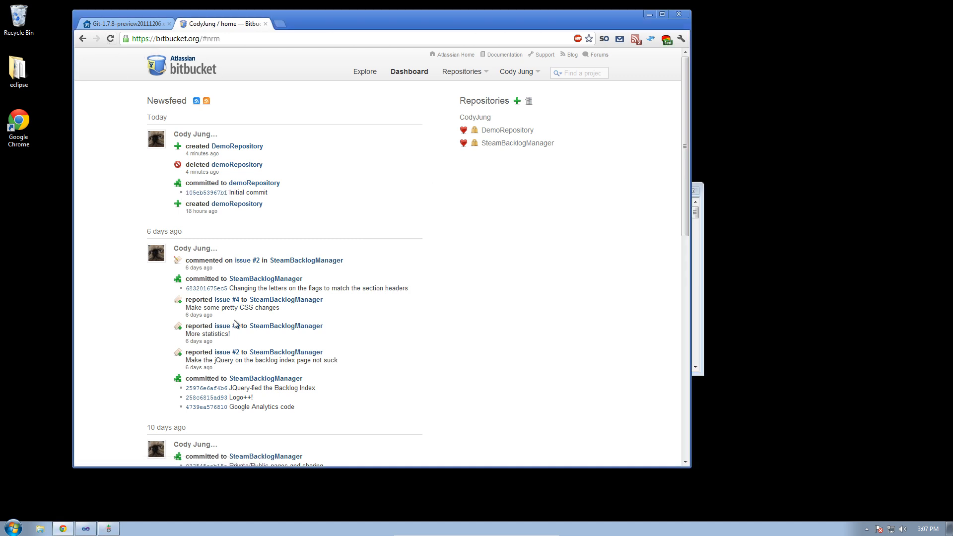
pyautogui.click(213, 394)
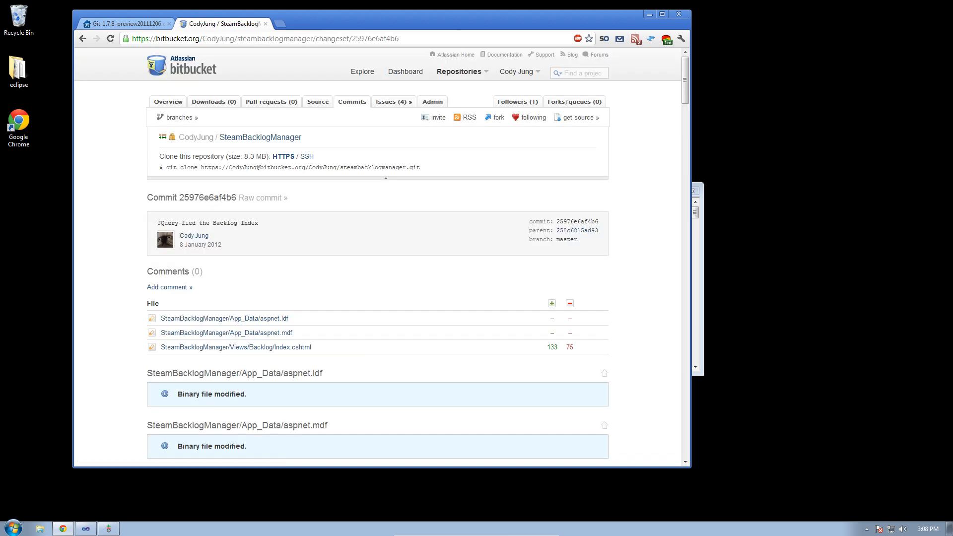
pyautogui.moveTo(211, 237); pyautogui.dragTo(184, 236)
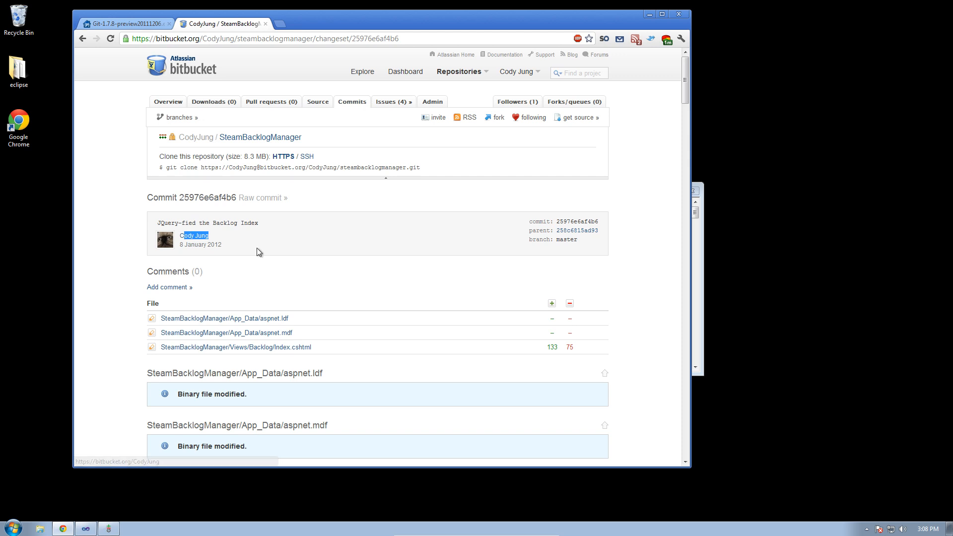
pyautogui.click(83, 38)
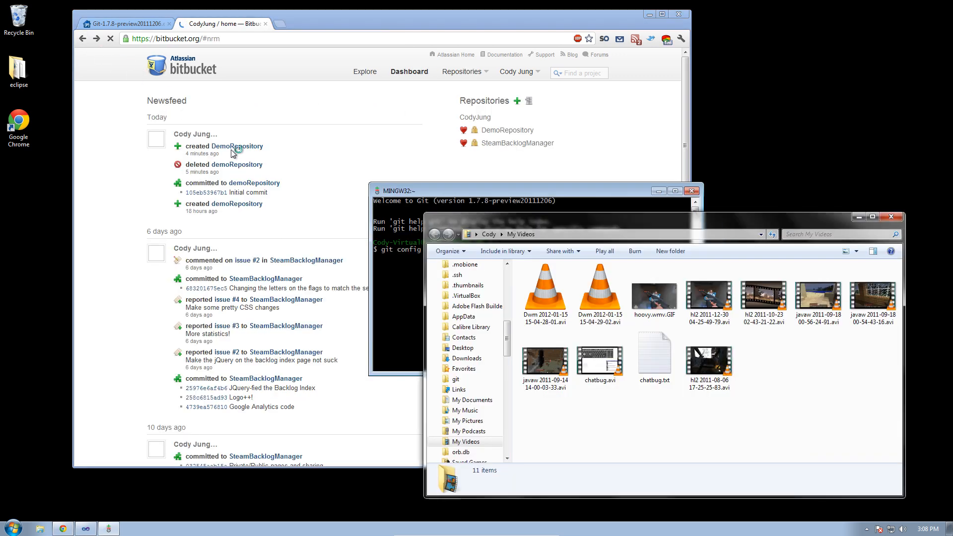
pyautogui.click(399, 279)
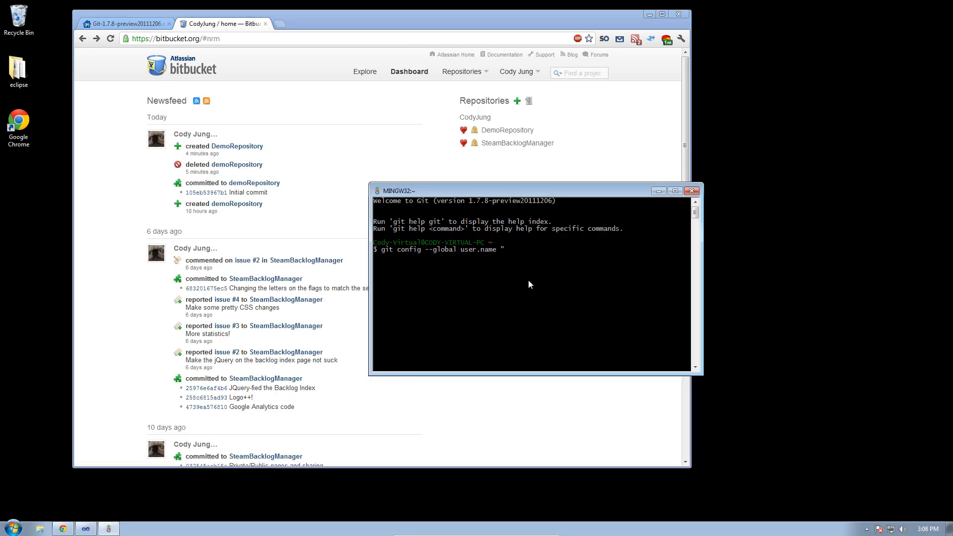
pyautogui.write('ody Jung"')
pyautogui.press('Return')
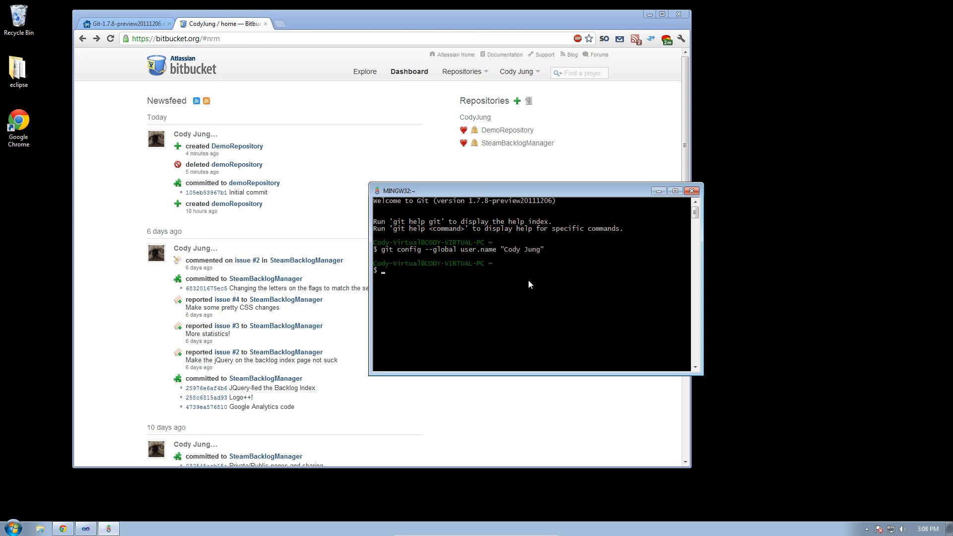
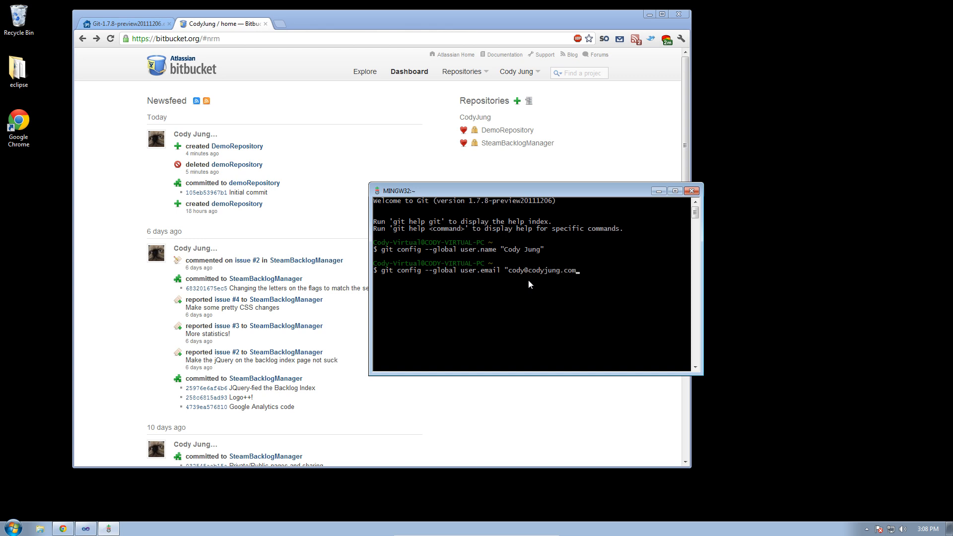
# - Set the global e-mail address with git config --global user.email, then close Git Bash
pyautogui.press('Return')
pyautogui.click(689, 192)
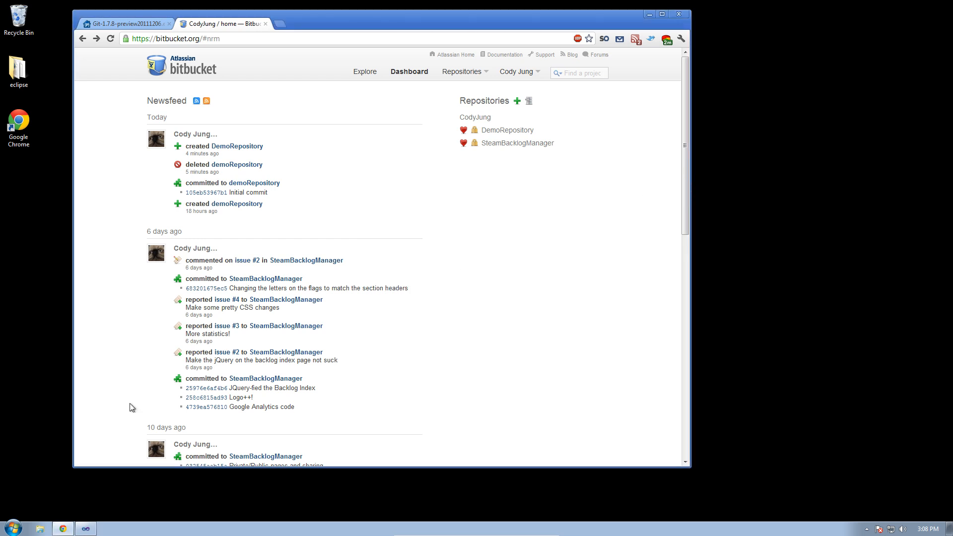
# - Download and install Git Source Control Provider from the Extension Manager's Online Gallery, searching 'git'
pyautogui.click(85, 529)
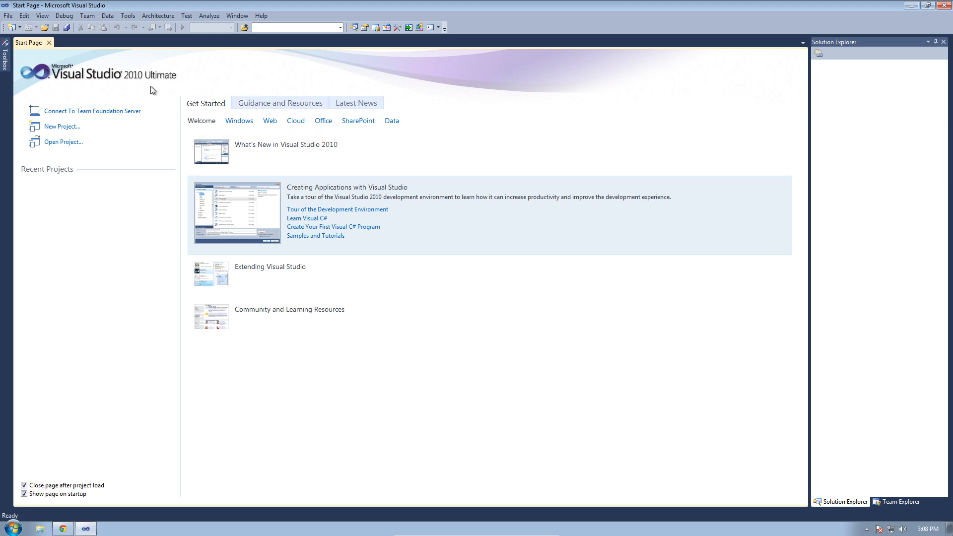
pyautogui.click(128, 15)
pyautogui.press('Escape')
pyautogui.click(130, 17)
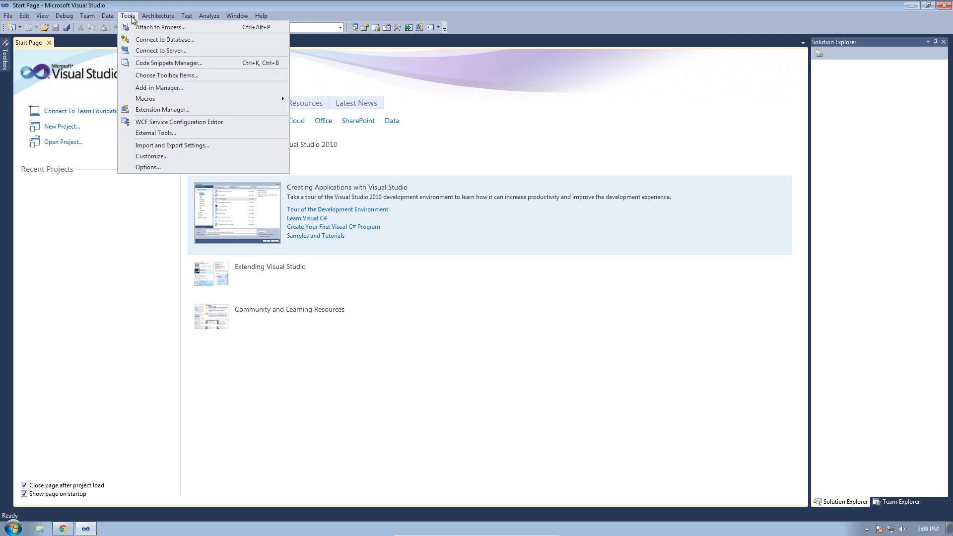
pyautogui.click(169, 111)
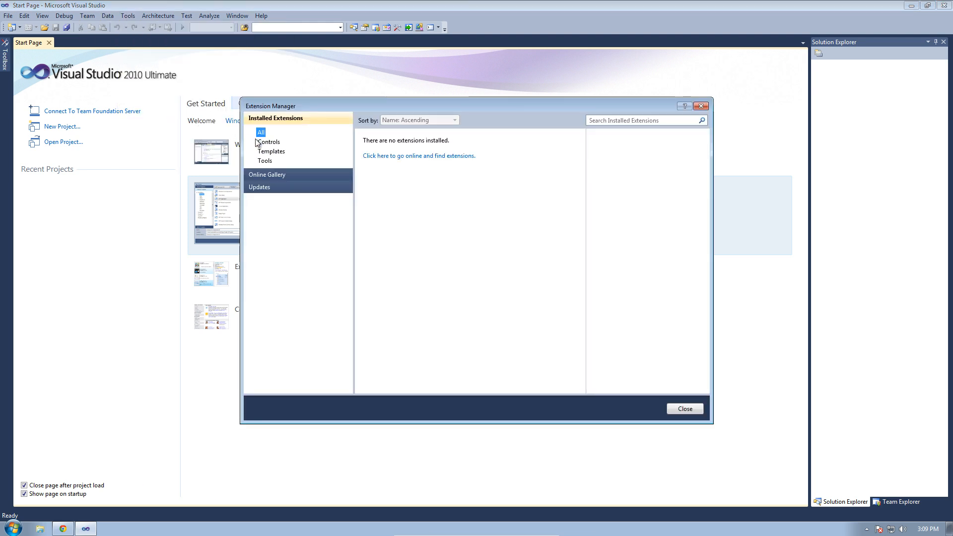
pyautogui.click(275, 176)
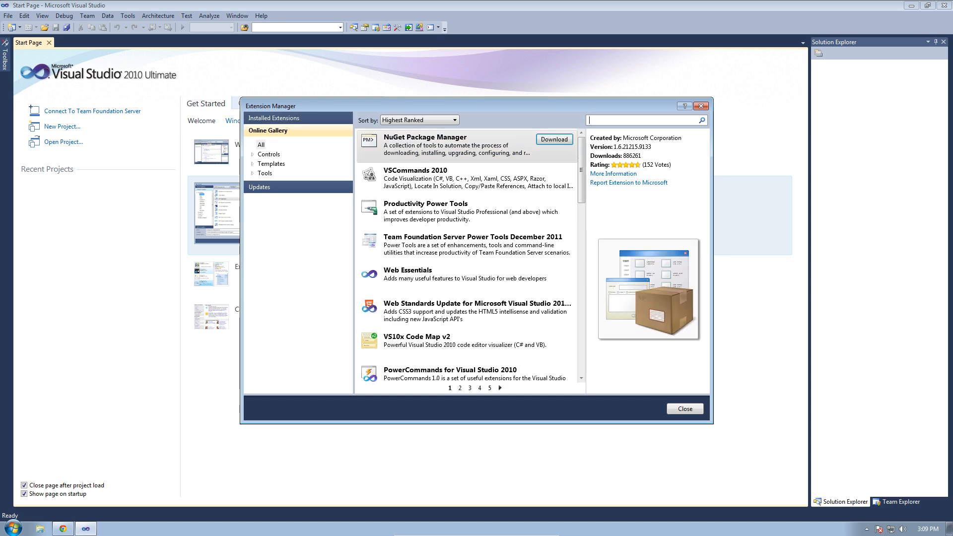
pyautogui.write('git')
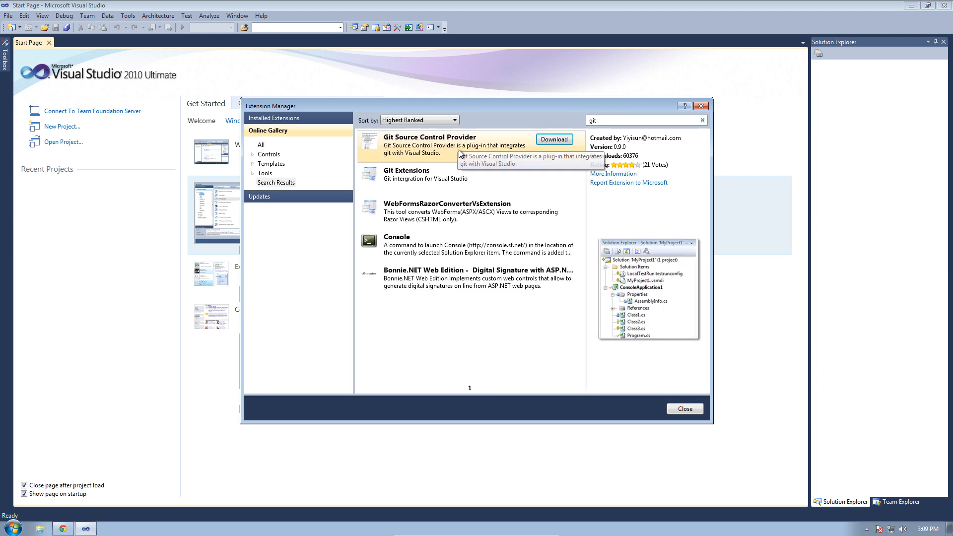
pyautogui.click(554, 140)
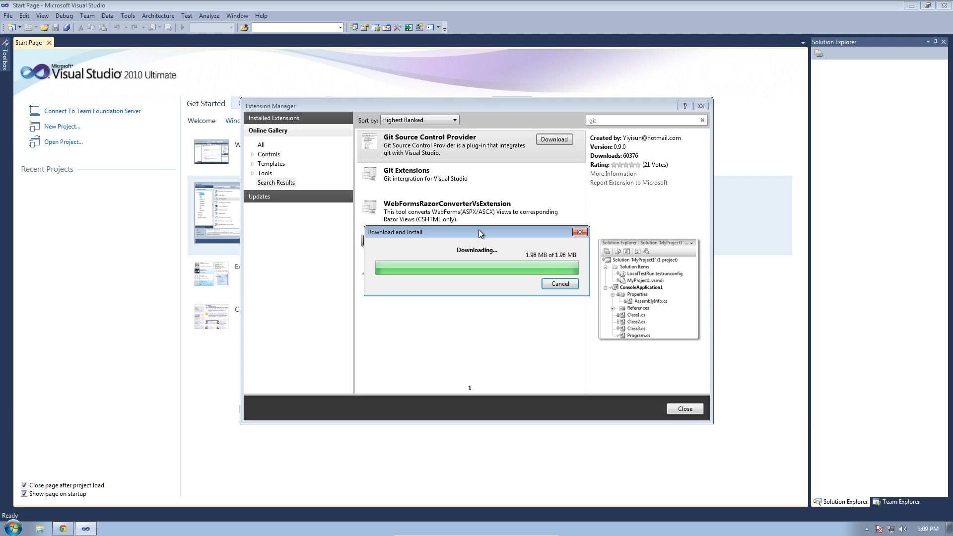
pyautogui.click(519, 334)
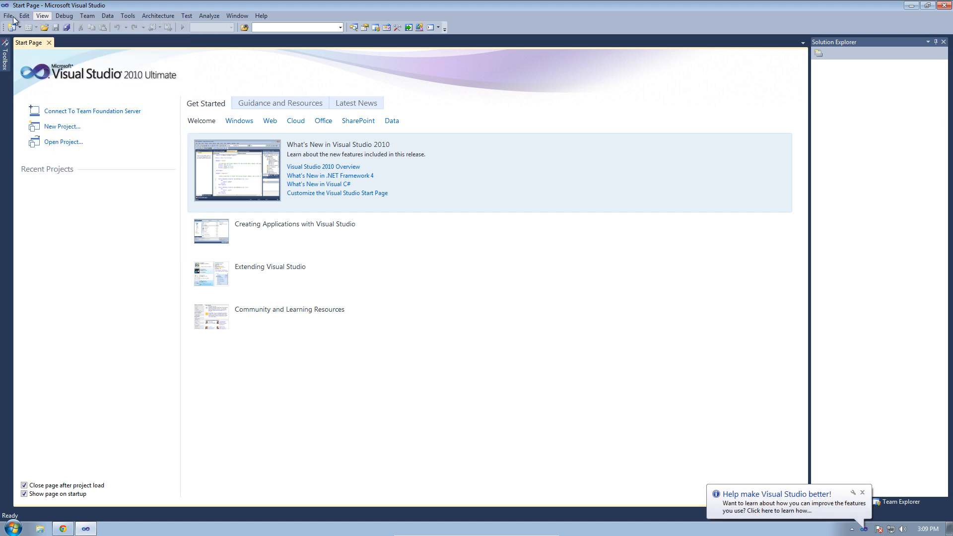
# - Open Tools > Options and expand Source Control to its Plug-in Selection page
pyautogui.click(23, 18)
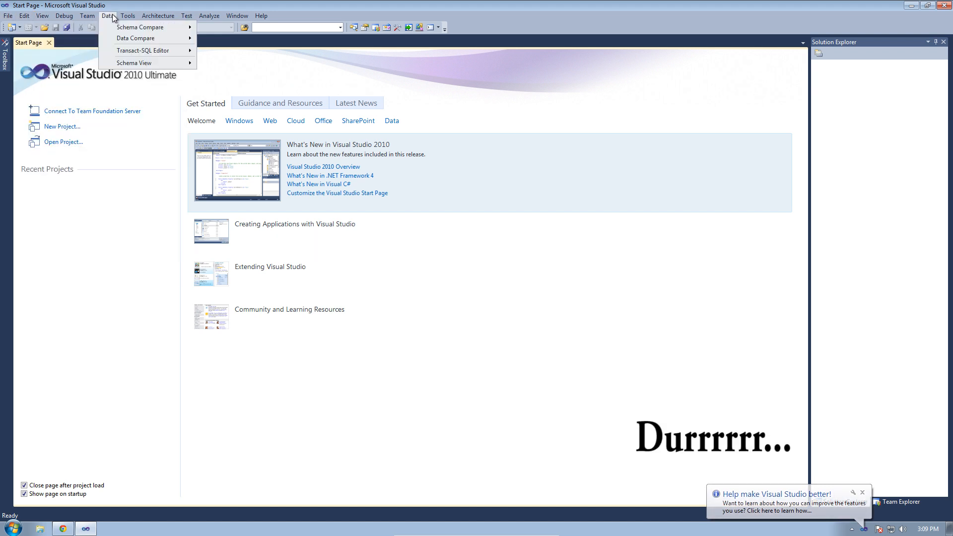
pyautogui.click(162, 18)
pyautogui.click(161, 17)
pyautogui.click(64, 16)
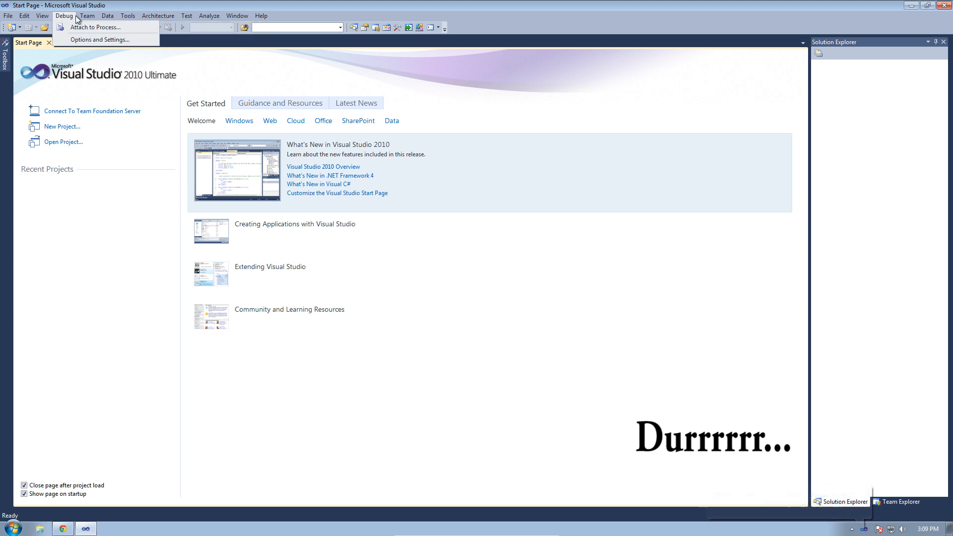
pyautogui.moveTo(128, 15)
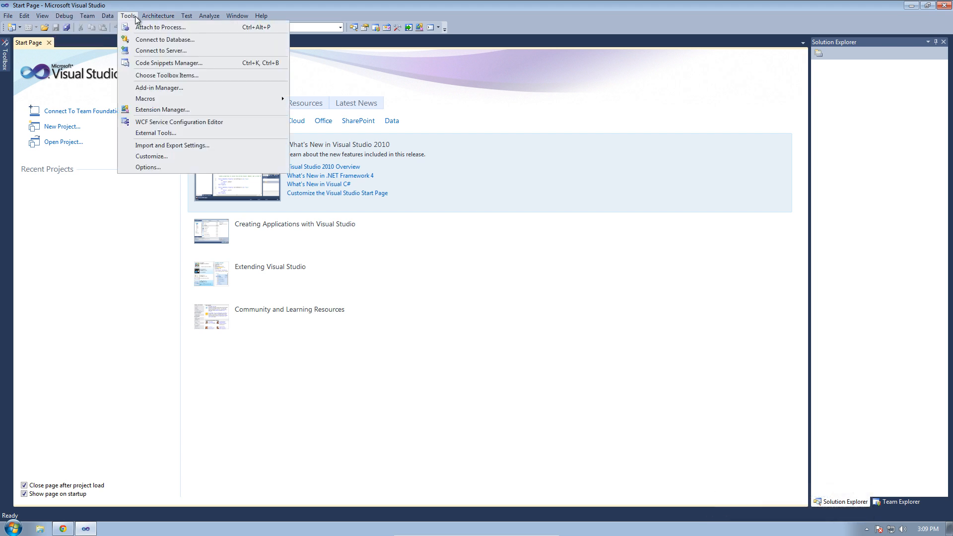
pyautogui.click(152, 169)
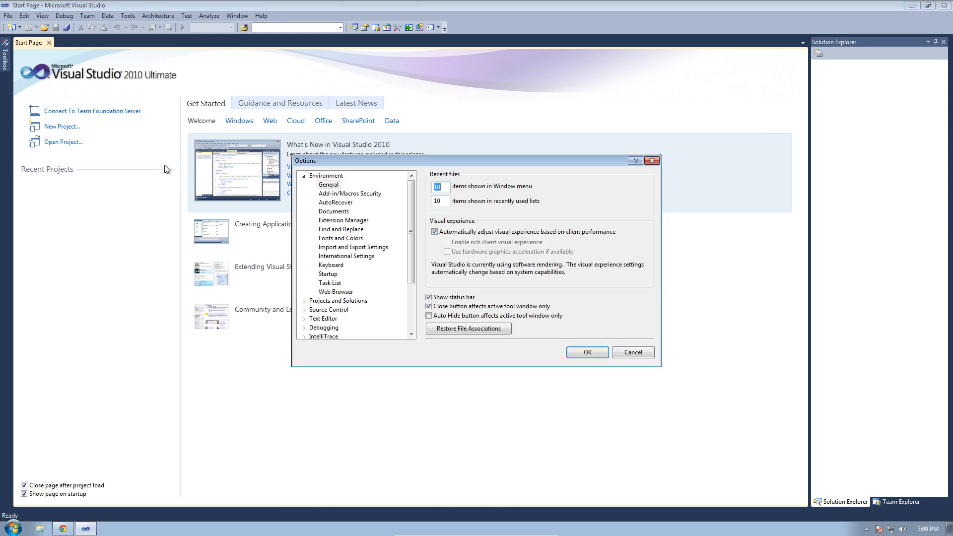
pyautogui.click(304, 176)
pyautogui.click(304, 194)
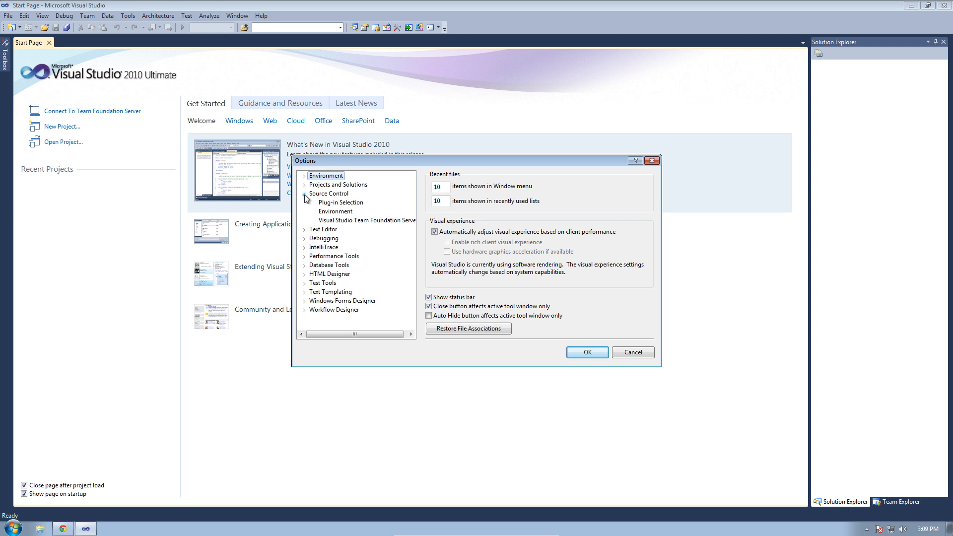
pyautogui.click(348, 203)
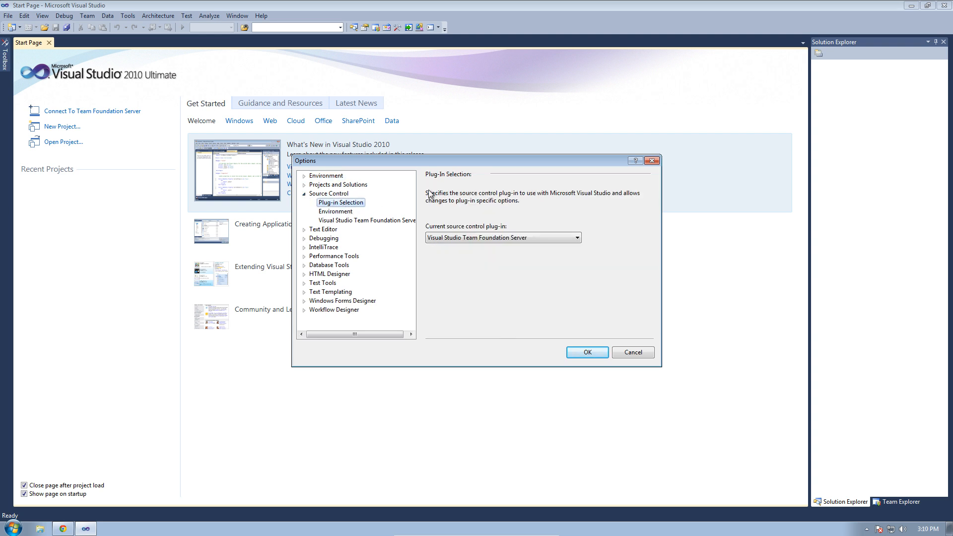
# - Select Git Source Control Provider as the current plug-in, review its Git settings, and confirm
pyautogui.click(484, 239)
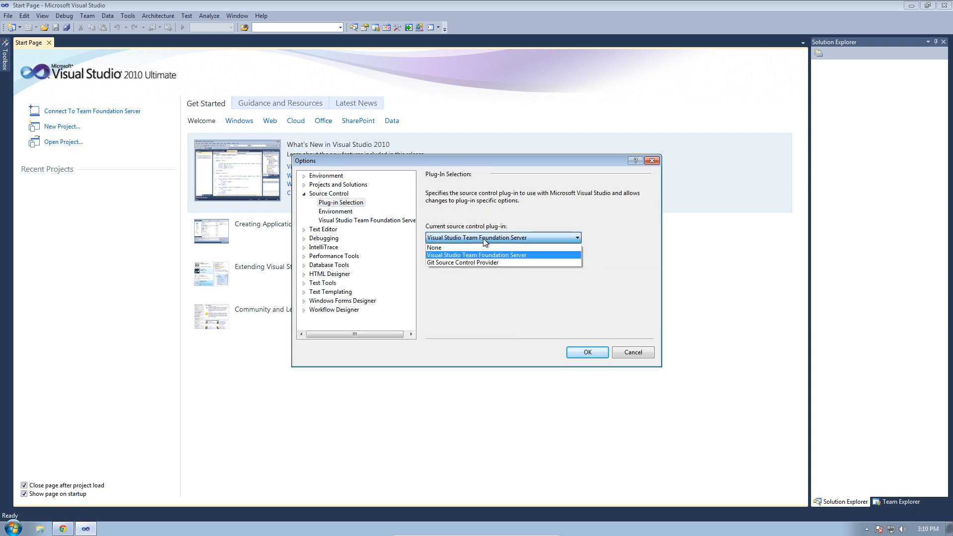
pyautogui.click(472, 263)
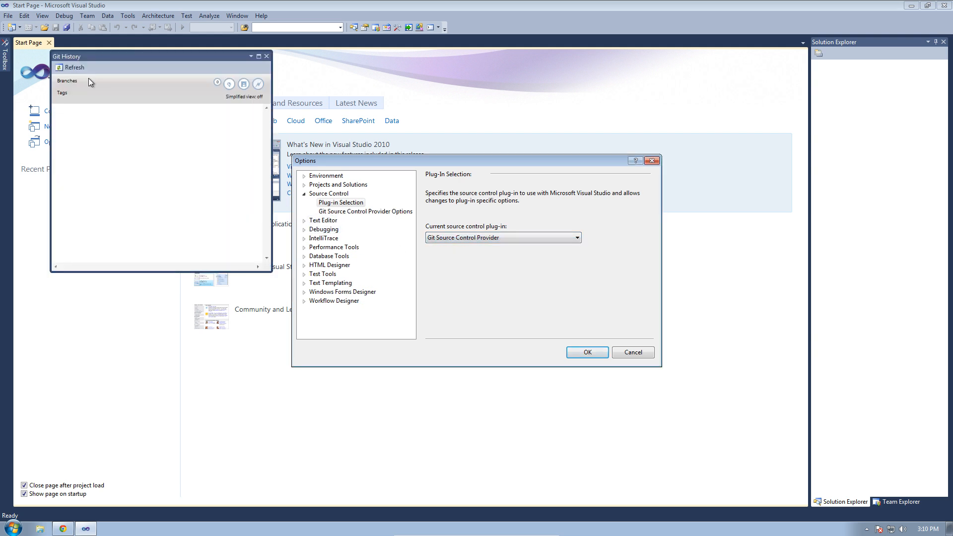
pyautogui.click(368, 212)
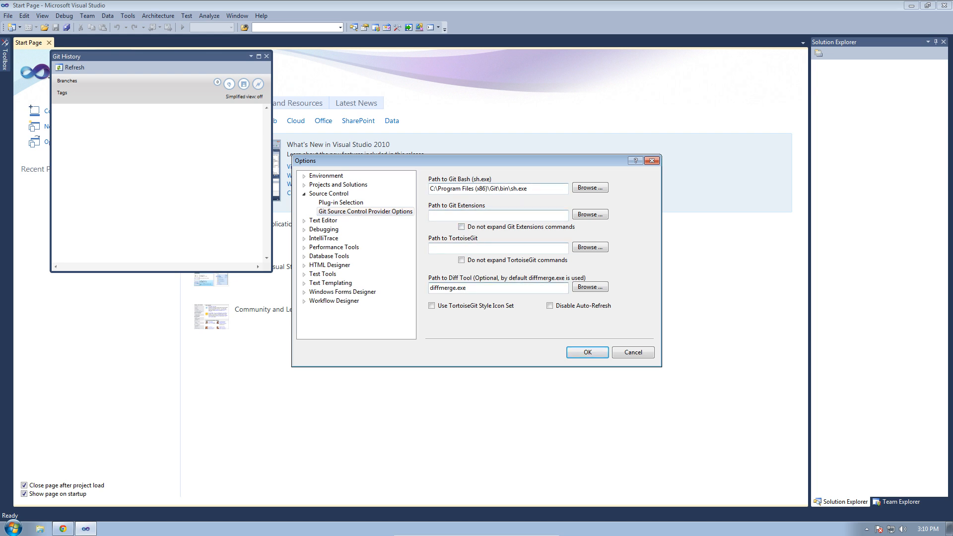
pyautogui.click(510, 288)
pyautogui.click(588, 353)
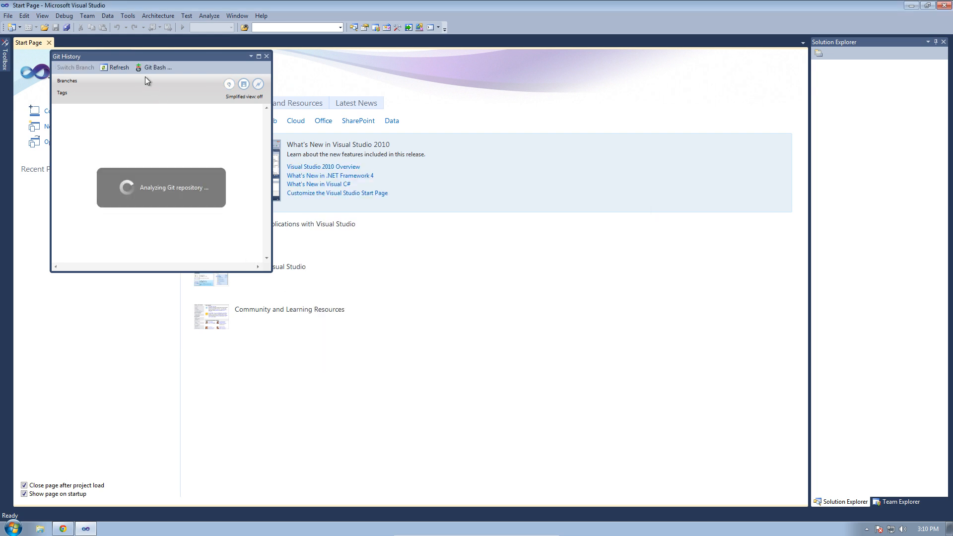
# - Move Git History aside, then close the Git Pending Changes and Git History windows
pyautogui.moveTo(192, 58); pyautogui.dragTo(470, 79)
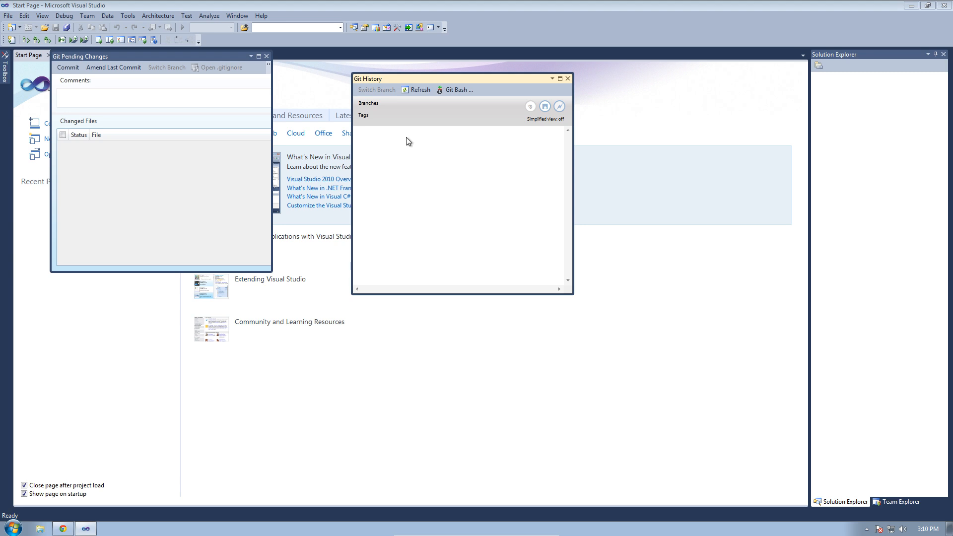
pyautogui.click(267, 56)
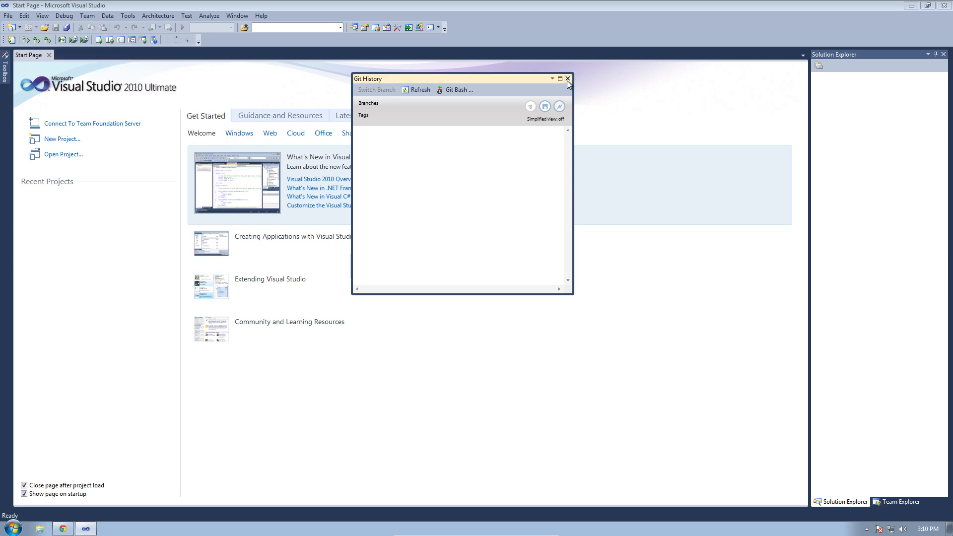
pyautogui.click(568, 79)
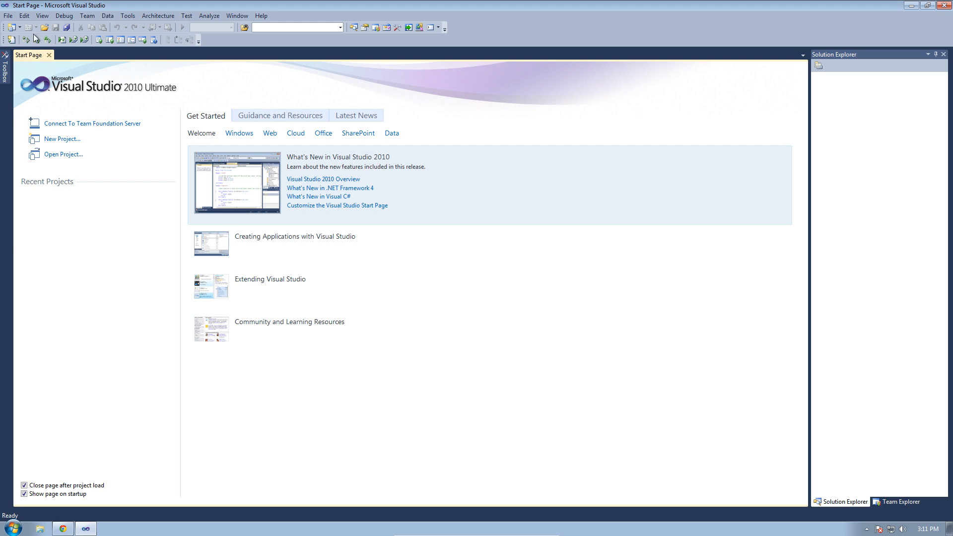
# - Start a new project and pick the Windows Console Application template
pyautogui.click(9, 16)
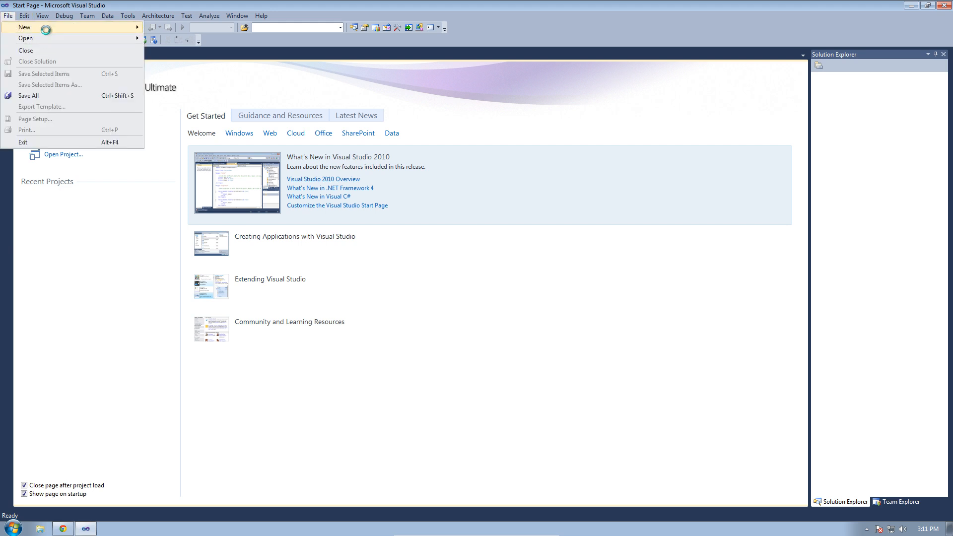
pyautogui.moveTo(47, 27)
pyautogui.click(194, 32)
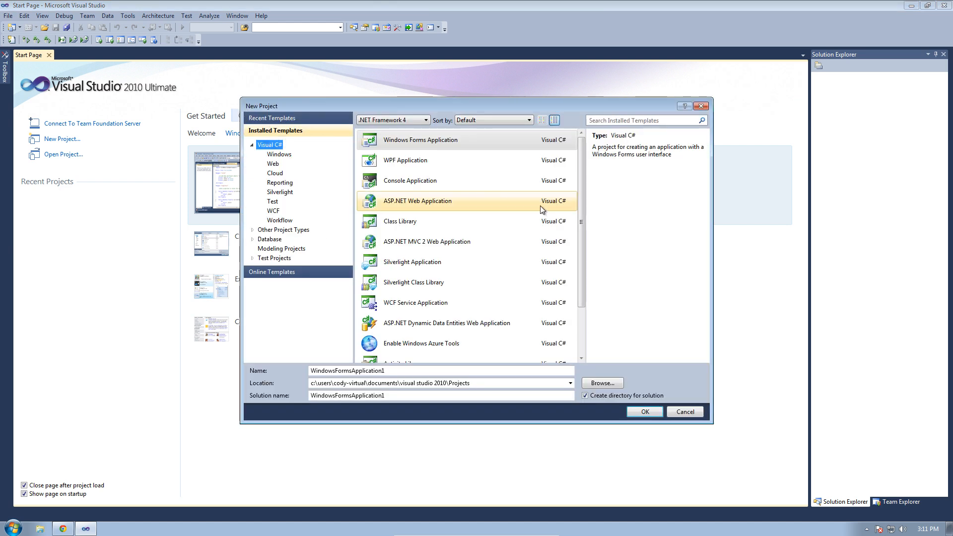
pyautogui.click(440, 177)
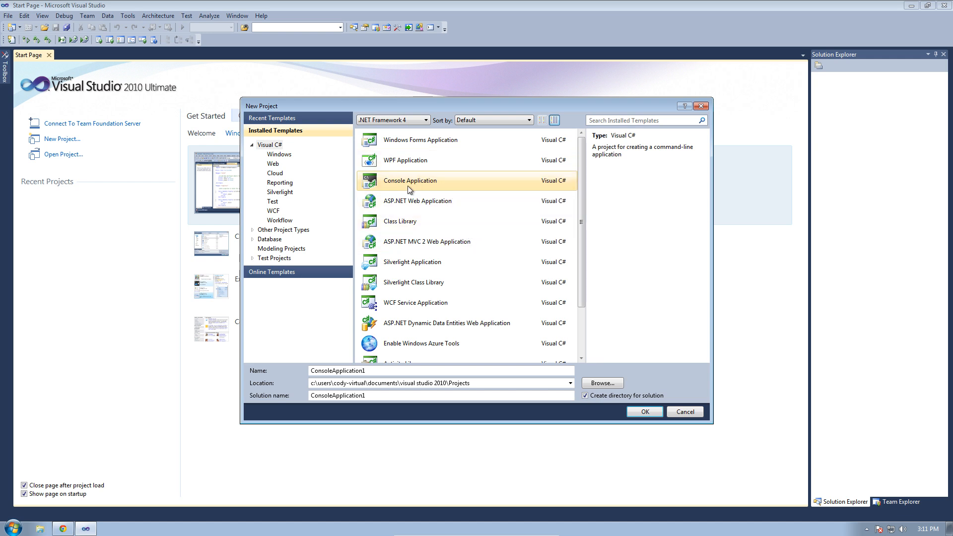
pyautogui.click(273, 164)
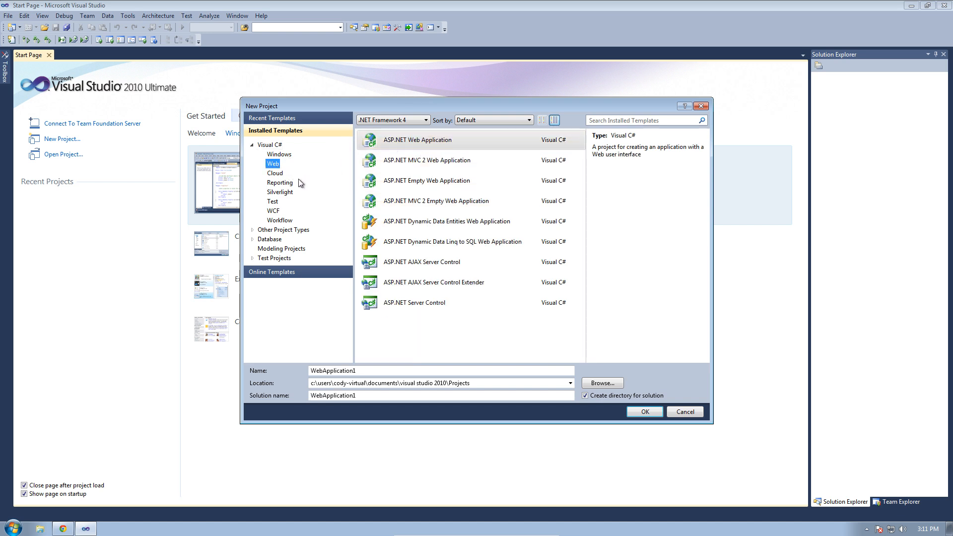
pyautogui.click(275, 157)
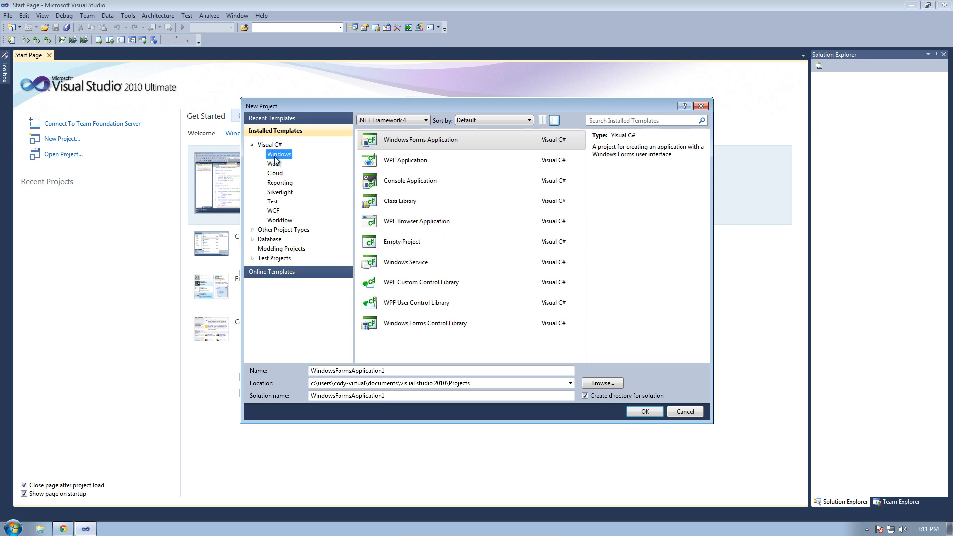
pyautogui.click(397, 183)
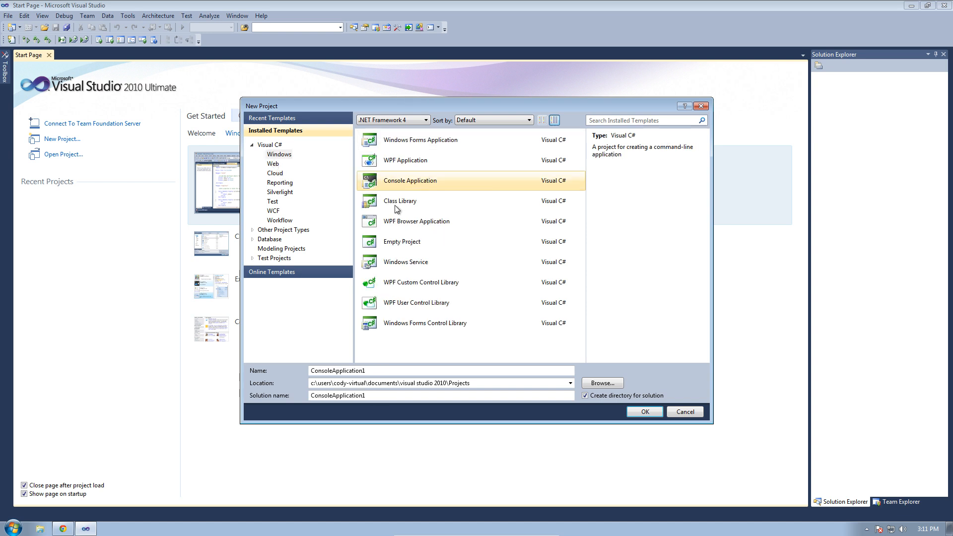
# - Name the project DemoApplication and the solution DemoSolution, then create it
pyautogui.click(393, 372)
pyautogui.moveTo(385, 371); pyautogui.dragTo(267, 371)
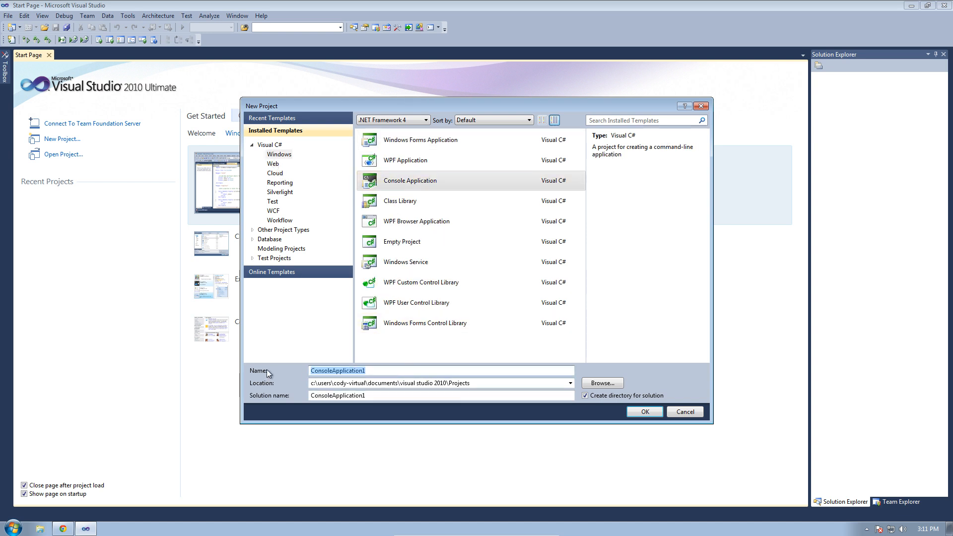
pyautogui.write('DemoApp')
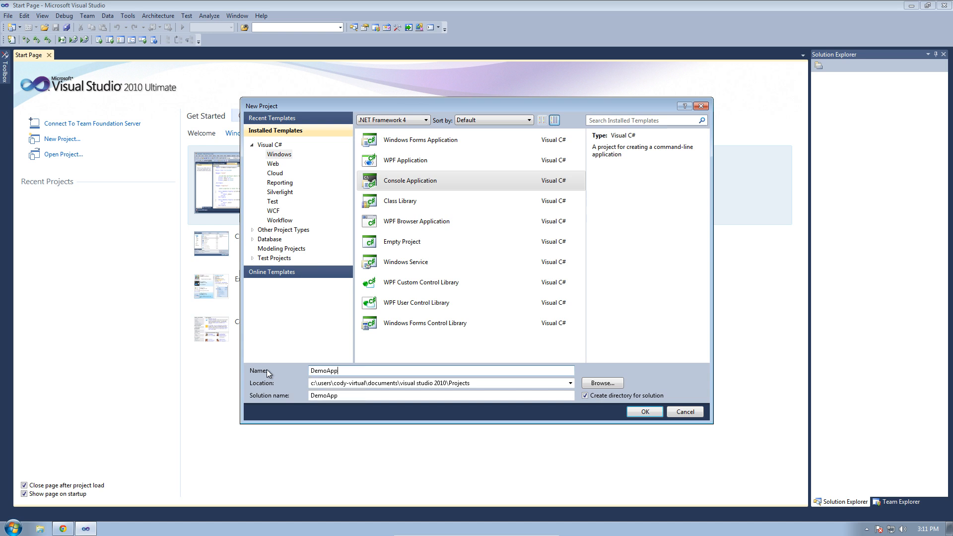
pyautogui.write('lication')
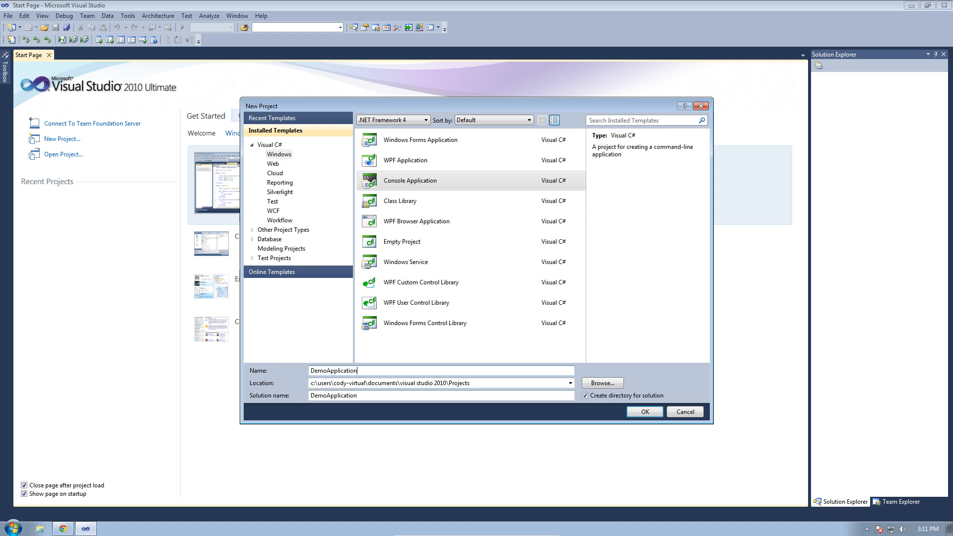
pyautogui.moveTo(327, 395); pyautogui.dragTo(497, 404)
pyautogui.write('Solution')
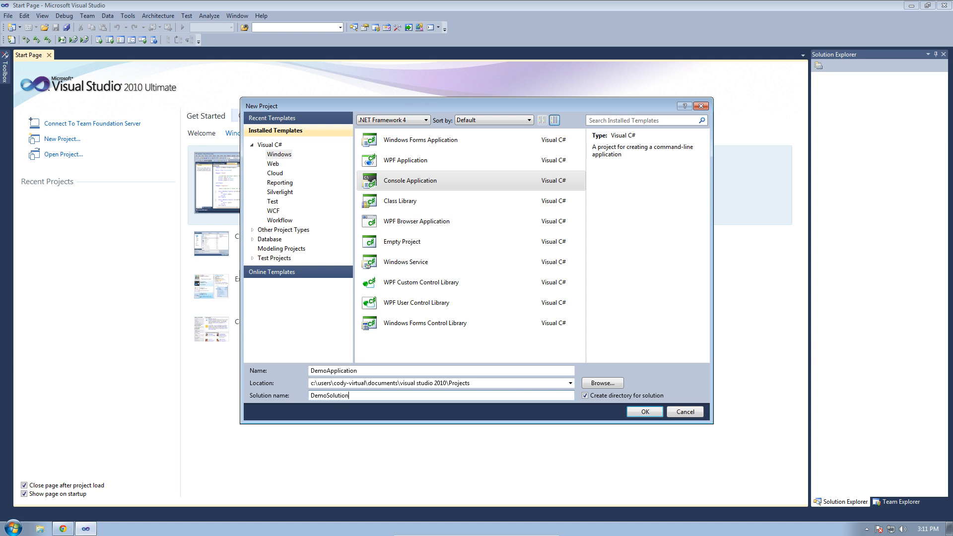
pyautogui.press('Return')
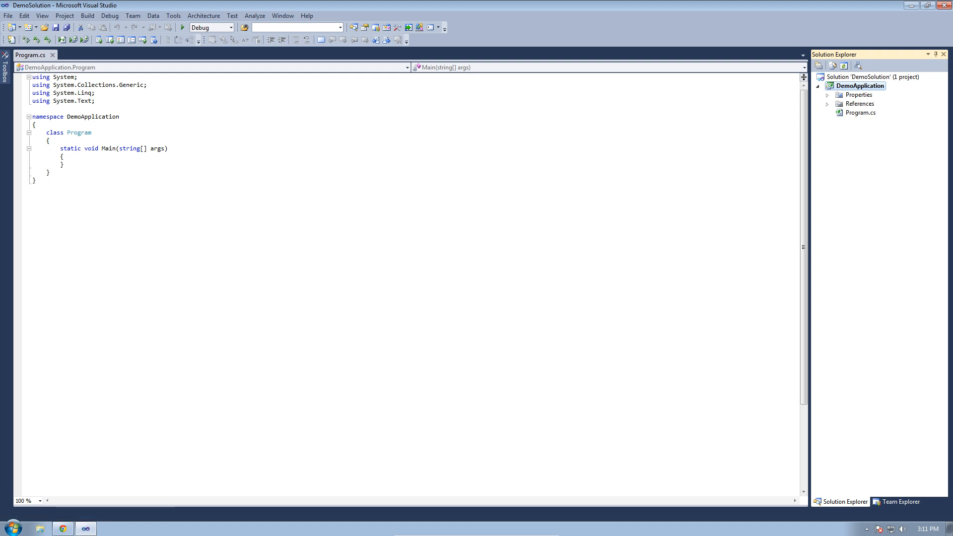
# - Add Console.WriteLine("Hello, world!"); to Main via the cw snippet, save Program.cs and close it
pyautogui.press('Return')
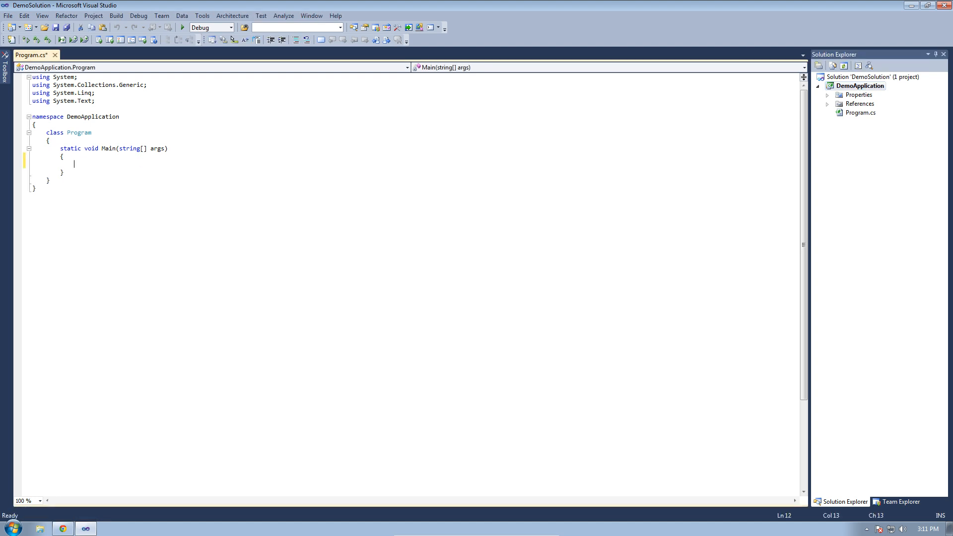
pyautogui.write('cw')
pyautogui.press('Tab')
pyautogui.press('Tab')
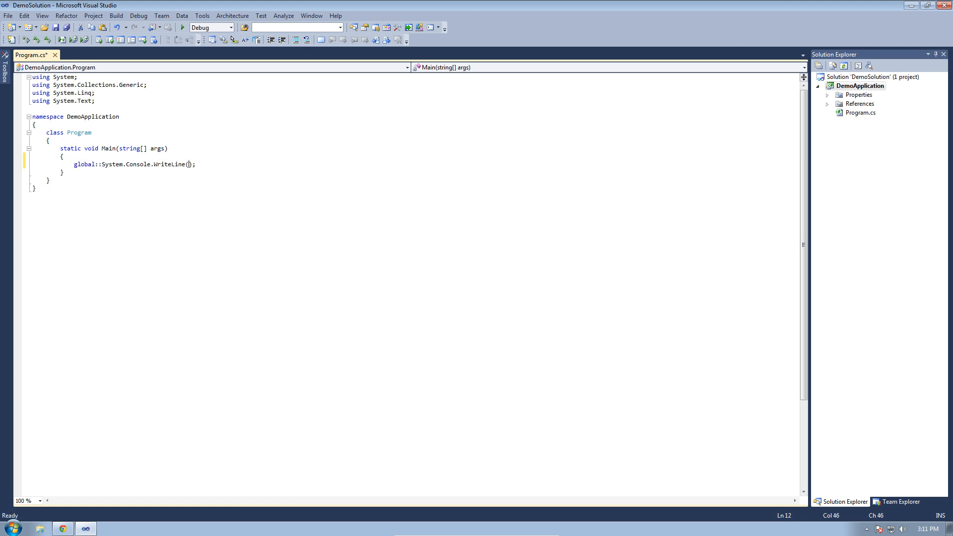
pyautogui.press('Home')
pyautogui.hotkey('ctrl', 'z')
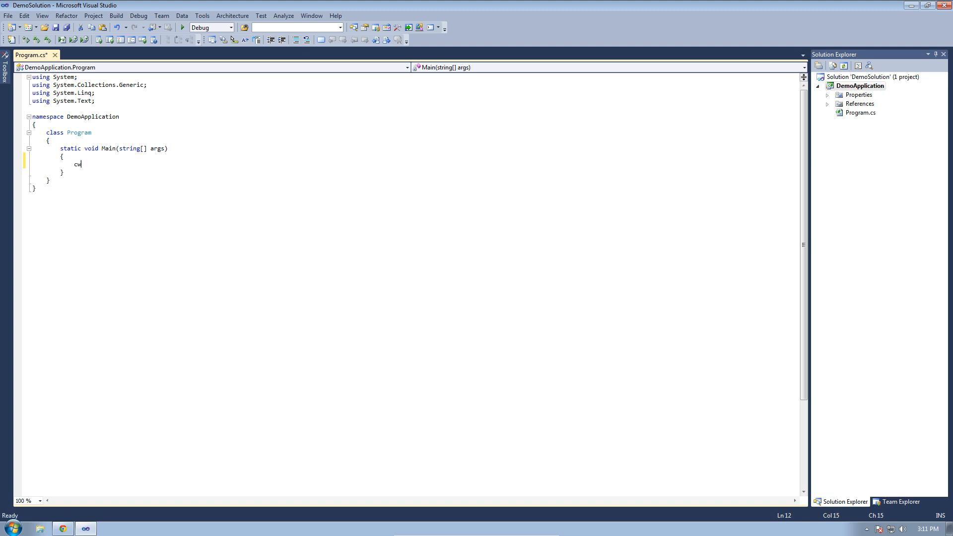
pyautogui.press('Tab')
pyautogui.press('Tab')
pyautogui.write('"H')
pyautogui.write('ello, ')
pyautogui.write('world!"')
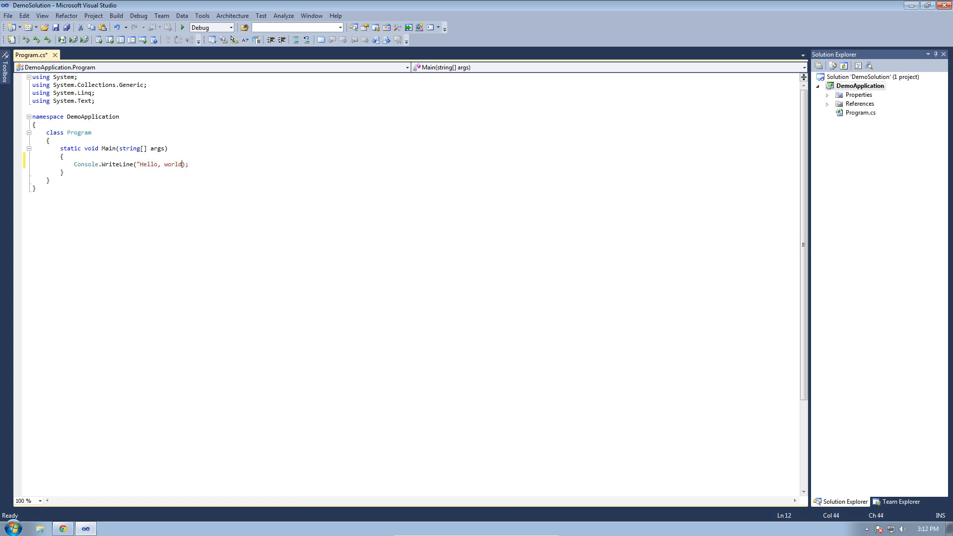
pyautogui.click(194, 186)
pyautogui.hotkey('ctrl', 's')
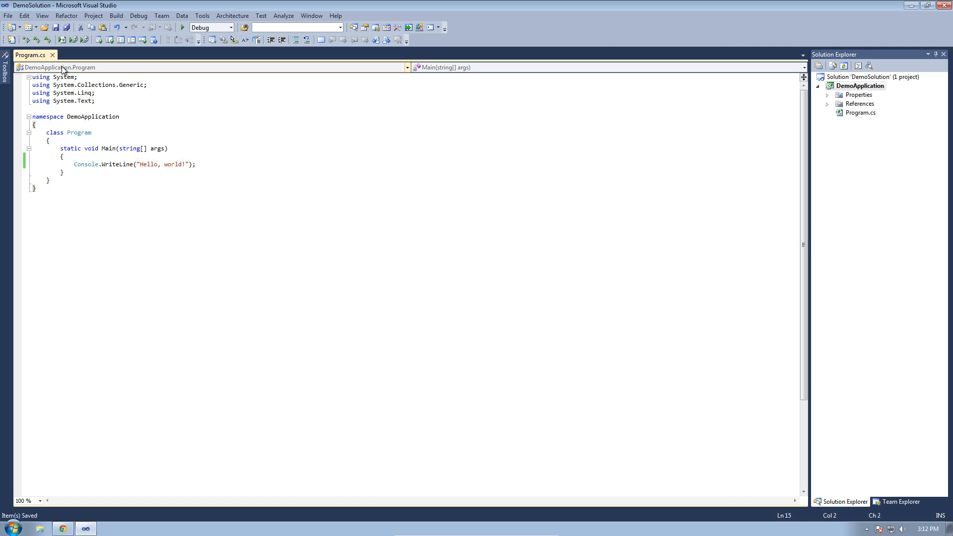
pyautogui.click(55, 55)
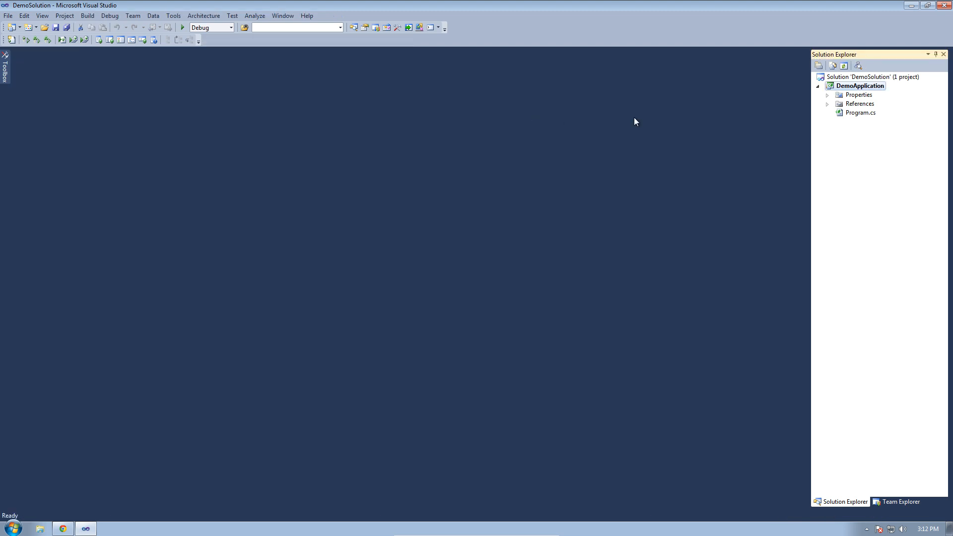
# - Create a new Git repository for Solution 'DemoSolution' from its Solution Explorer context menu
pyautogui.click(840, 78)
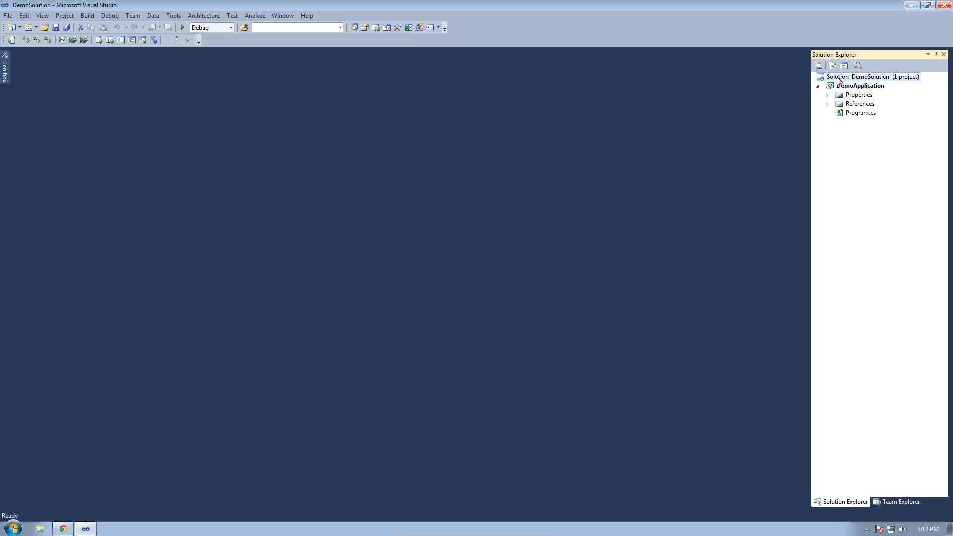
pyautogui.rightClick(893, 77)
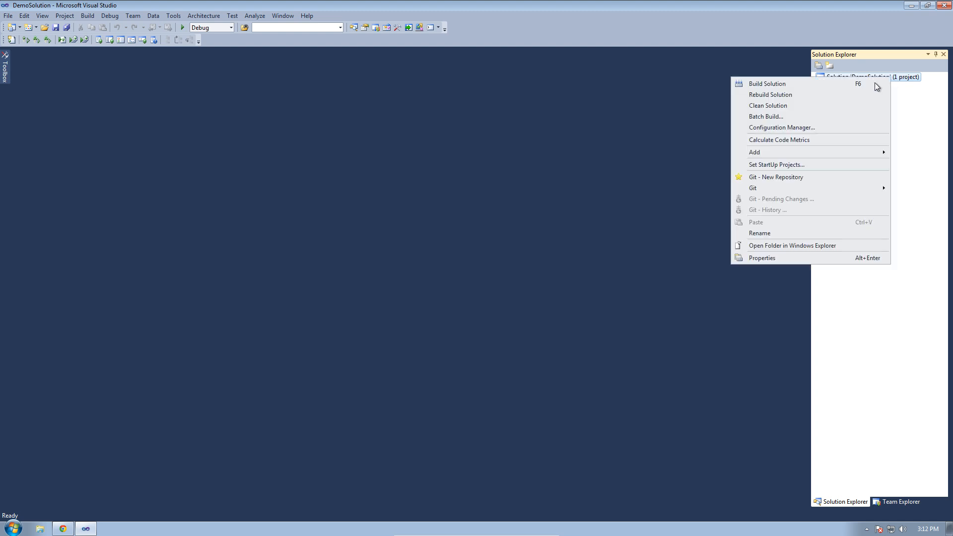
pyautogui.click(788, 179)
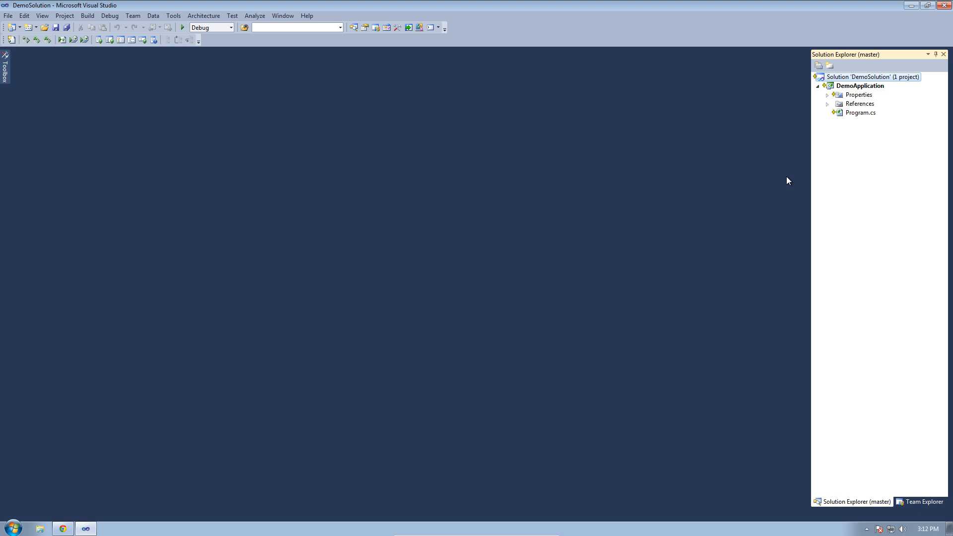
pyautogui.moveTo(831, 88)
# - Open the DemoSolution folder in Windows Explorer and browse its text document and DemoApplication folder
pyautogui.rightClick(849, 78)
pyautogui.click(773, 235)
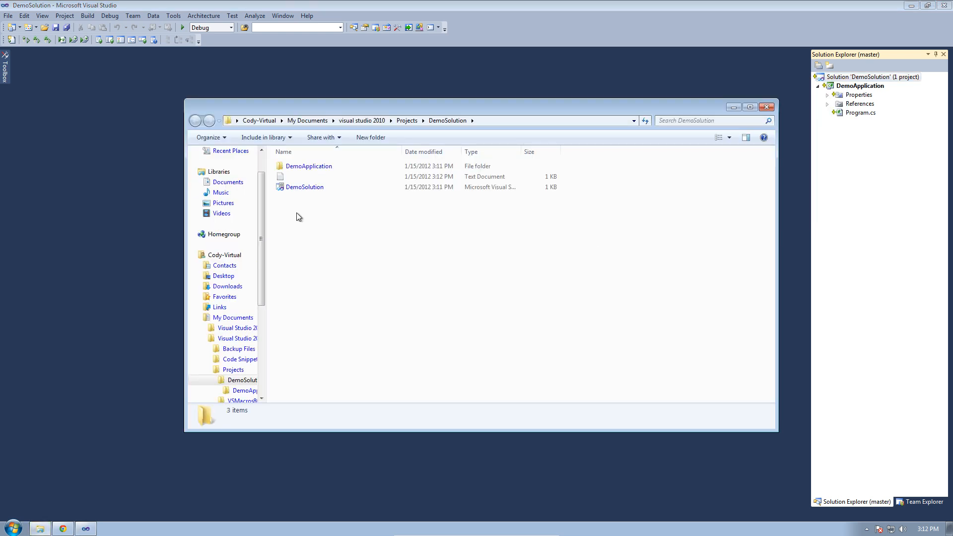
pyautogui.click(288, 175)
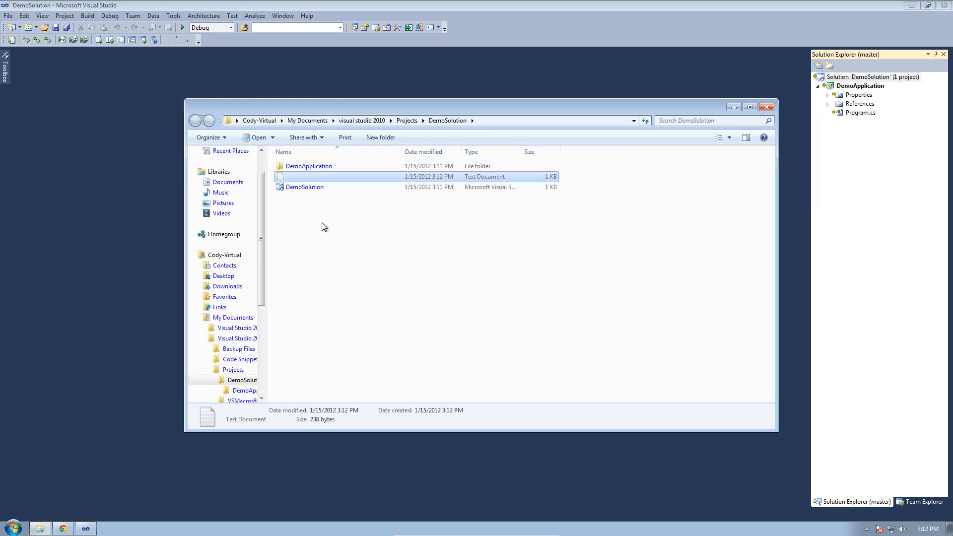
pyautogui.click(407, 121)
pyautogui.doubleClick(300, 169)
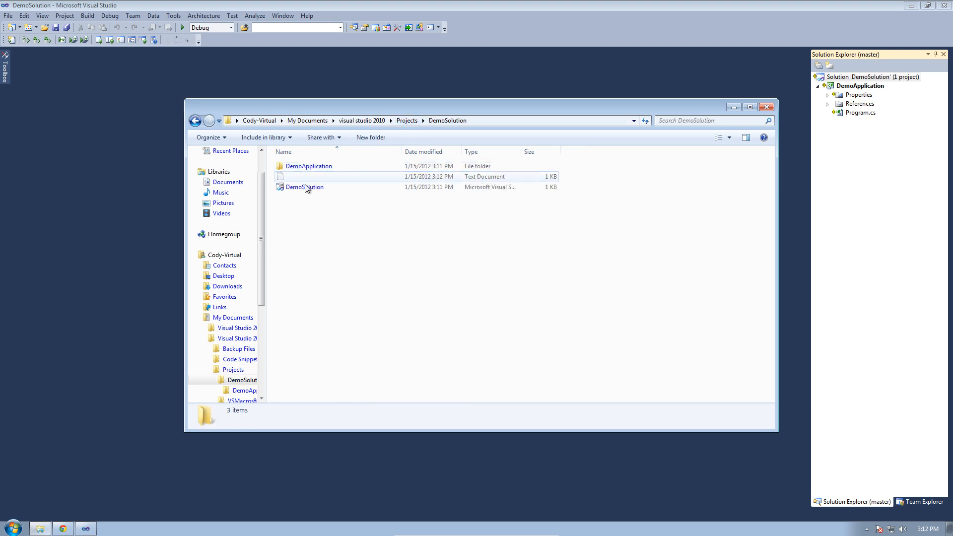
pyautogui.click(306, 178)
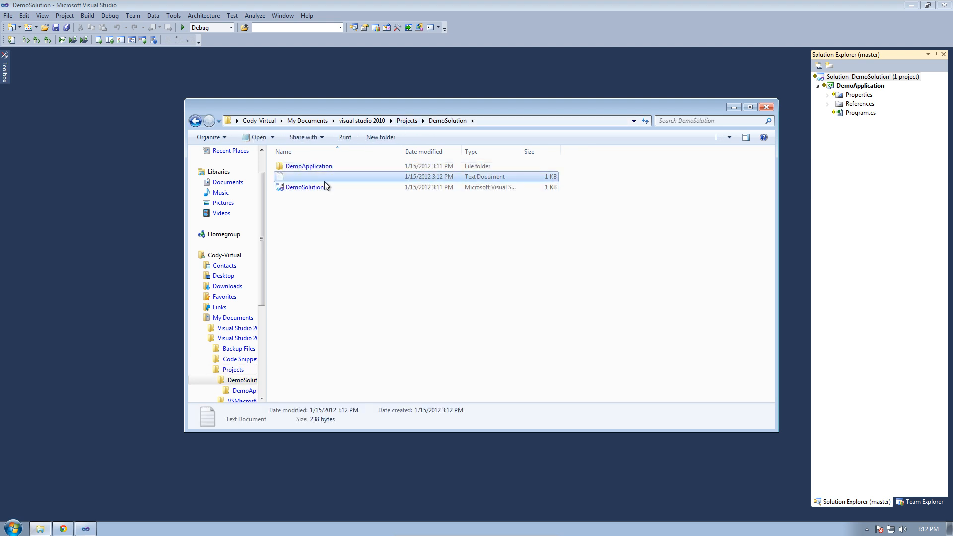
pyautogui.doubleClick(314, 165)
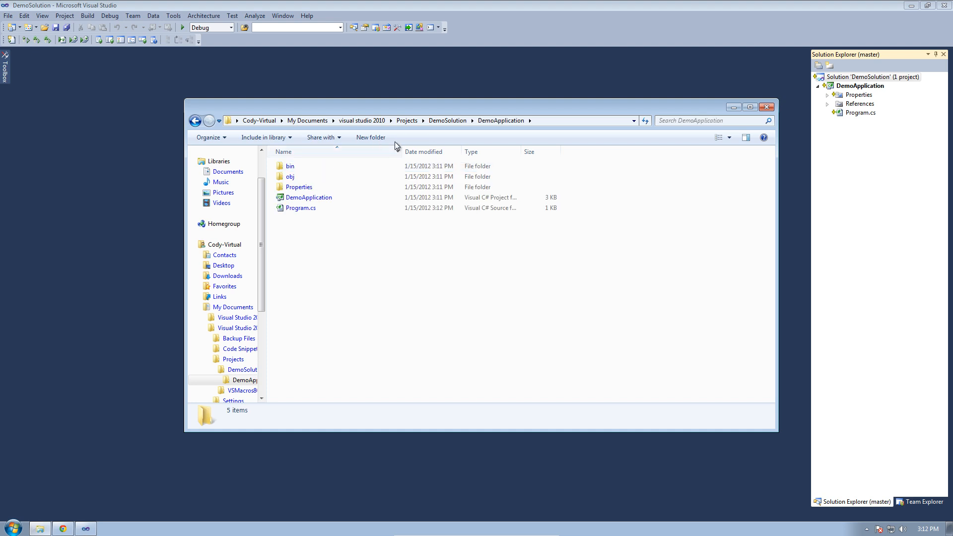
pyautogui.click(444, 122)
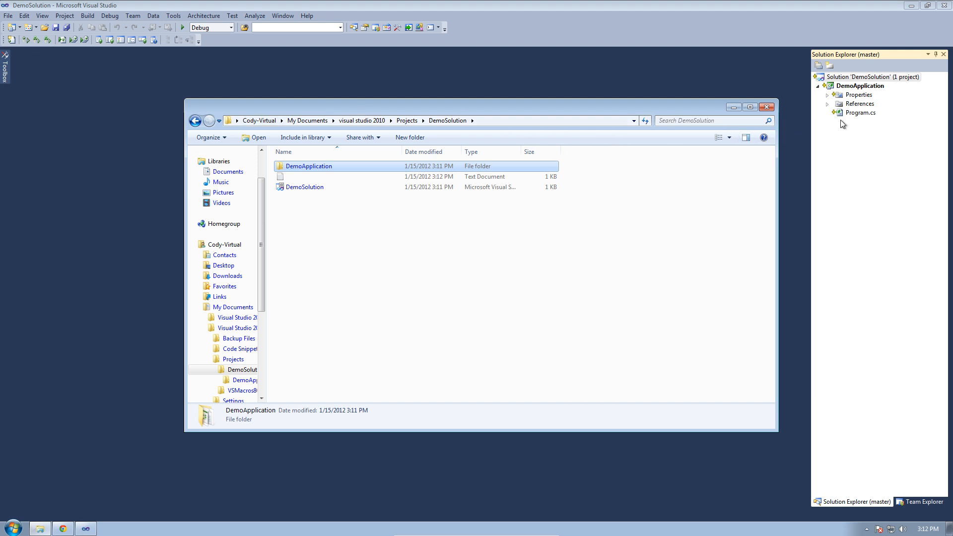
# - Commit all five pending solution files with the comment 'Initial commit - demonstration'
pyautogui.click(882, 79)
pyautogui.rightClick(882, 79)
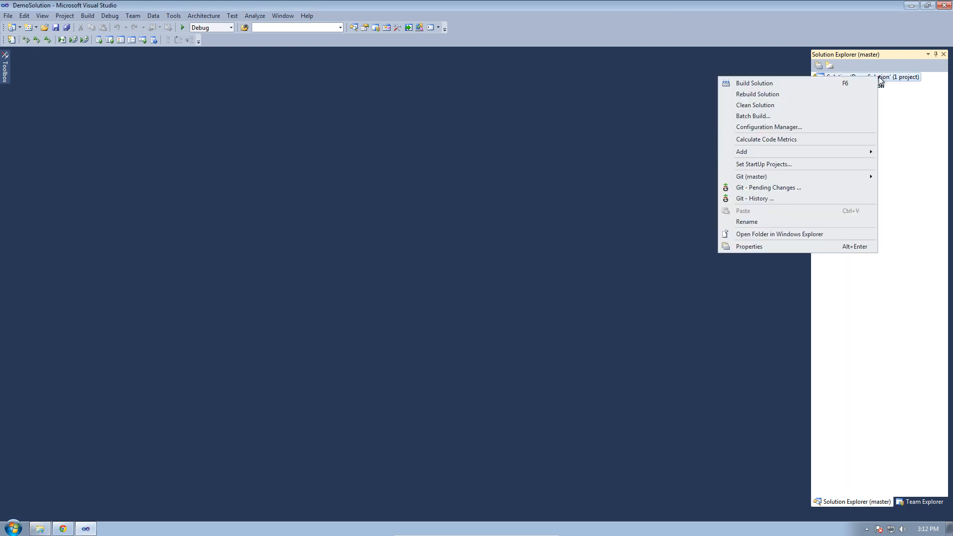
pyautogui.moveTo(793, 178)
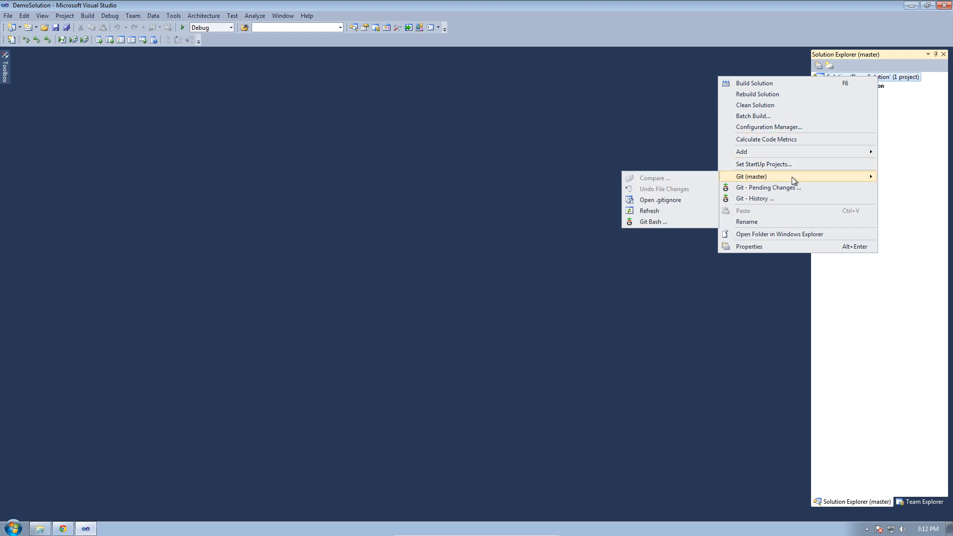
pyautogui.click(770, 187)
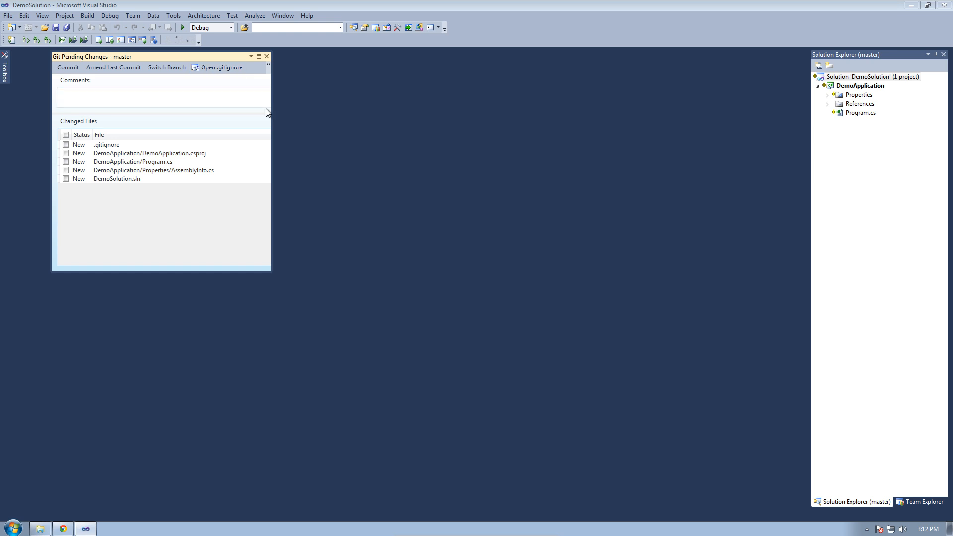
pyautogui.click(66, 135)
pyautogui.click(61, 93)
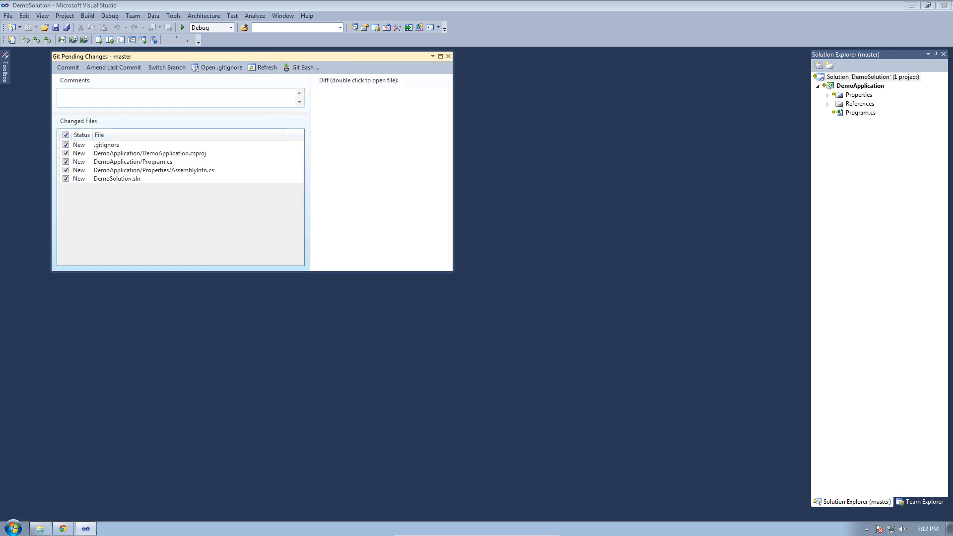
pyautogui.write('Initial commit - demonstration')
pyautogui.click(68, 67)
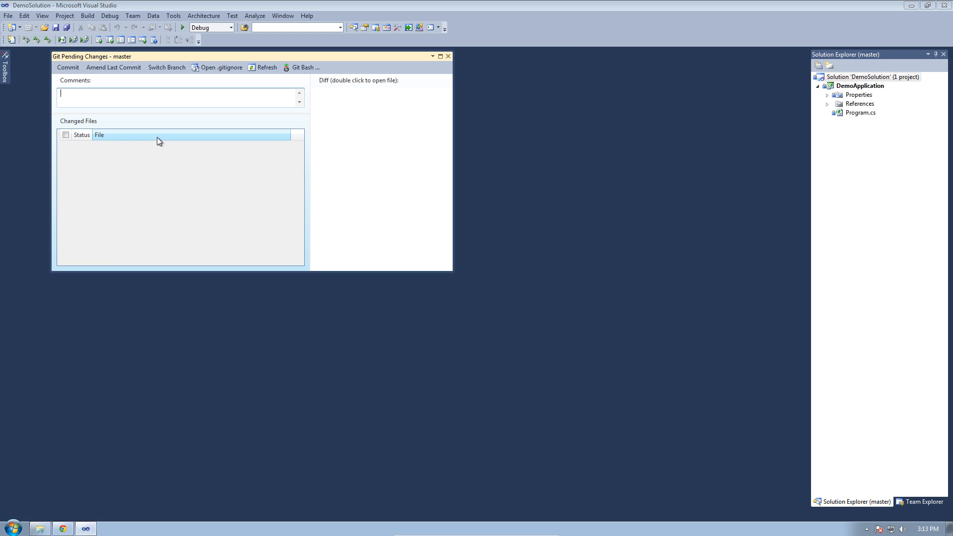
# - Open DemoRepository on Bitbucket and check that its Recent commits list is empty
pyautogui.click(63, 529)
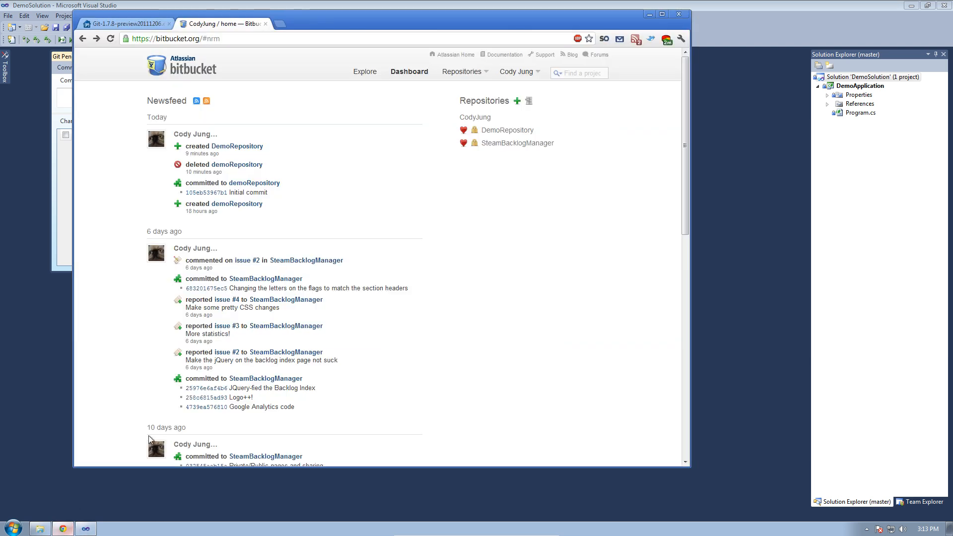
pyautogui.click(227, 147)
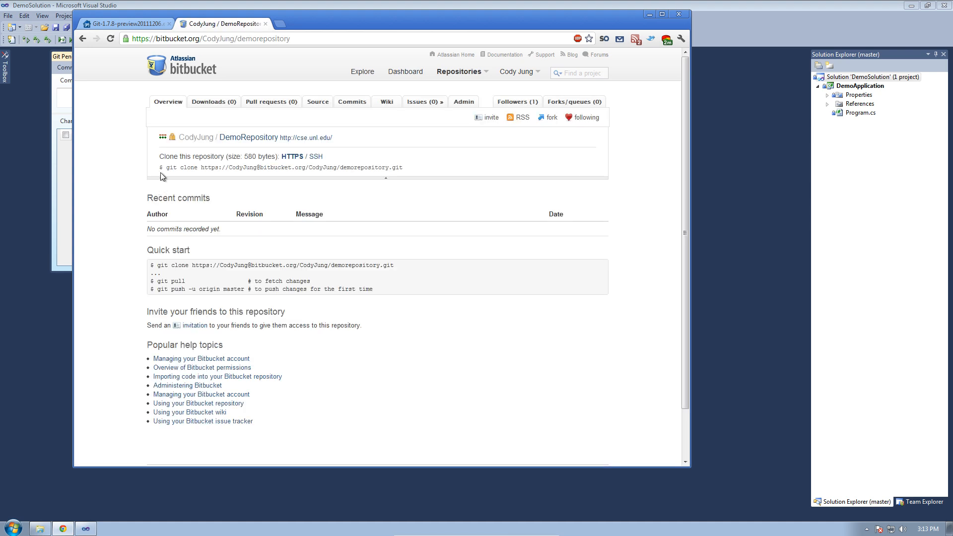
pyautogui.moveTo(146, 227); pyautogui.dragTo(236, 236)
pyautogui.click(231, 236)
pyautogui.doubleClick(185, 229)
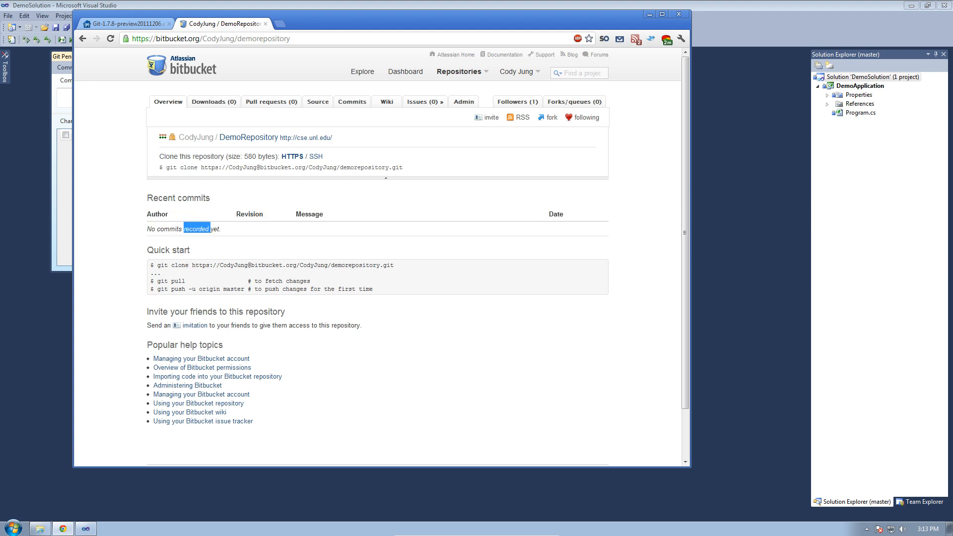
pyautogui.click(187, 229)
# - Launch Git Bash from Visual Studio's Git Pending Changes window
pyautogui.hotkey('alt', 'Tab')
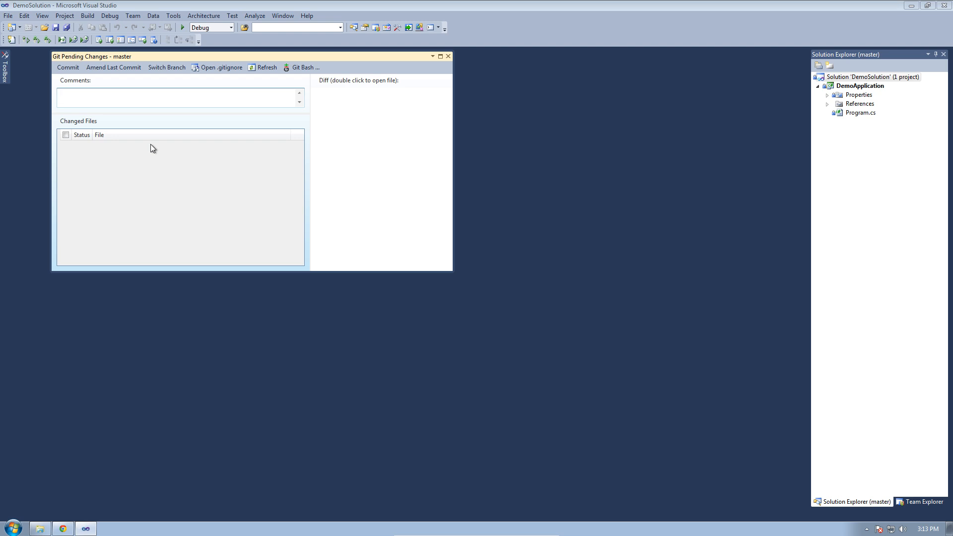
pyautogui.click(63, 528)
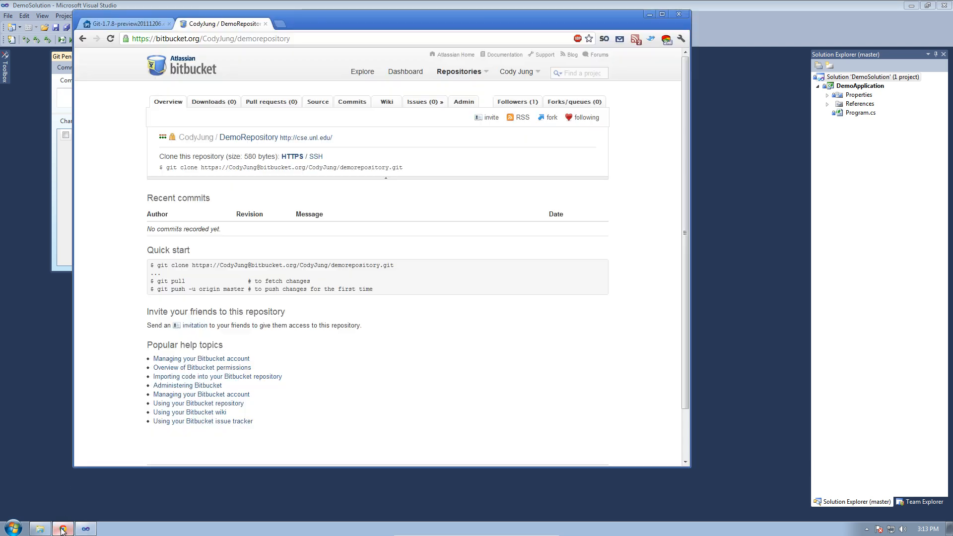
pyautogui.click(57, 198)
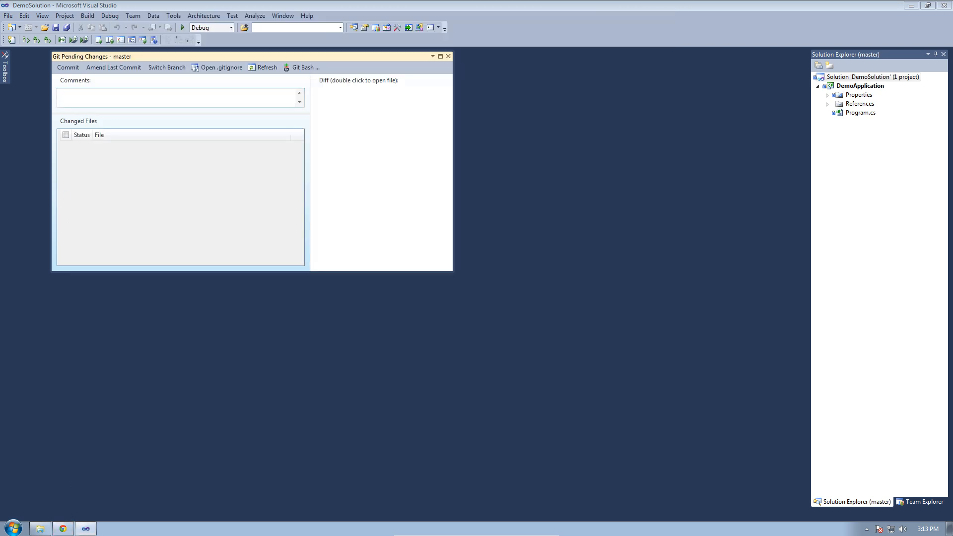
pyautogui.click(297, 70)
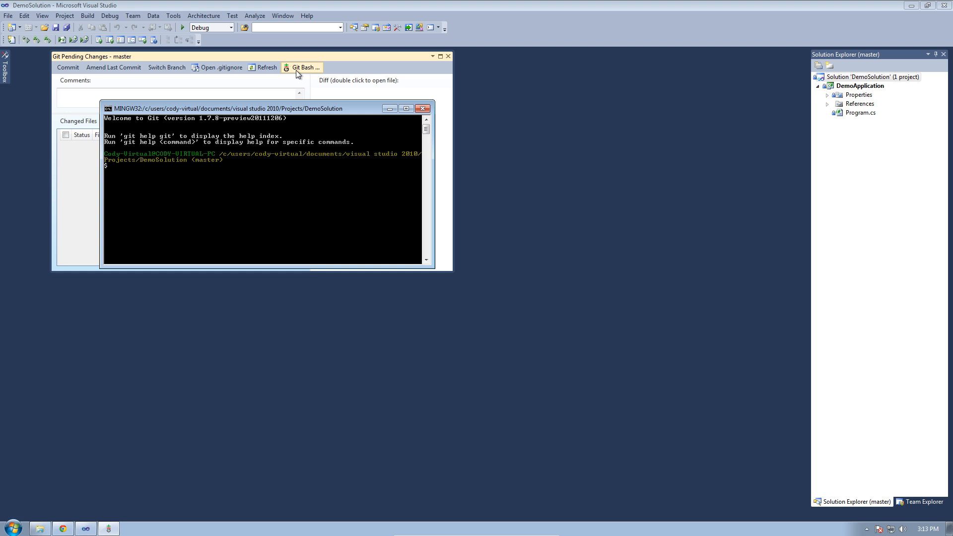
# - Add origin pointing to the Bitbucket DemoRepository.git HTTPS URL, then type git push origin master
pyautogui.write('git remote add origin https://CodyJu')
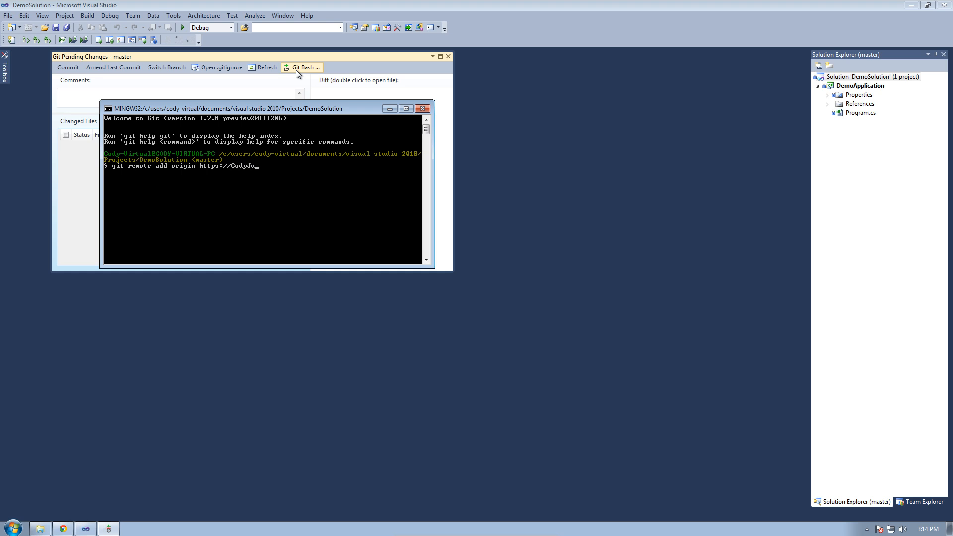
pyautogui.write('ng@bitbucket.org/')
pyautogui.write('CodyJu')
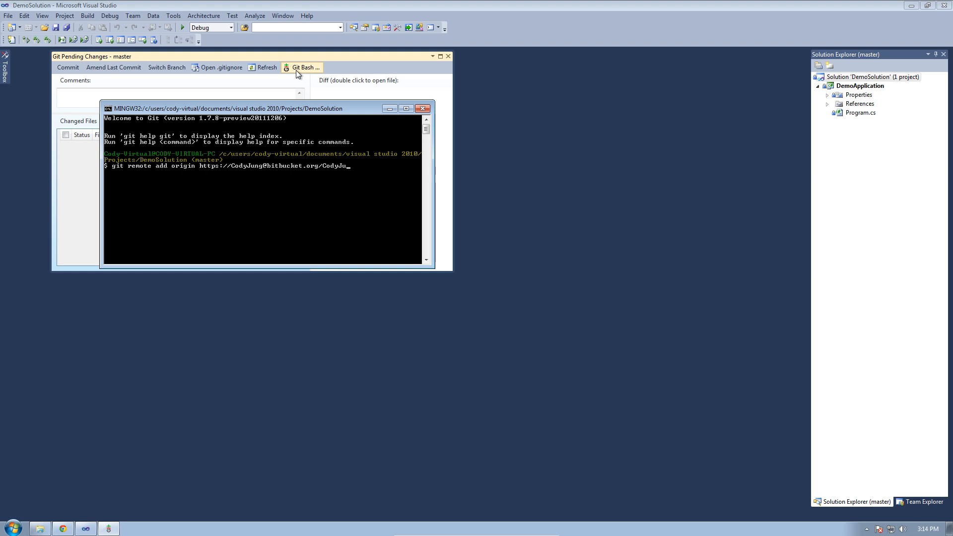
pyautogui.write('ng/DemoRepository.git')
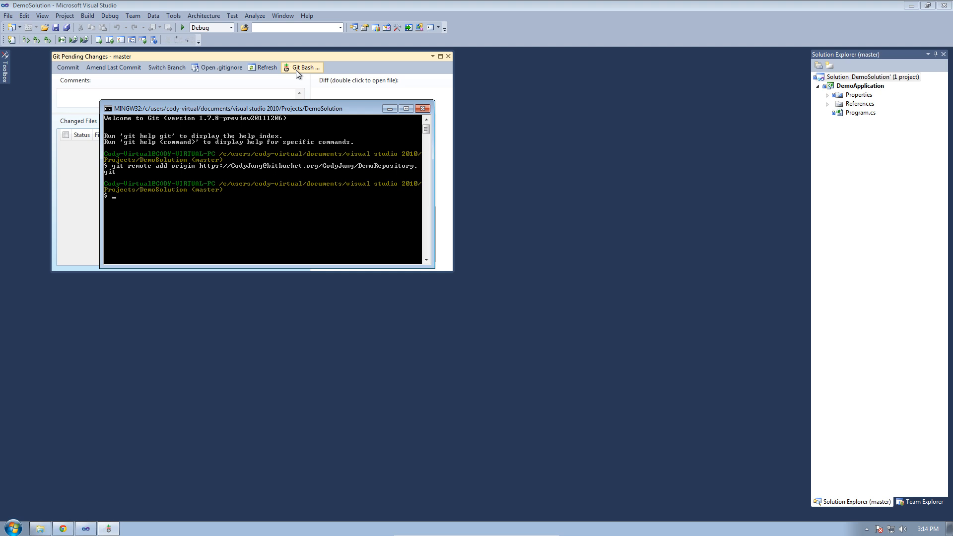
pyautogui.write('git push origin master')
# - Run git push origin master, which fails with a fatal 'info/refs not found' error
pyautogui.press('Return')
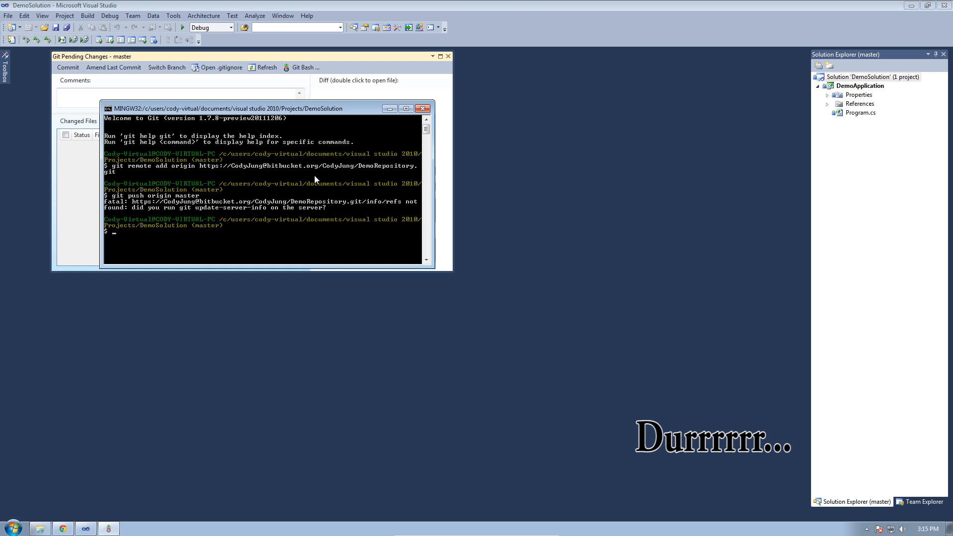
# - Check the clone URL on Bitbucket, then run git remote help in Git Bash
pyautogui.click(63, 529)
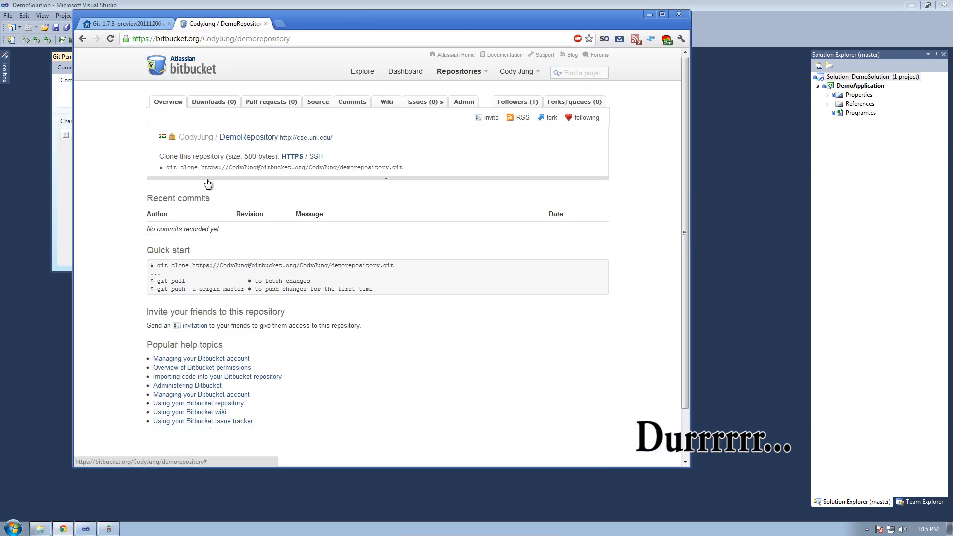
pyautogui.click(68, 230)
pyautogui.click(109, 529)
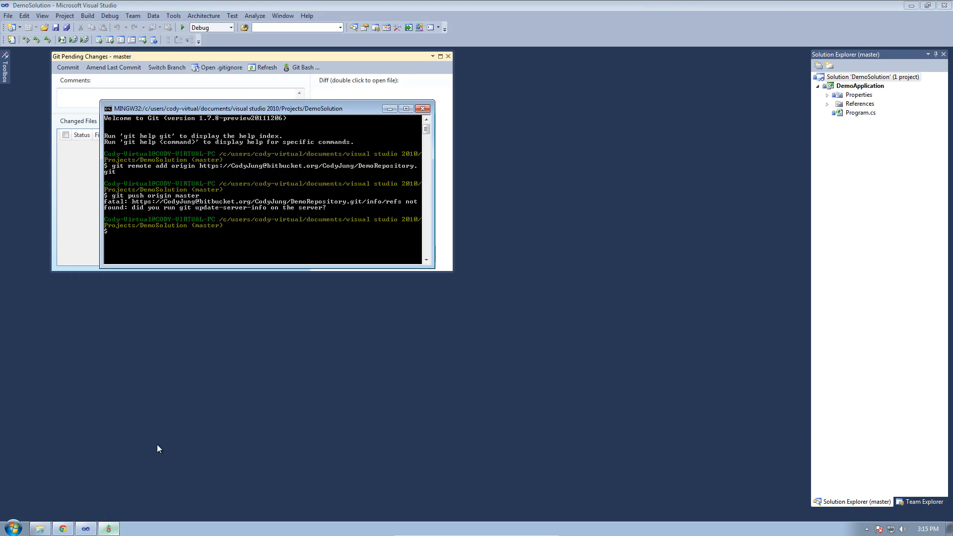
pyautogui.write('git remote')
pyautogui.press('BackSpace')
pyautogui.press('BackSpace')
pyautogui.press('BackSpace')
pyautogui.write('te help')
pyautogui.press('Return')
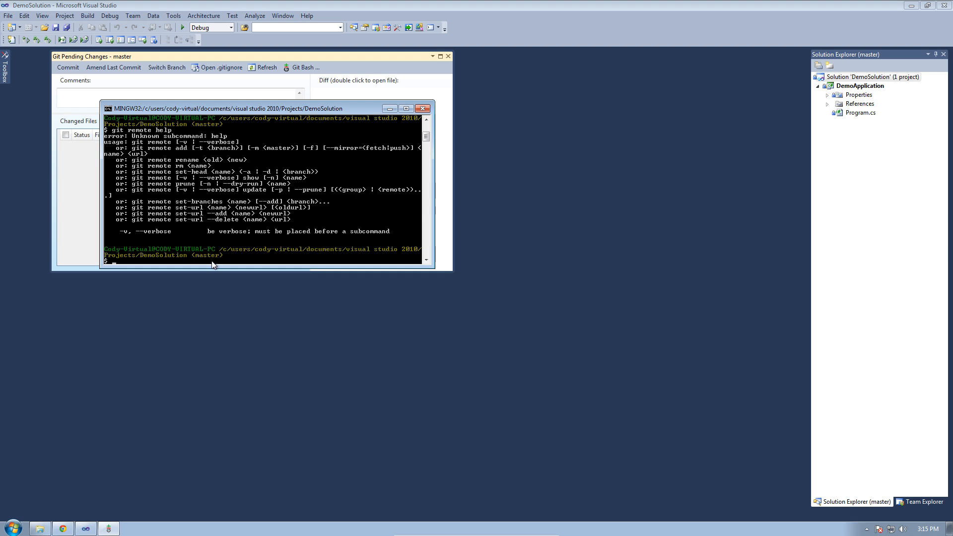
# - Use git remote set-url to point origin at the lowercase demorepository.git address
pyautogui.write('git remote set-url origin https://CodyJung@bitbu')
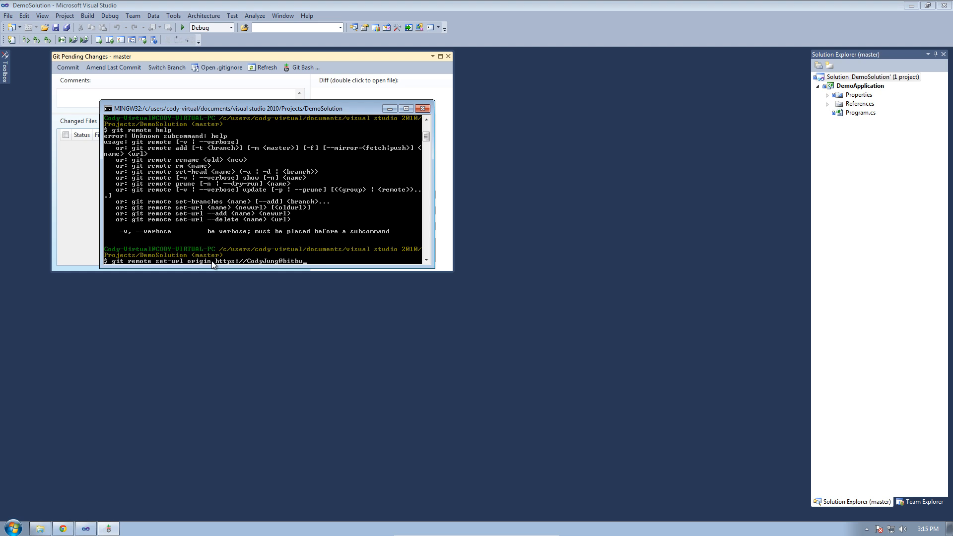
pyautogui.write('cket.org/CodyJung/demorepositoryr')
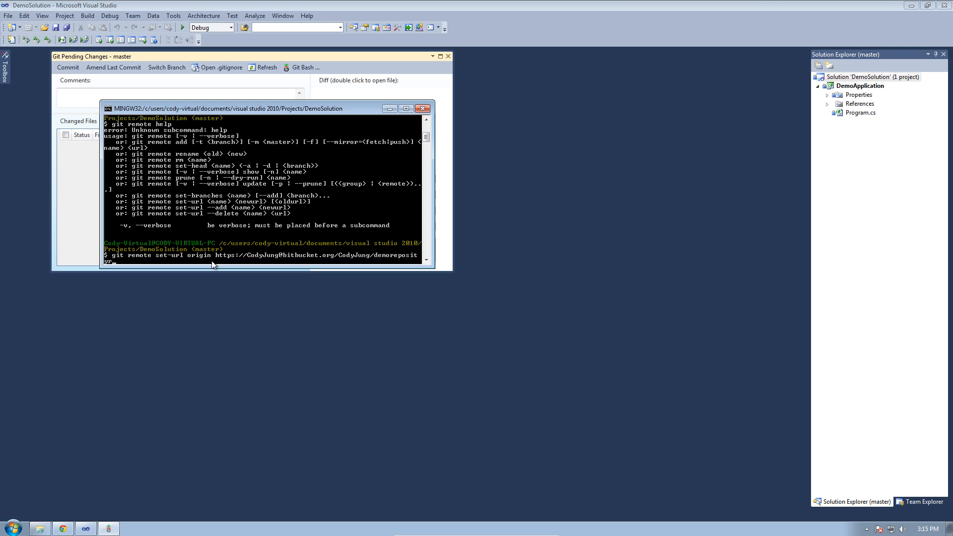
pyautogui.press('BackSpace')
pyautogui.press('BackSpace')
pyautogui.write('ry')
pyautogui.press('BackSpace')
pyautogui.press('BackSpace')
pyautogui.write('tory.git')
pyautogui.press('Return')
pyautogui.write('git push orig')
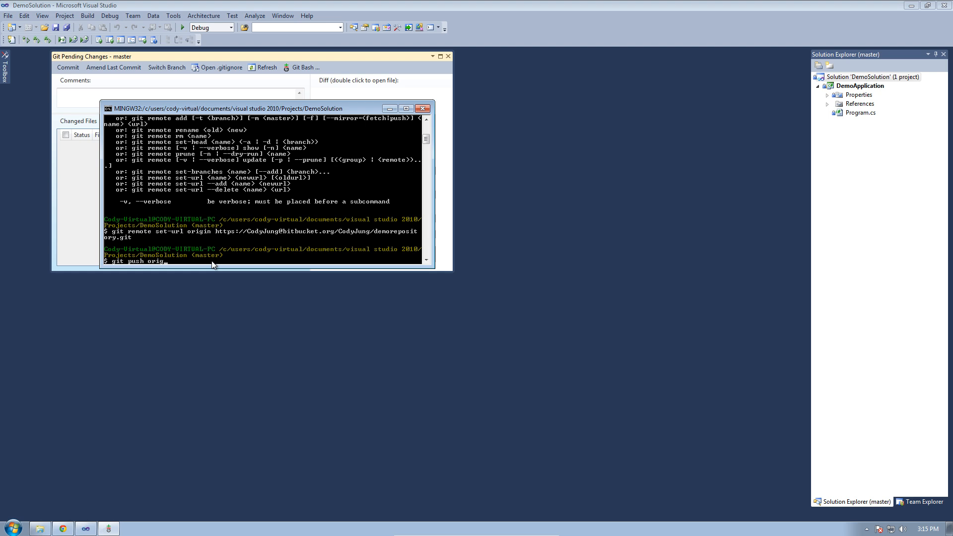
pyautogui.write('nin master')
# - Run the push of master to origin and submit the Bitbucket account password
pyautogui.press('Return')
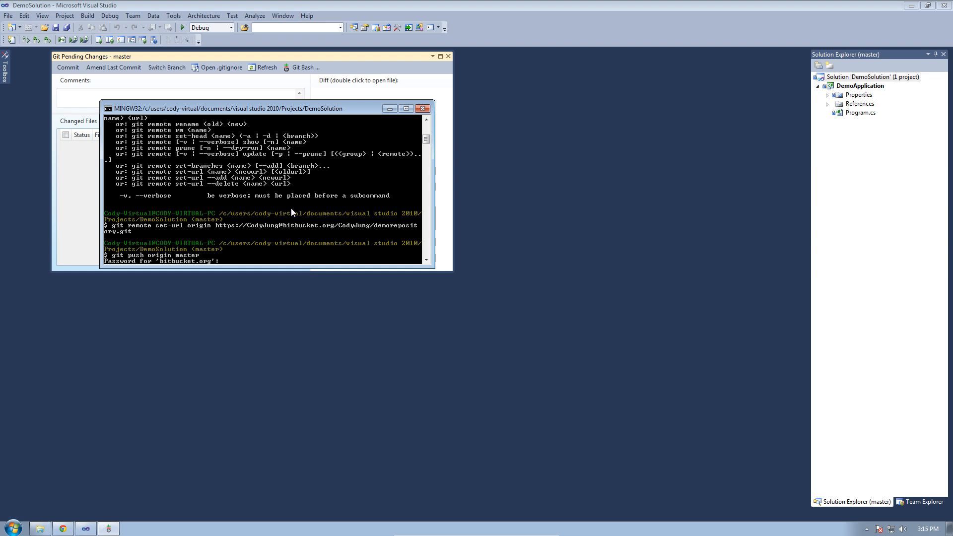
pyautogui.press('Return')
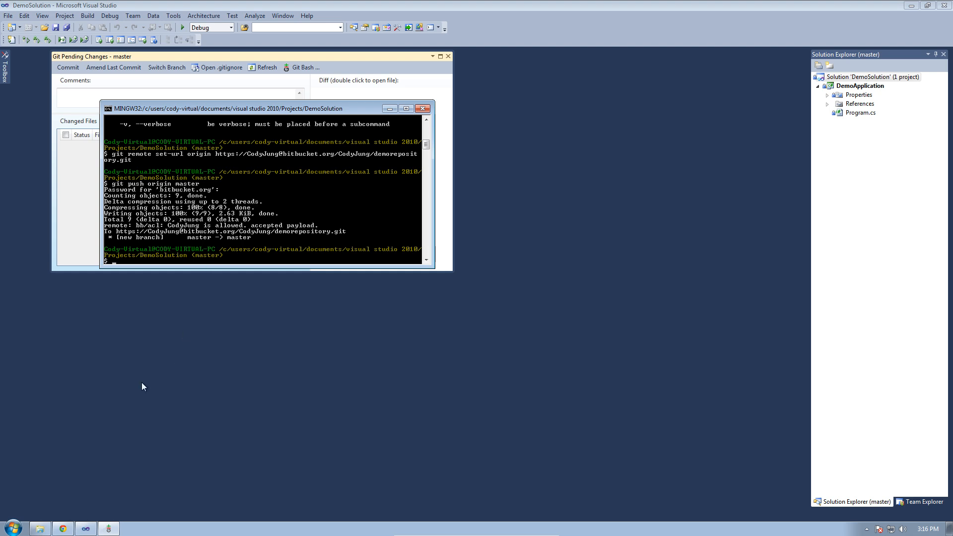
# - Reload the Bitbucket DemoRepository page to see 'Initial commit - demonstration' listed
pyautogui.click(63, 529)
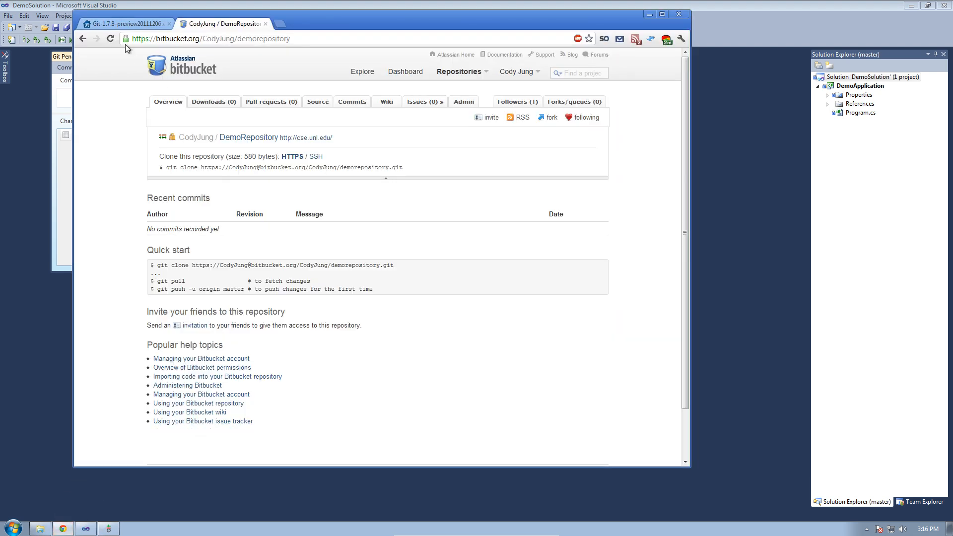
pyautogui.click(111, 38)
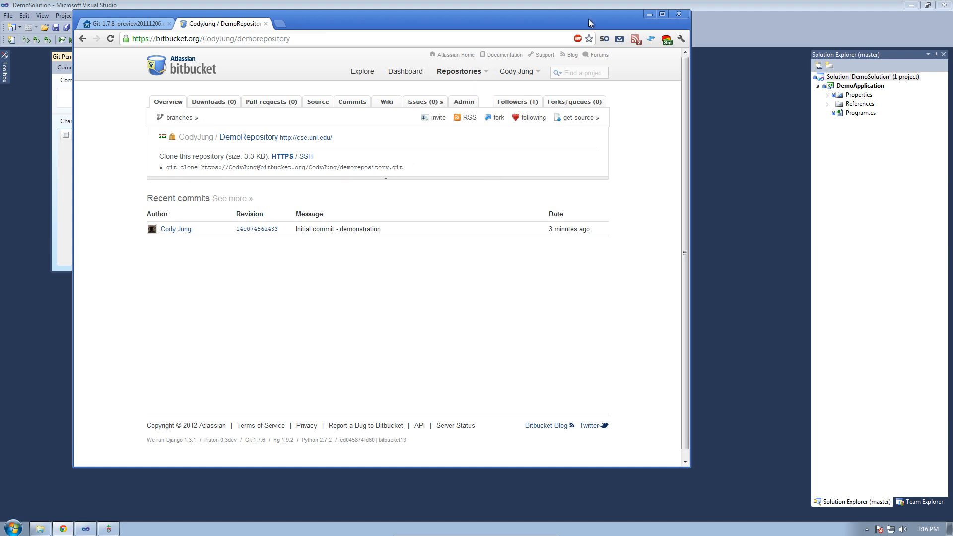
pyautogui.click(637, 5)
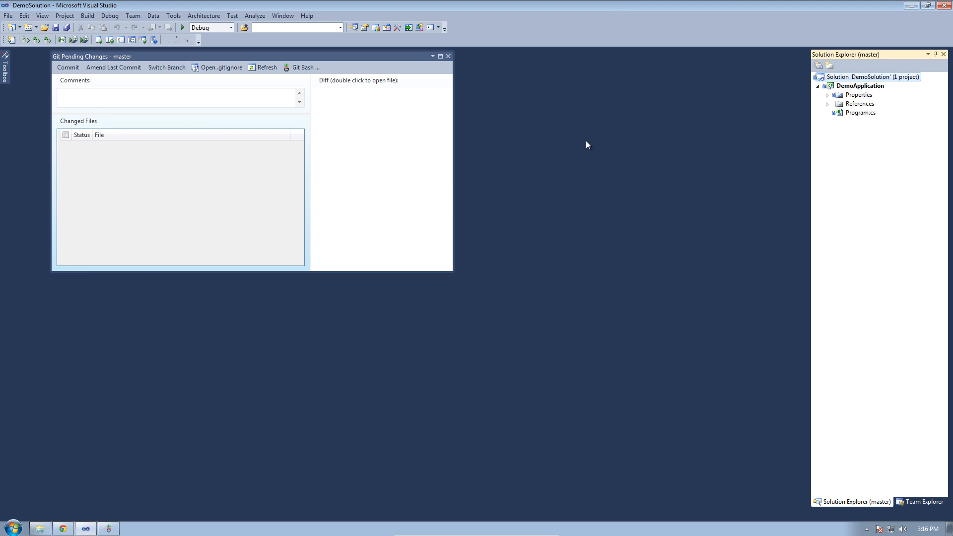
# - Exit the VM's full screen and minimize the VM, Chrome and Explorer windows
pyautogui.hotkey('ctrl', 'f')
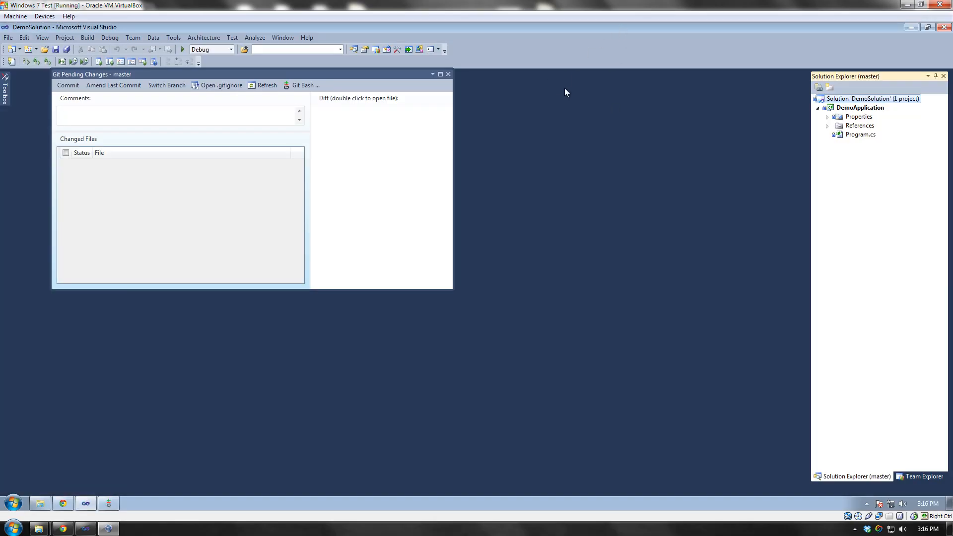
pyautogui.click(907, 4)
pyautogui.click(908, 4)
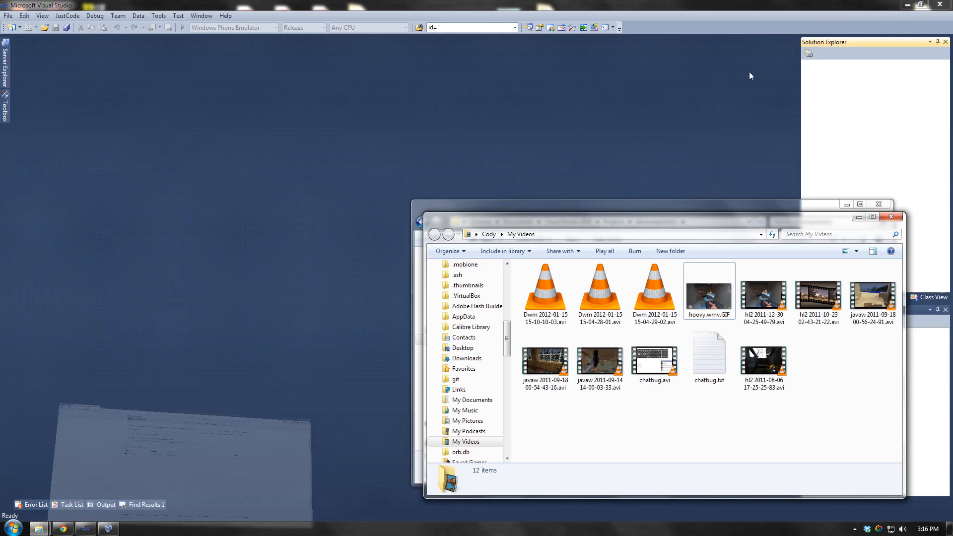
pyautogui.click(859, 217)
pyautogui.click(846, 204)
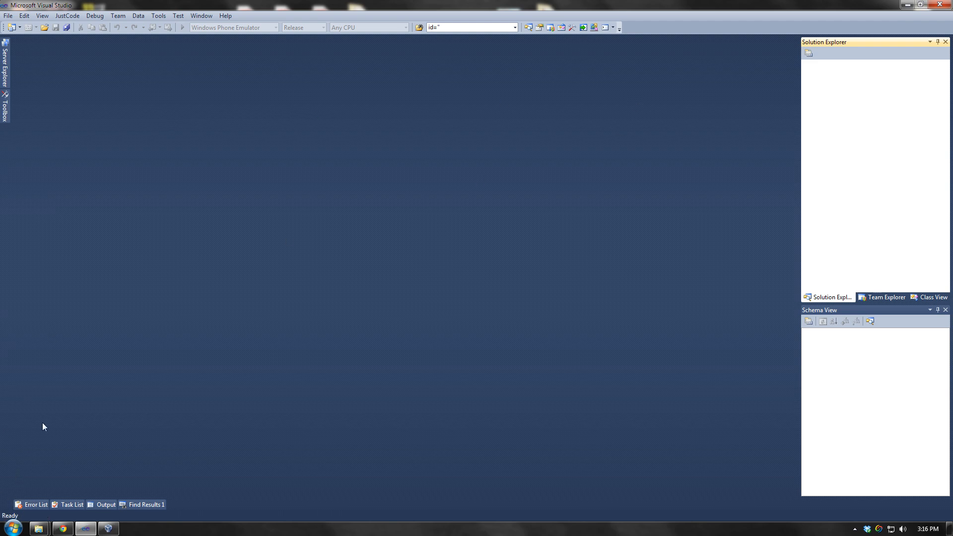
# - Make the host's Visual Studio active and bring up the Windows Start menu
pyautogui.moveTo(38, 529)
pyautogui.moveTo(71, 467)
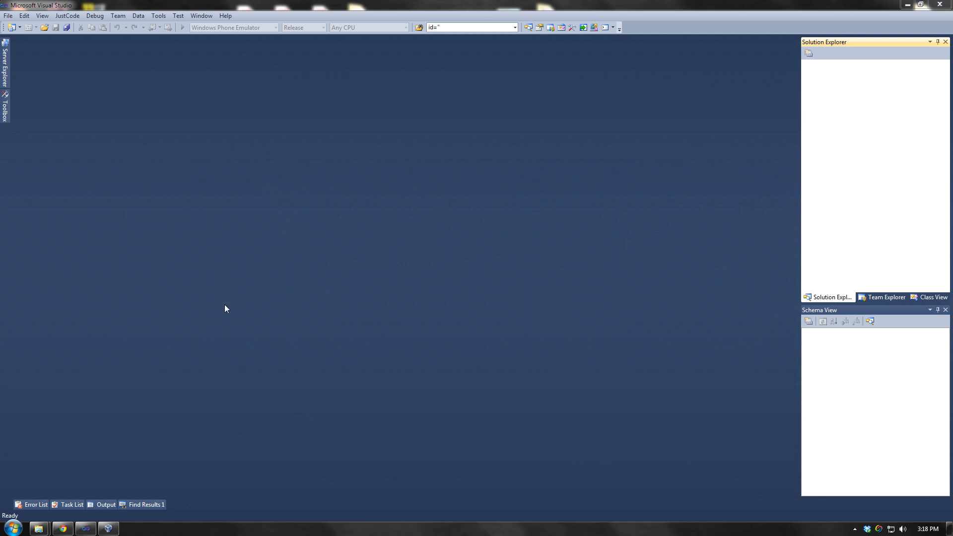
pyautogui.click(195, 381)
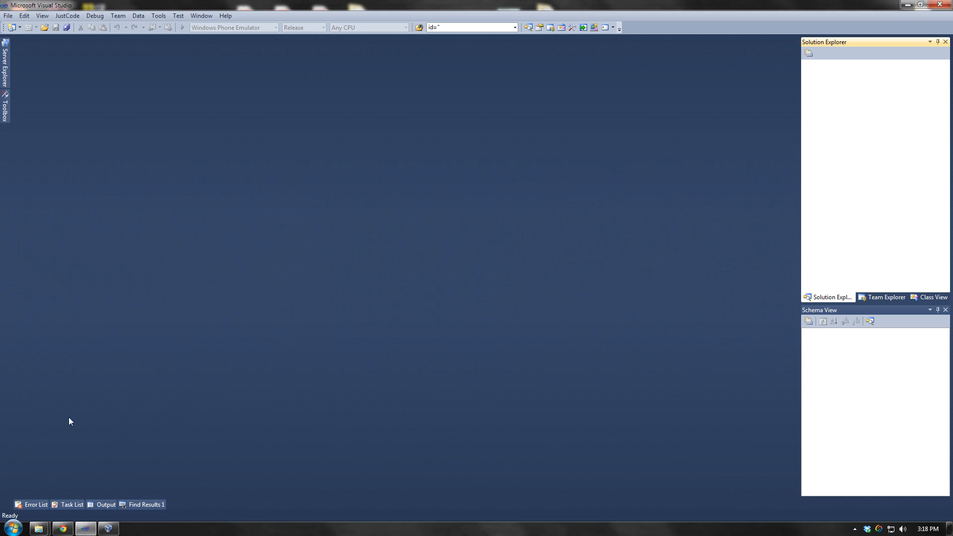
pyautogui.click(13, 527)
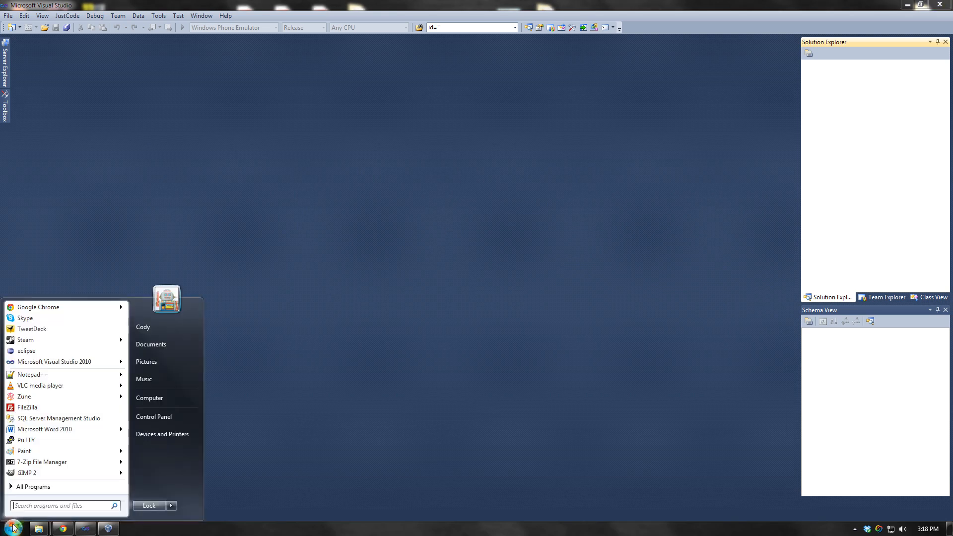
# - Launch Git Bash and change into the Desktop folder
pyautogui.write('git')
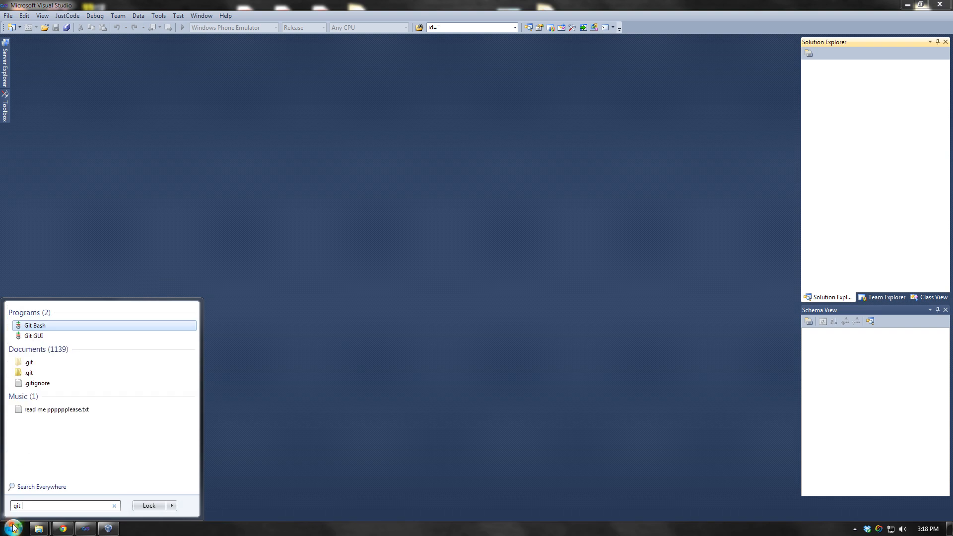
pyautogui.press('Return')
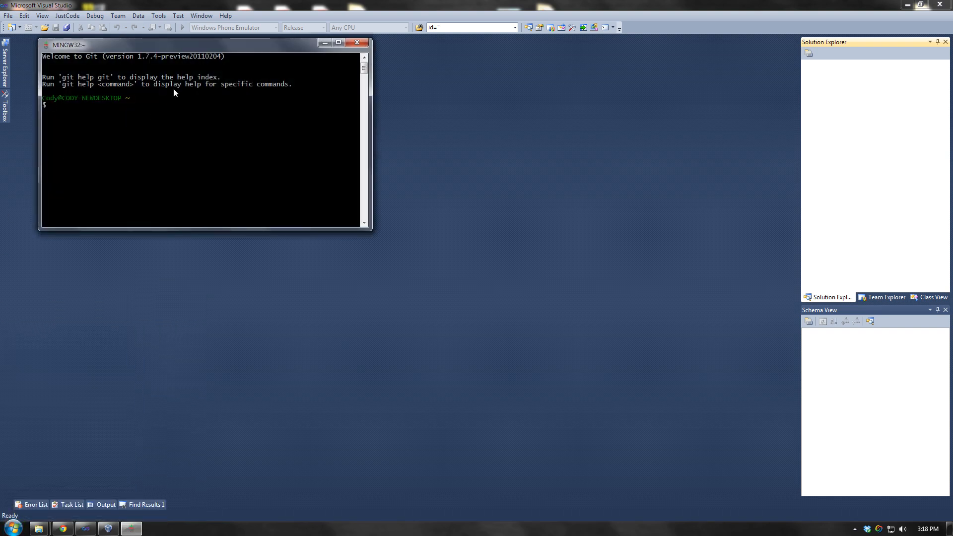
pyautogui.moveTo(158, 46); pyautogui.dragTo(375, 135)
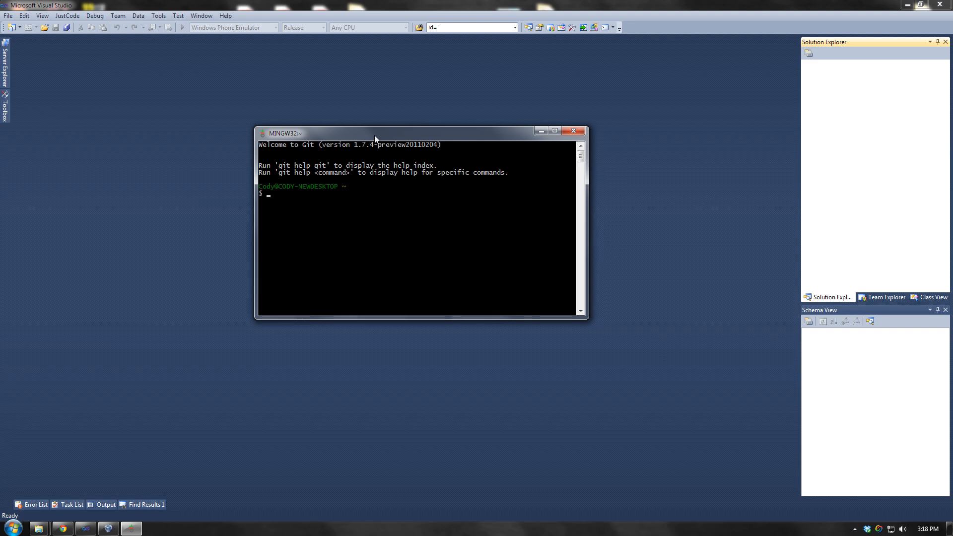
pyautogui.write('cd')
pyautogui.write('Desktop')
pyautogui.press('Return')
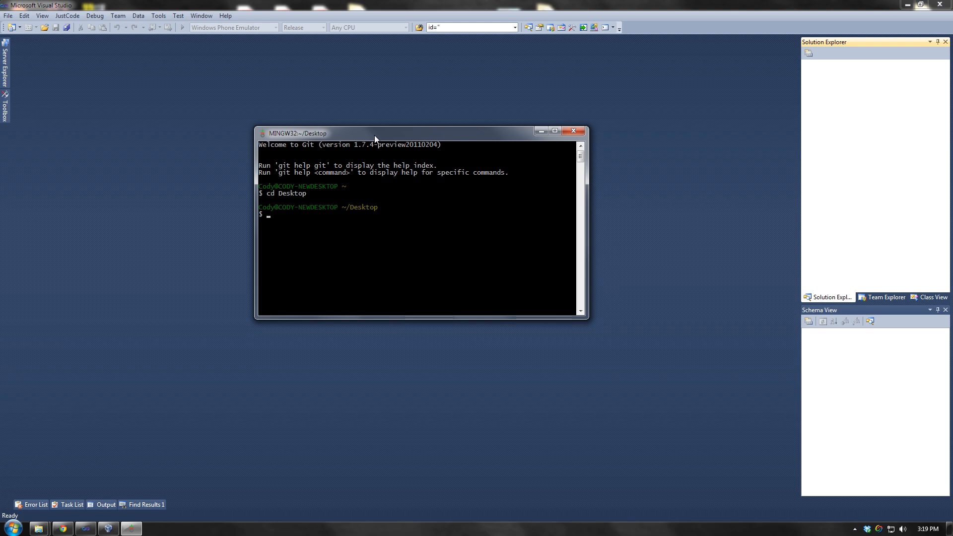
# - Clone demorepository from Bitbucket onto the Desktop with the account password, then show the desktop
pyautogui.write('git clone https://CodyJung@bit')
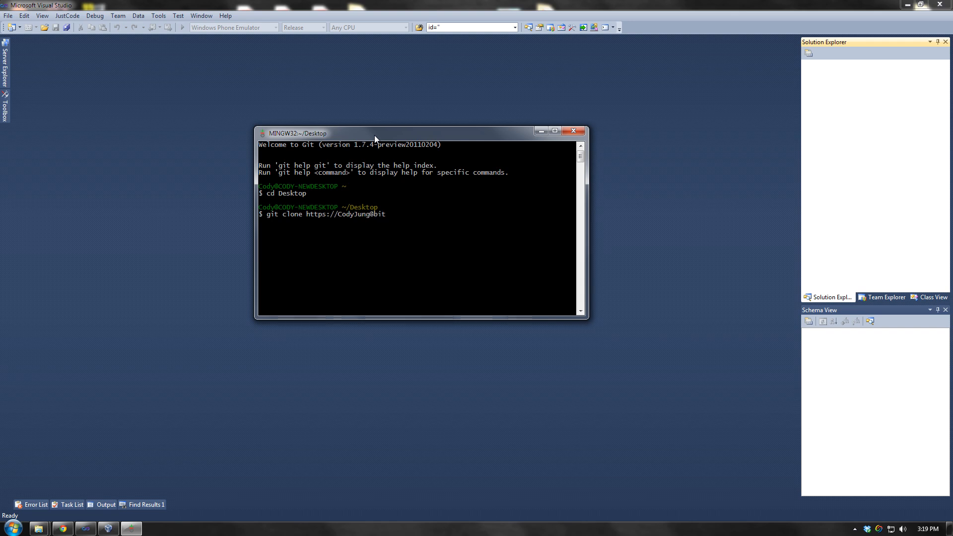
pyautogui.write('bucket.org/')
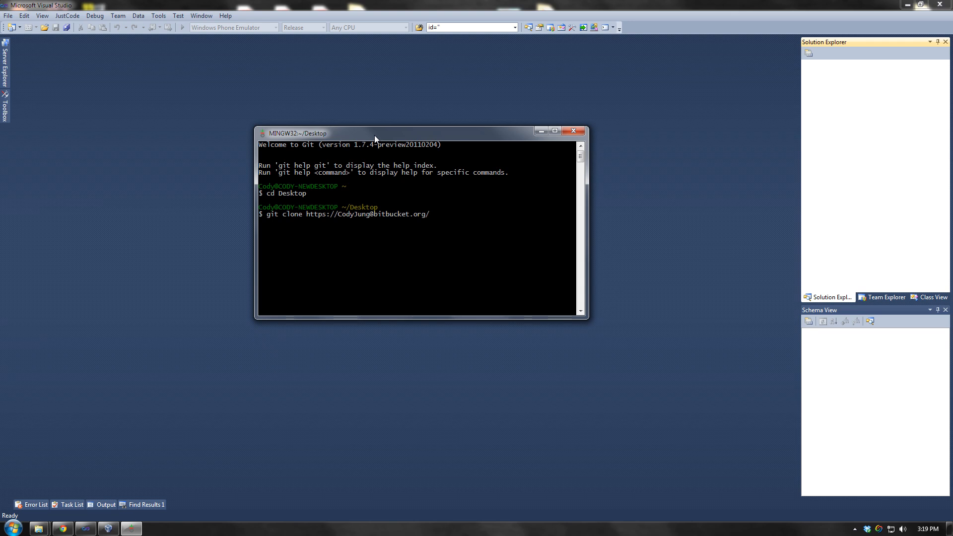
pyautogui.write('CodyJung/demorepositr')
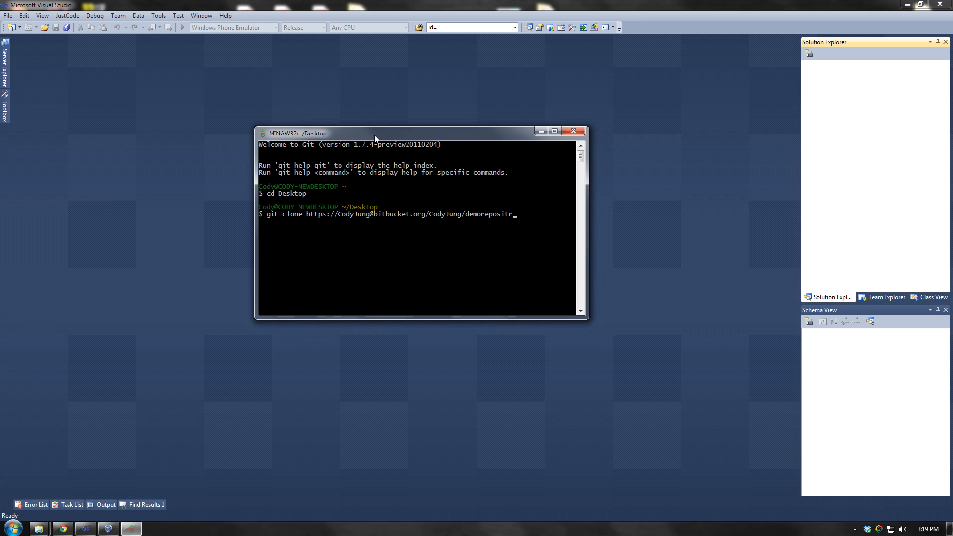
pyautogui.write('ory.git')
pyautogui.press('Return')
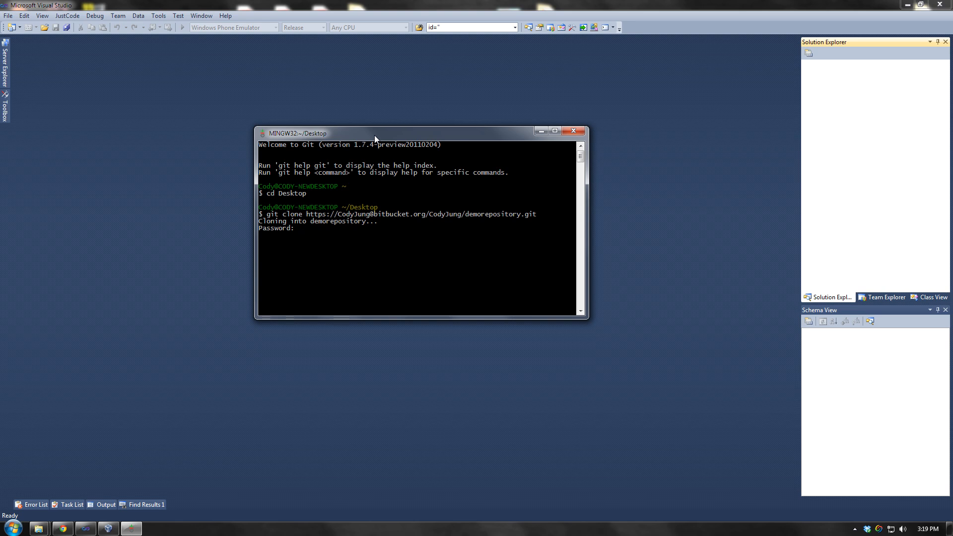
pyautogui.press('Return')
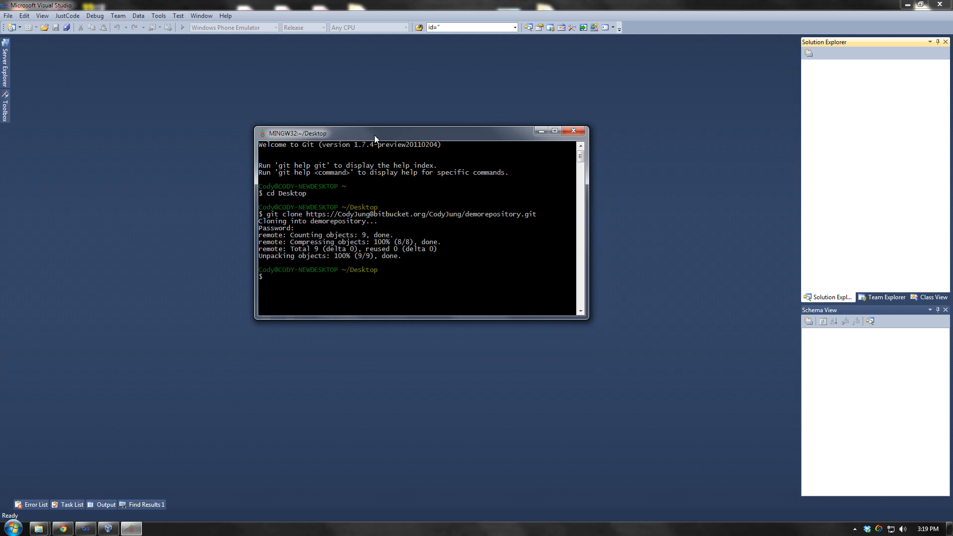
pyautogui.click(282, 107)
pyautogui.press('super+d')
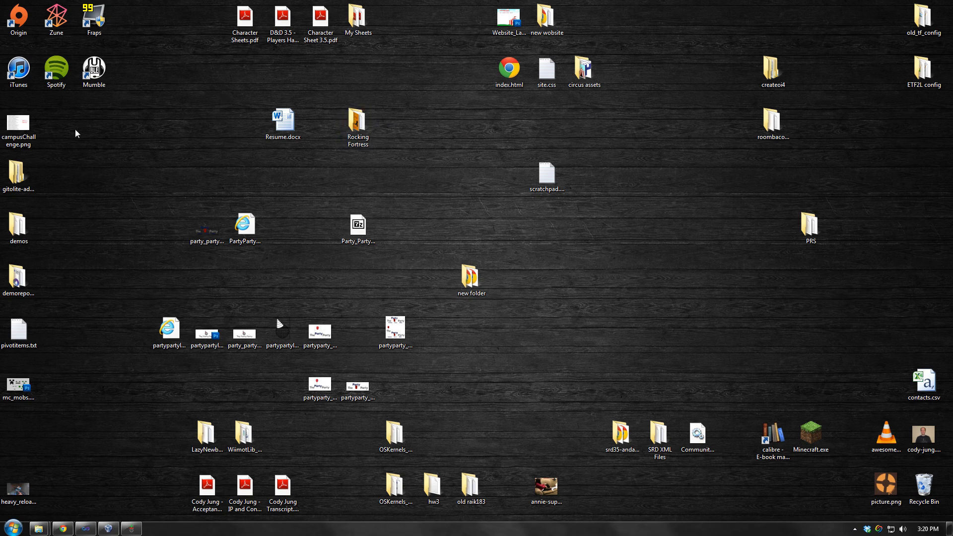
# - Open the demorepository folder on the desktop and launch DemoSolution.sln in Visual Studio
pyautogui.moveTo(17, 278); pyautogui.dragTo(573, 243)
pyautogui.moveTo(556, 184); pyautogui.dragTo(456, 154)
pyautogui.click(584, 228)
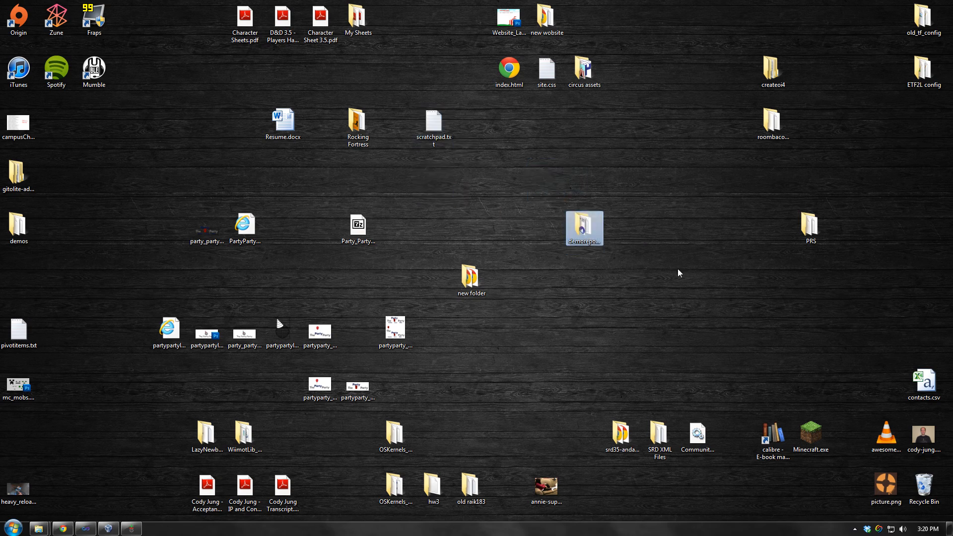
pyautogui.doubleClick(574, 227)
pyautogui.click(368, 284)
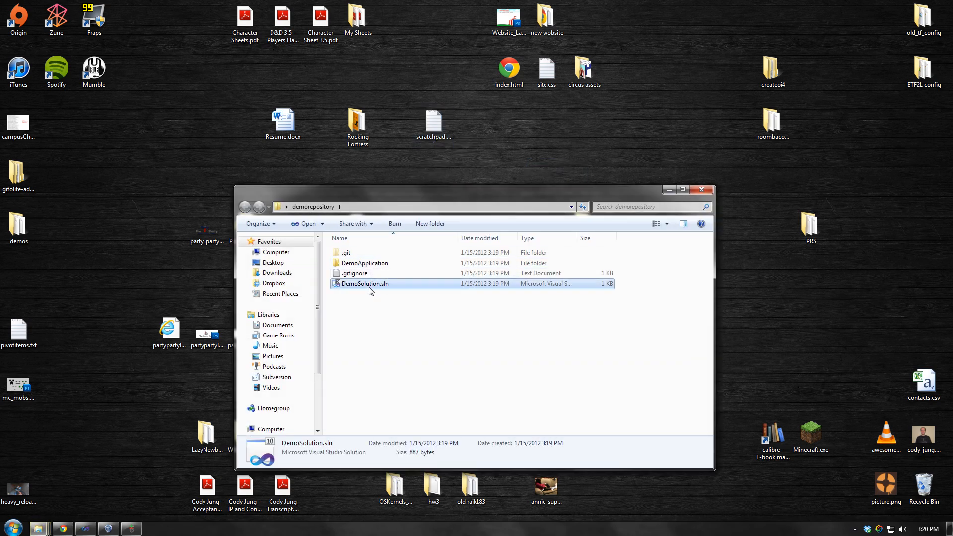
pyautogui.doubleClick(367, 288)
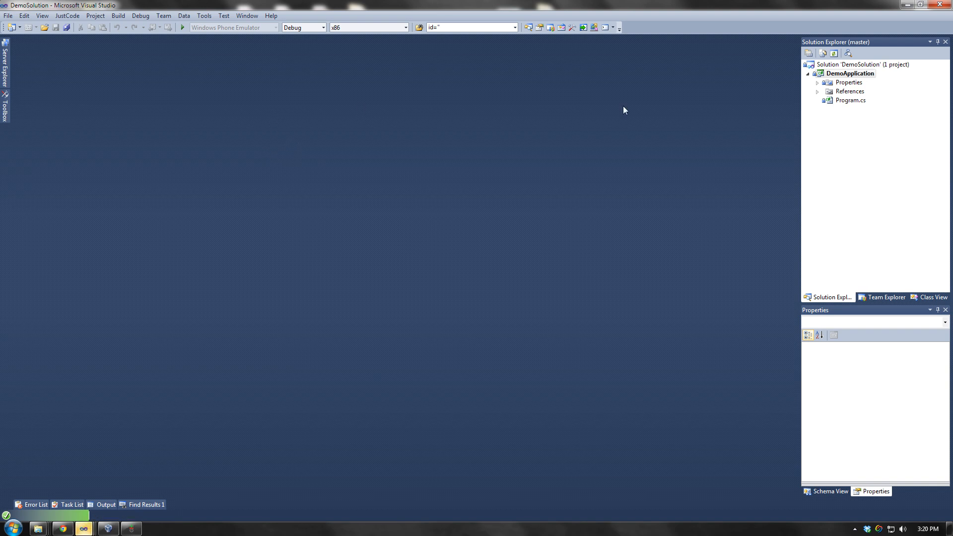
# - Open Program.cs from Solution Explorer and bring its Visual Studio window to the front
pyautogui.doubleClick(849, 101)
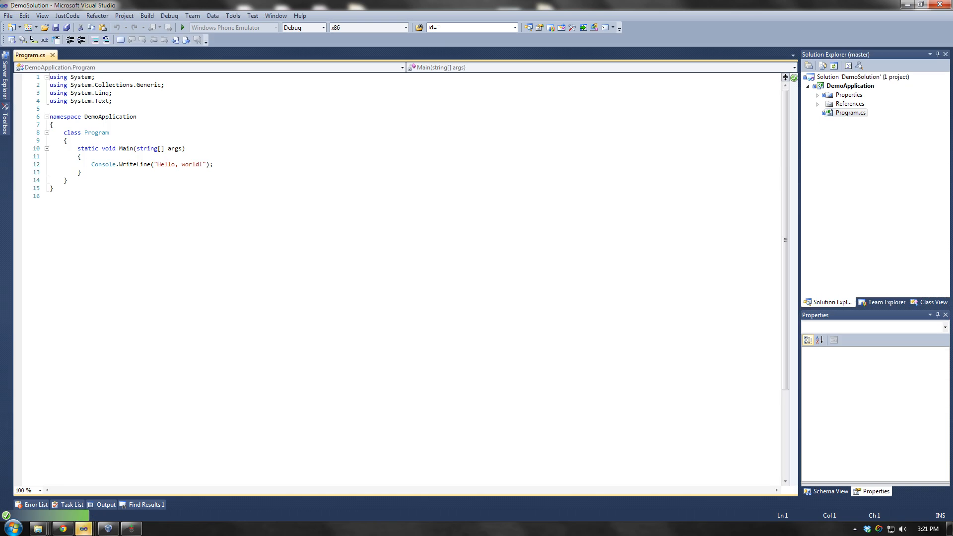
pyautogui.moveTo(84, 528)
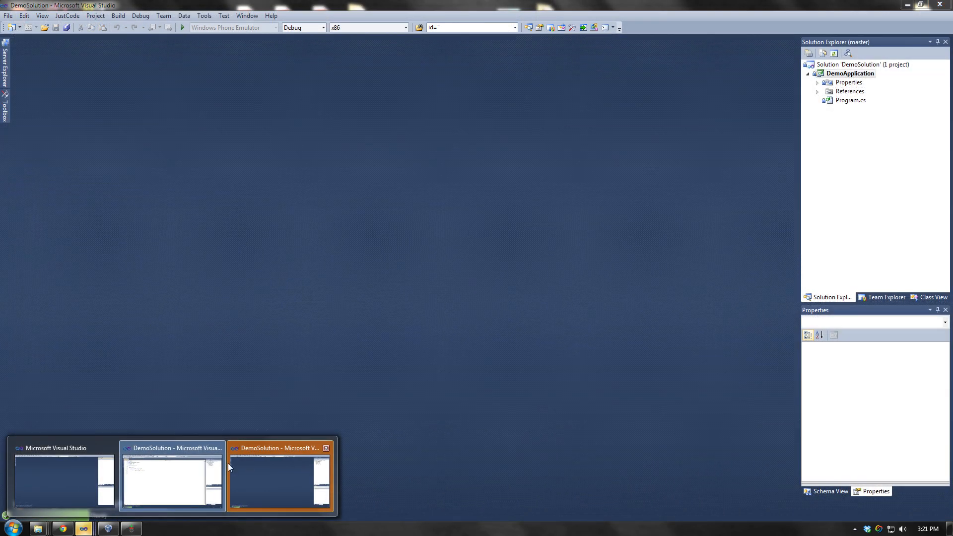
pyautogui.moveTo(184, 472)
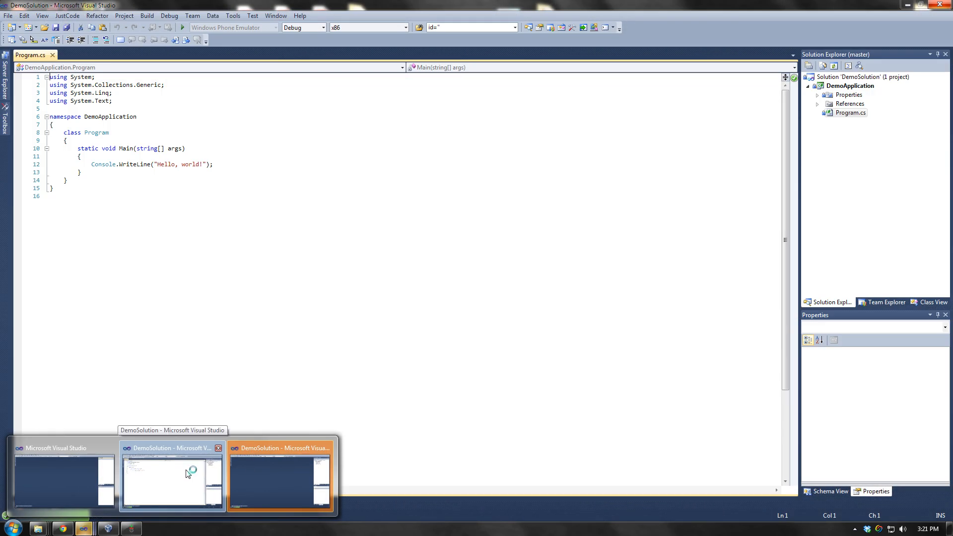
pyautogui.click(185, 471)
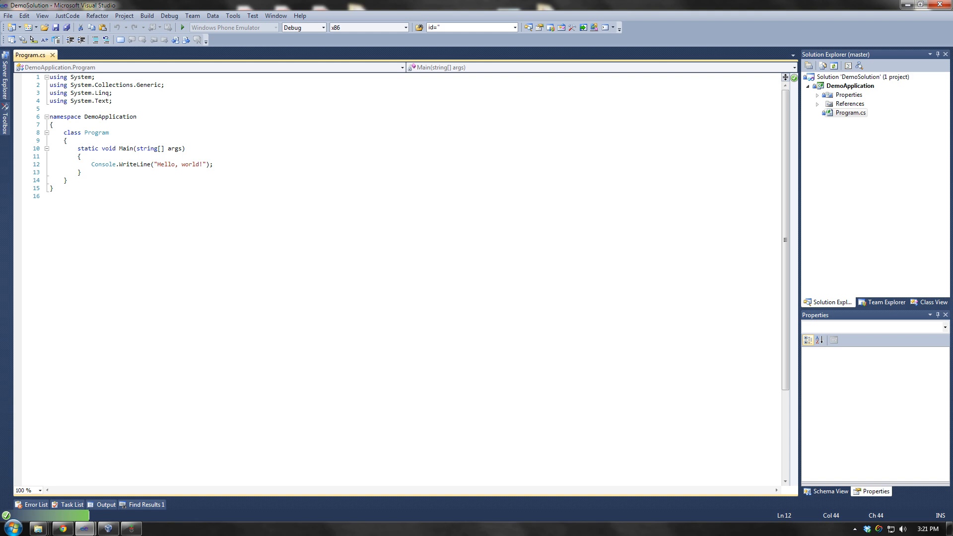
# - Replace 'world' with 'Nebraska' in the line 12 greeting and save Program.cs
pyautogui.doubleClick(188, 165)
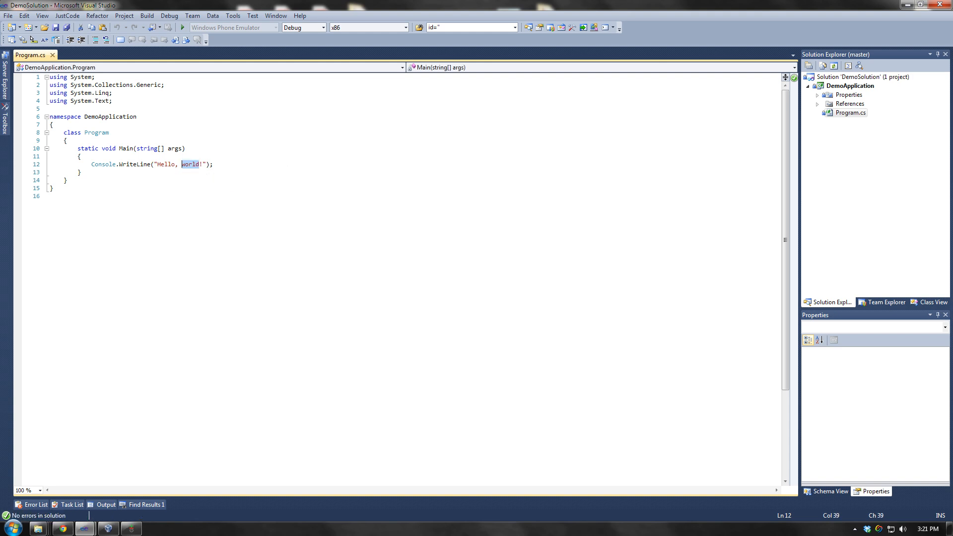
pyautogui.write('Nebraska')
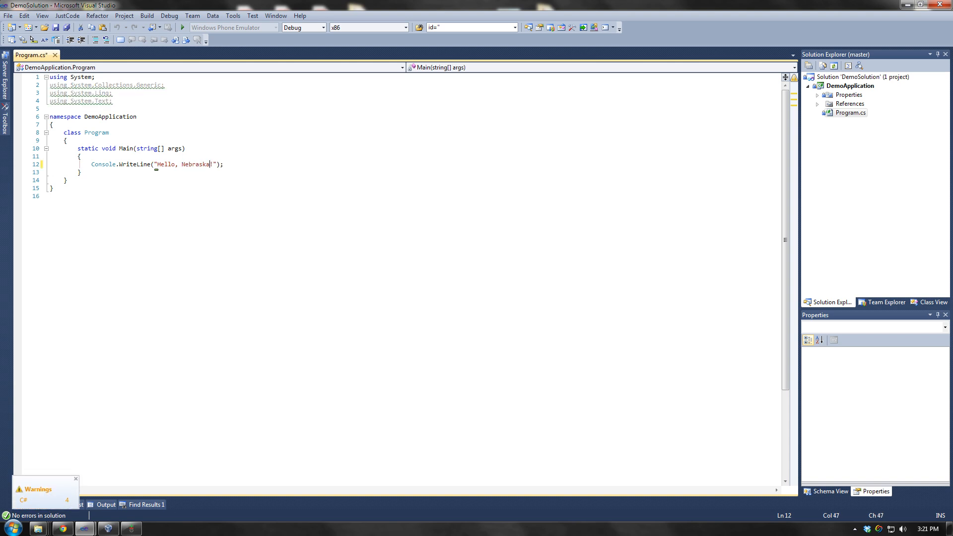
pyautogui.hotkey('ctrl', 's')
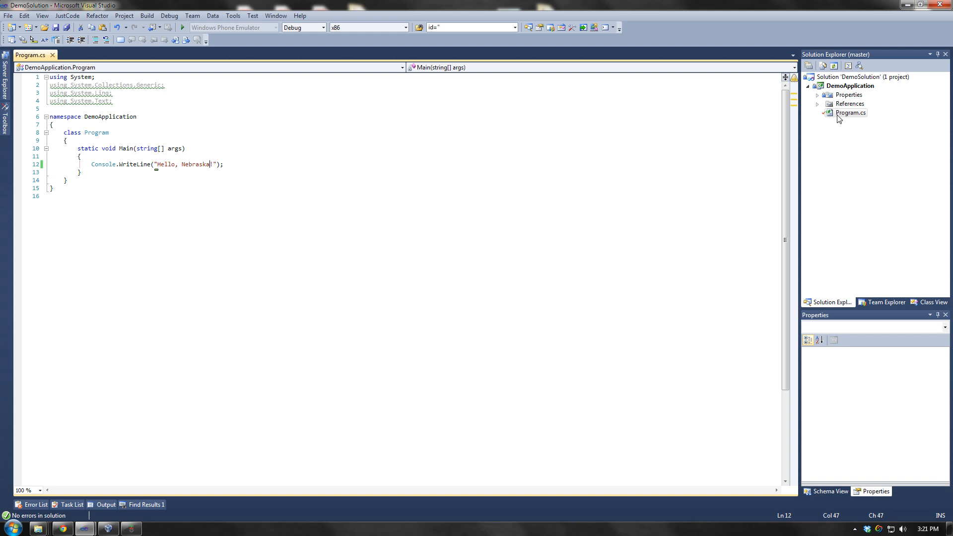
pyautogui.moveTo(824, 118)
pyautogui.moveTo(807, 79)
pyautogui.moveTo(830, 100)
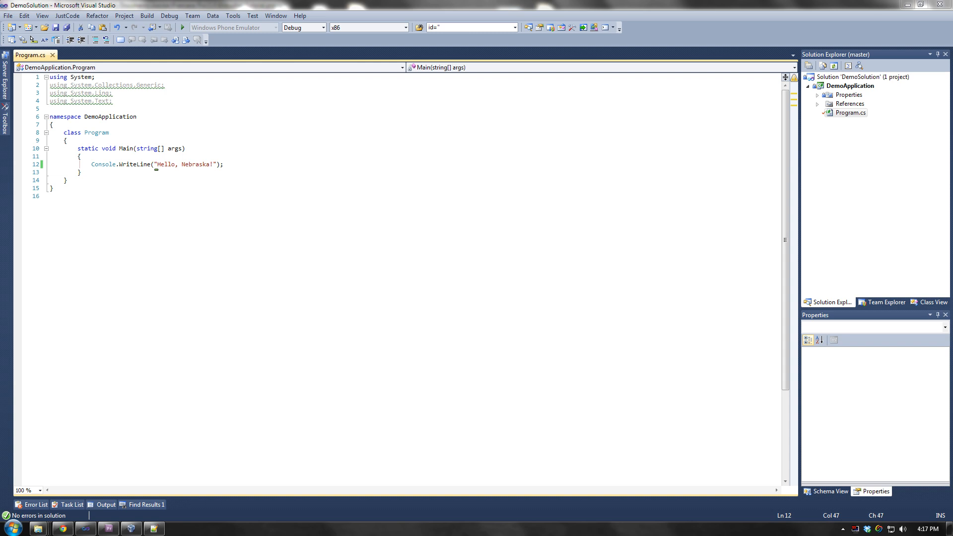
# - Add a new class named Foobar to DemoApplication, then close the Foobar.cs tab
pyautogui.rightClick(840, 87)
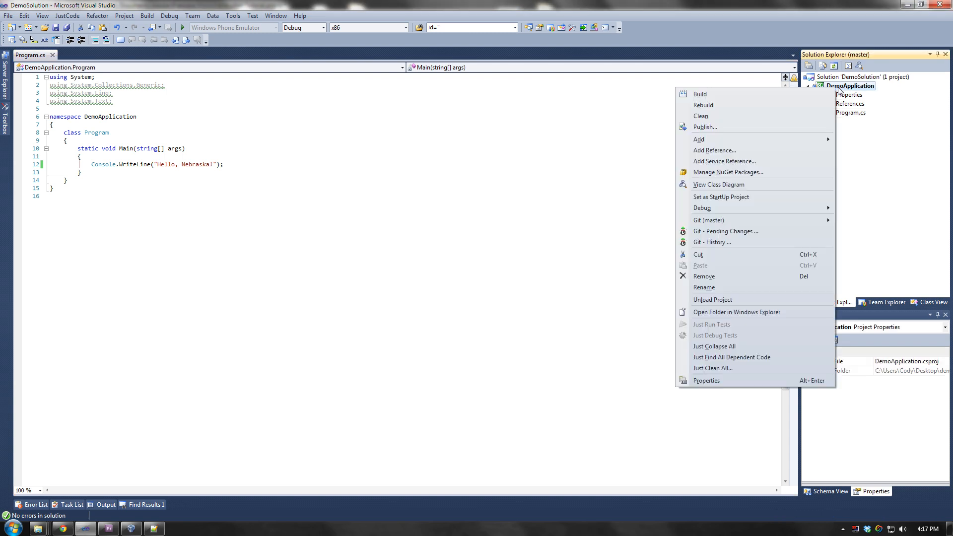
pyautogui.moveTo(720, 140)
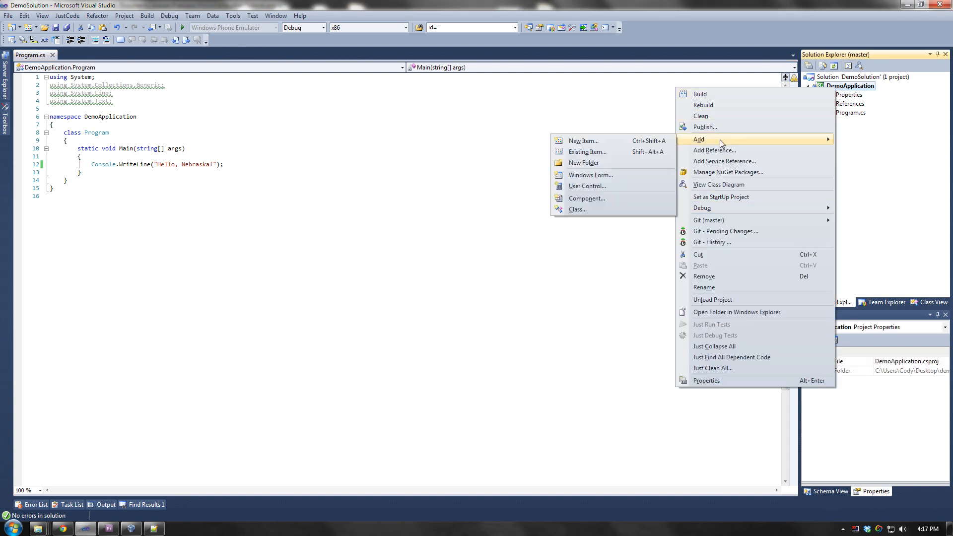
pyautogui.click(584, 209)
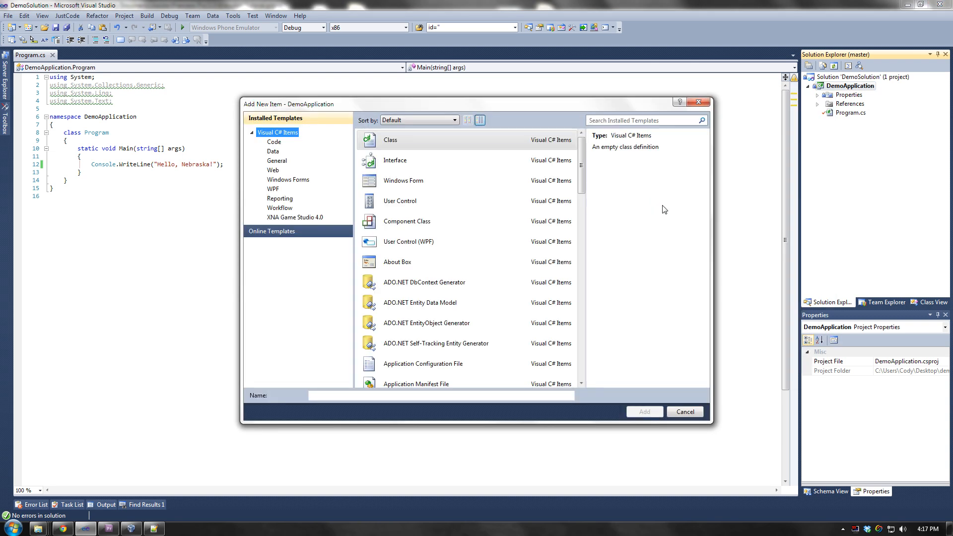
pyautogui.write('Foobar.cs')
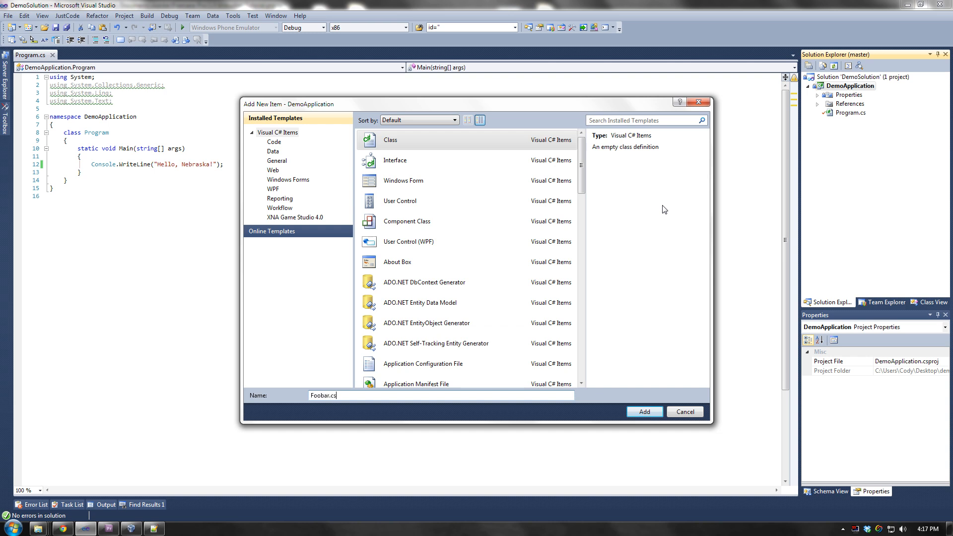
pyautogui.press('Return')
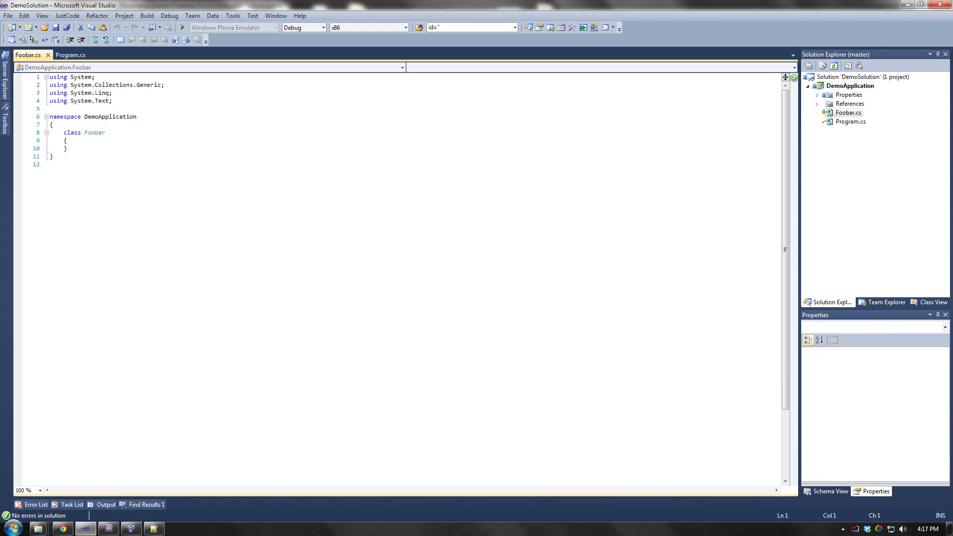
pyautogui.middleClick(33, 57)
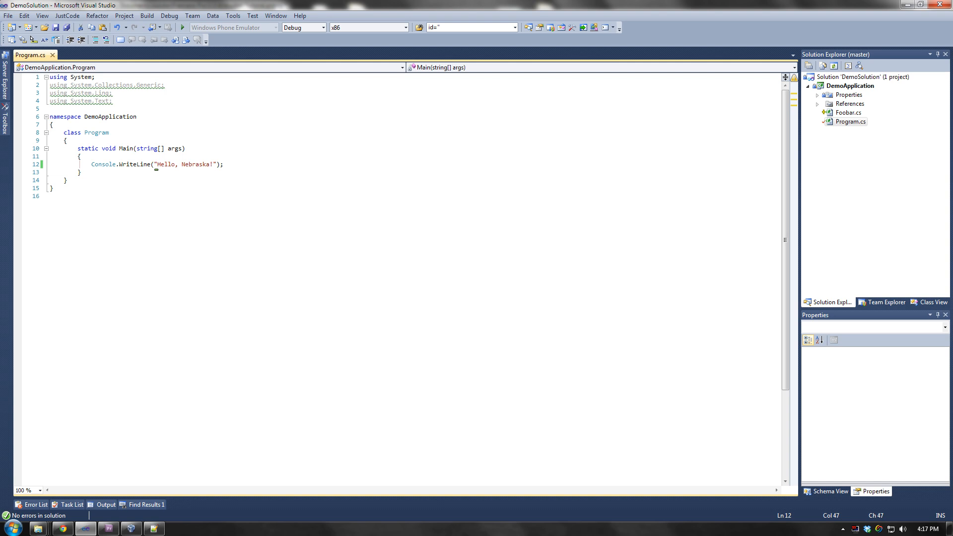
# - Build and run DemoApplication with F5, then start and cancel a rename of the project
pyautogui.press('F5')
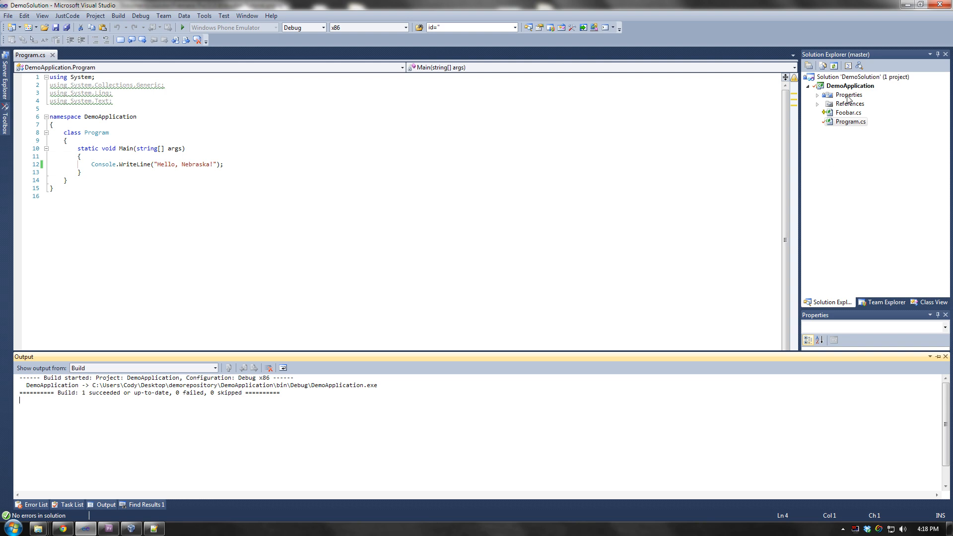
pyautogui.click(832, 88)
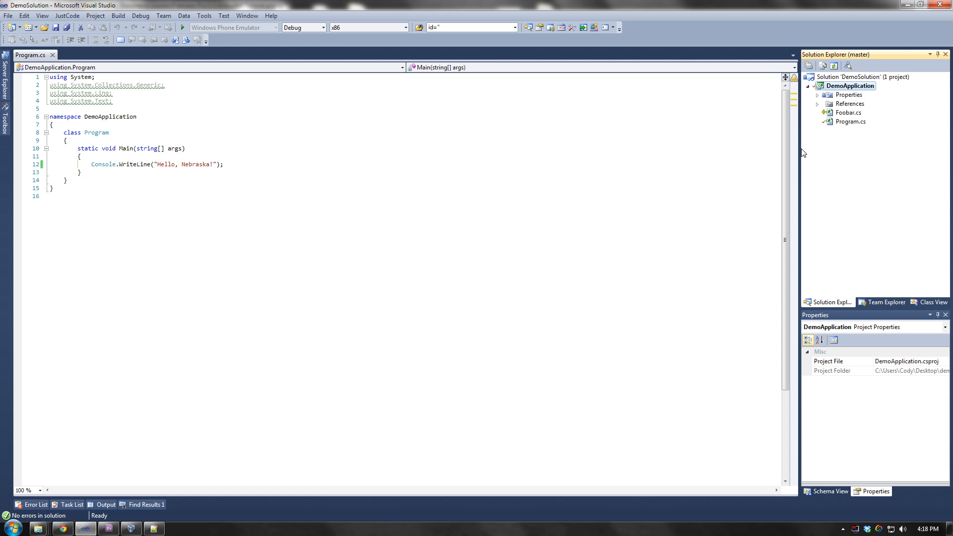
pyautogui.rightClick(828, 85)
pyautogui.click(834, 86)
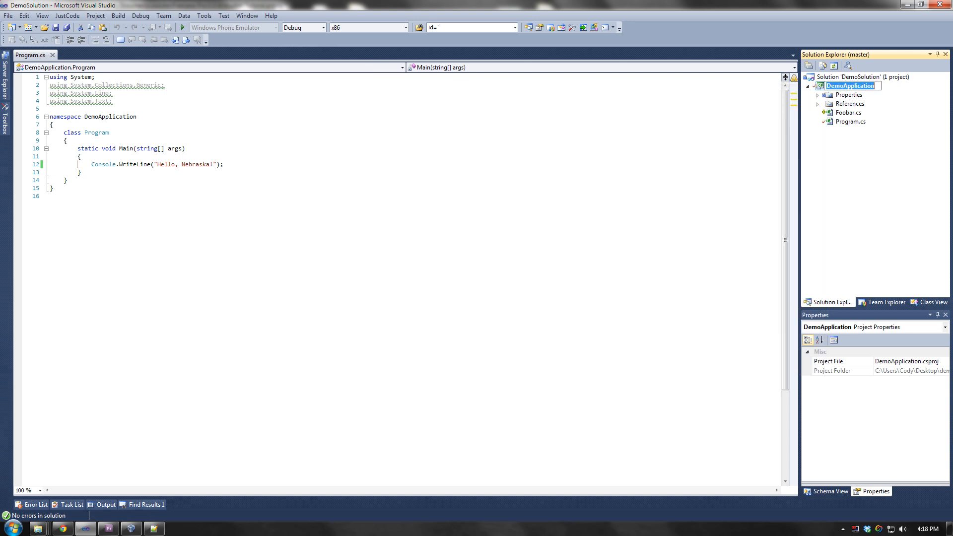
pyautogui.press('Escape')
pyautogui.press('Escape')
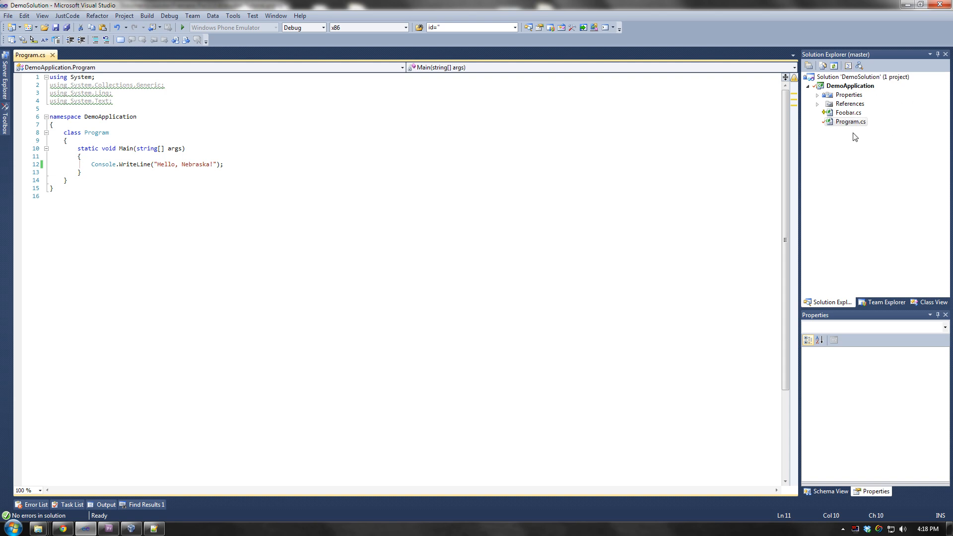
# - Show the solution's Git Pending Changes list
pyautogui.click(839, 87)
pyautogui.rightClick(838, 78)
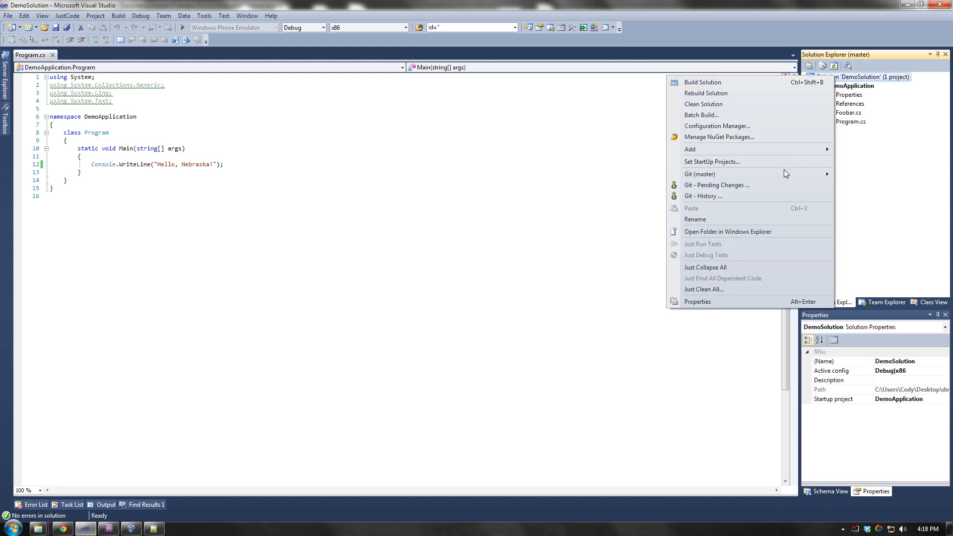
pyautogui.moveTo(784, 174)
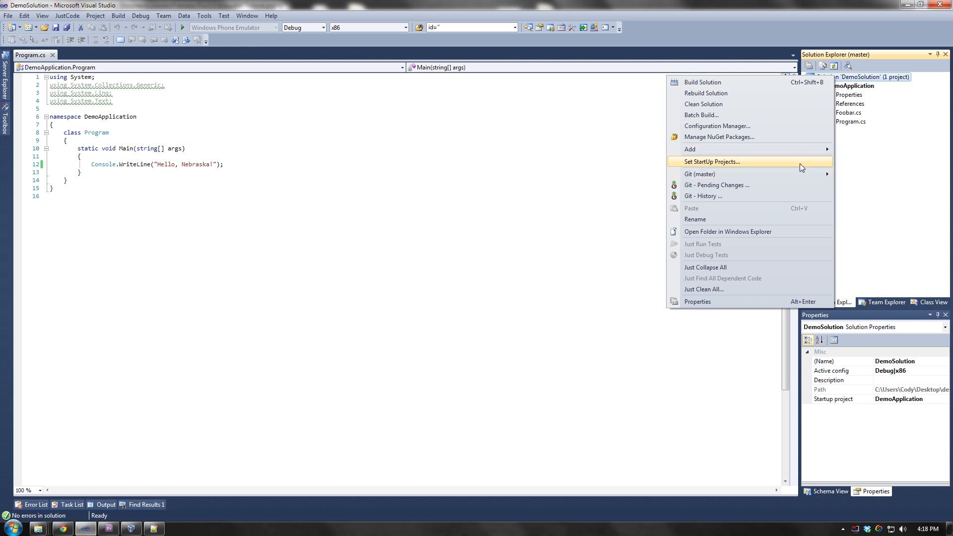
pyautogui.click(767, 186)
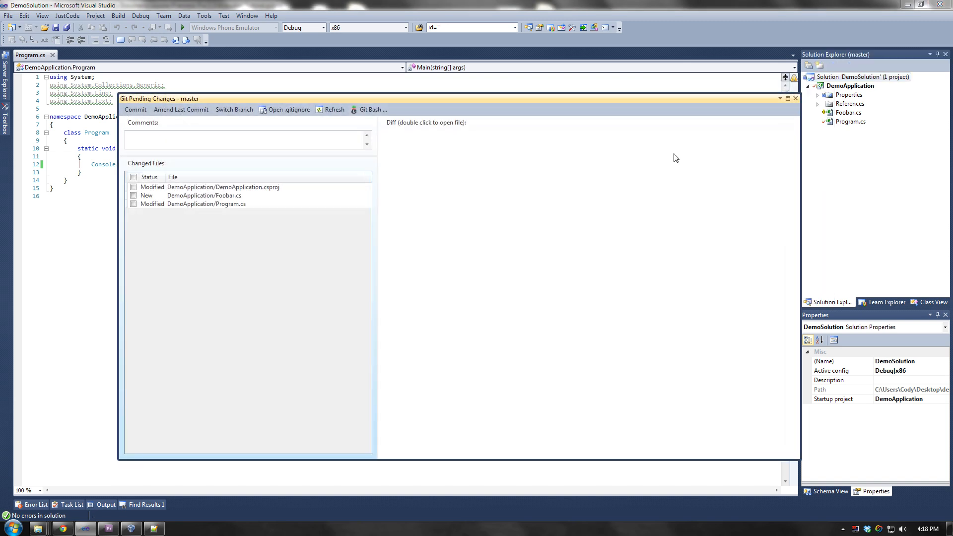
# - Review the diffs of Program.cs, Foobar.cs and DemoApplication.csproj
pyautogui.click(193, 208)
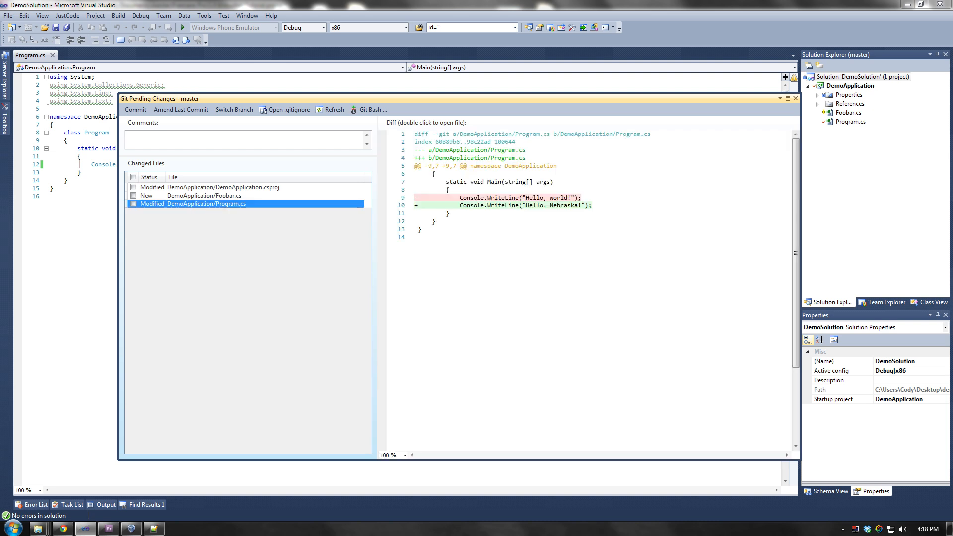
pyautogui.moveTo(415, 197)
pyautogui.mouseDown()
pyautogui.moveTo(575, 197)
pyautogui.moveTo(416, 205)
pyautogui.mouseUp()
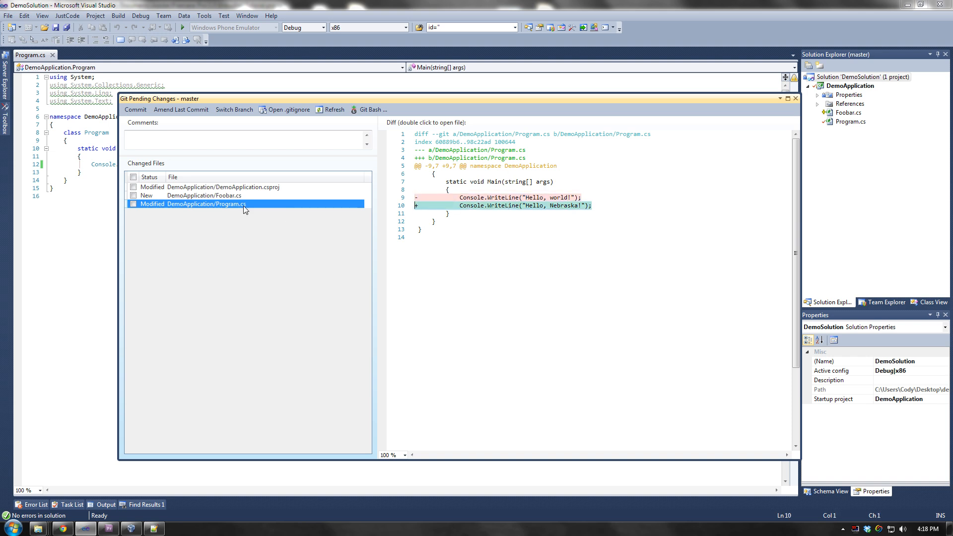
pyautogui.click(237, 197)
pyautogui.moveTo(422, 214); pyautogui.dragTo(392, 142)
pyautogui.click(446, 206)
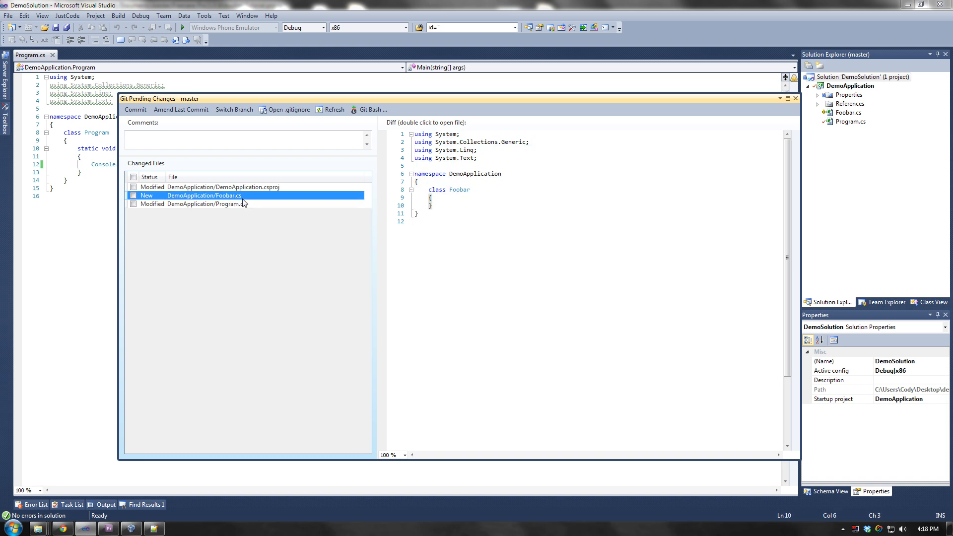
pyautogui.click(297, 187)
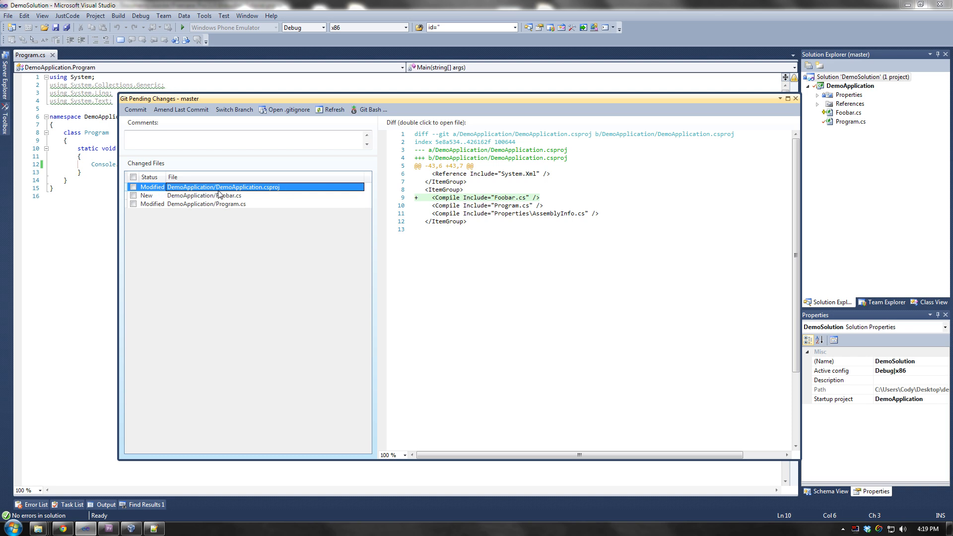
# - Commit all three changed files with the message 'Changed Program.cs output, added Foobar.cs'
pyautogui.click(133, 178)
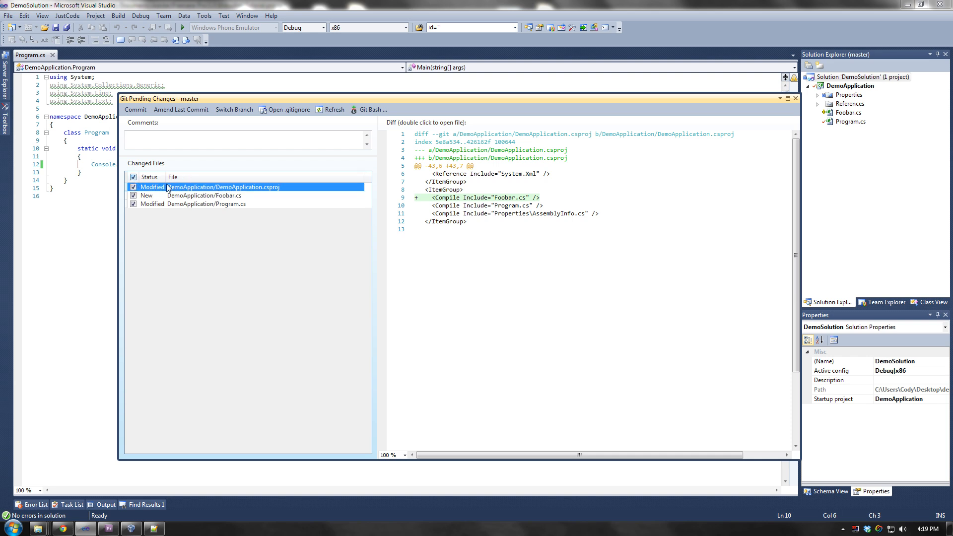
pyautogui.click(169, 139)
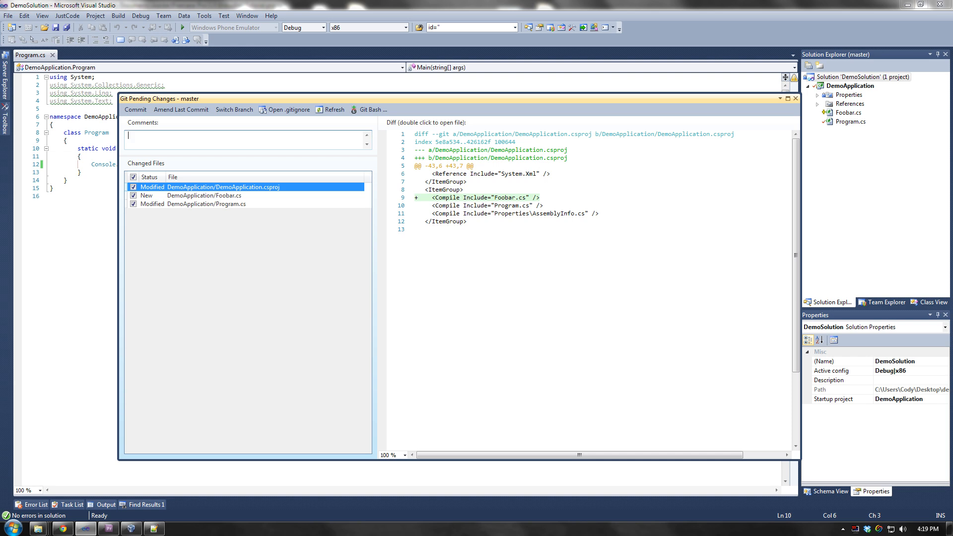
pyautogui.write('Changed')
pyautogui.write('Program.cs output, added Foobar')
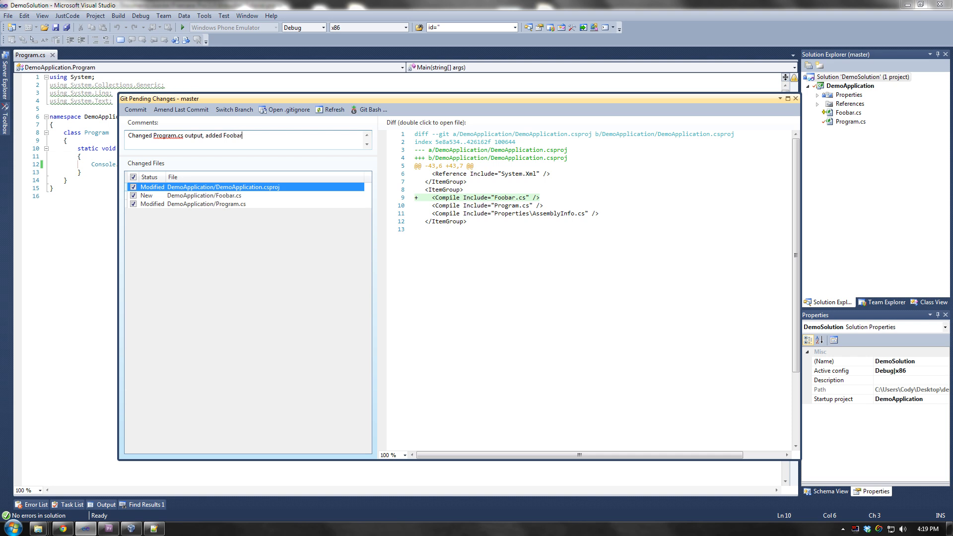
pyautogui.write('.cs')
pyautogui.click(135, 109)
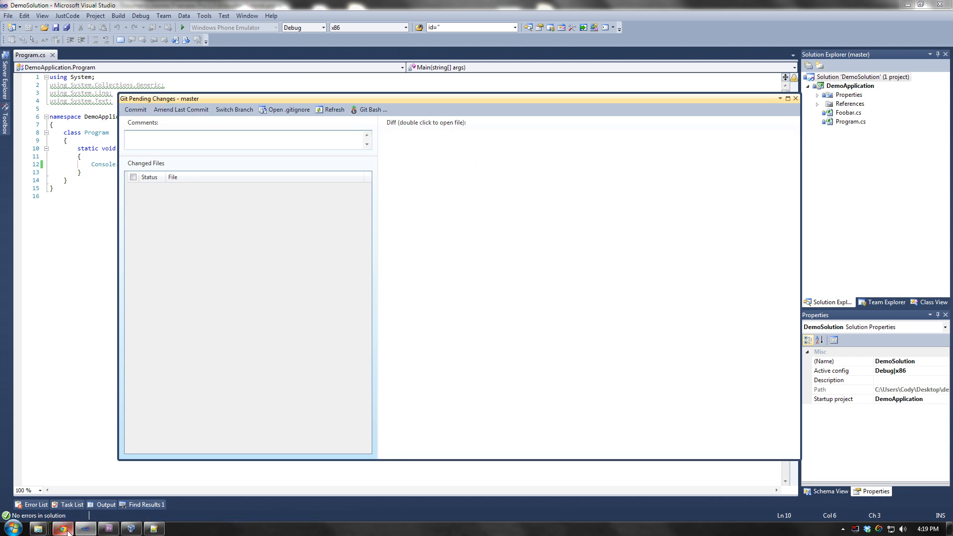
pyautogui.moveTo(63, 529)
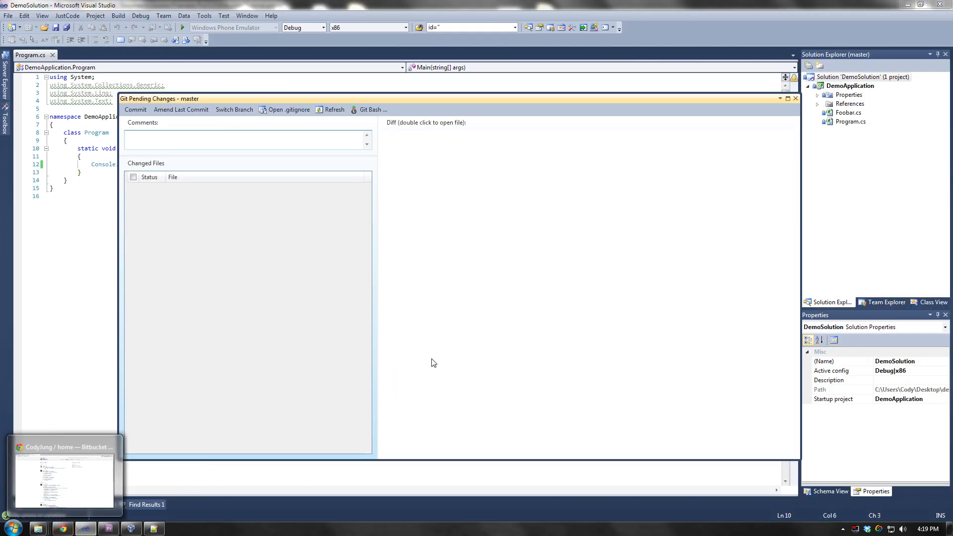
# - Open Git Bash and run git push origin master, entering the password
pyautogui.click(370, 109)
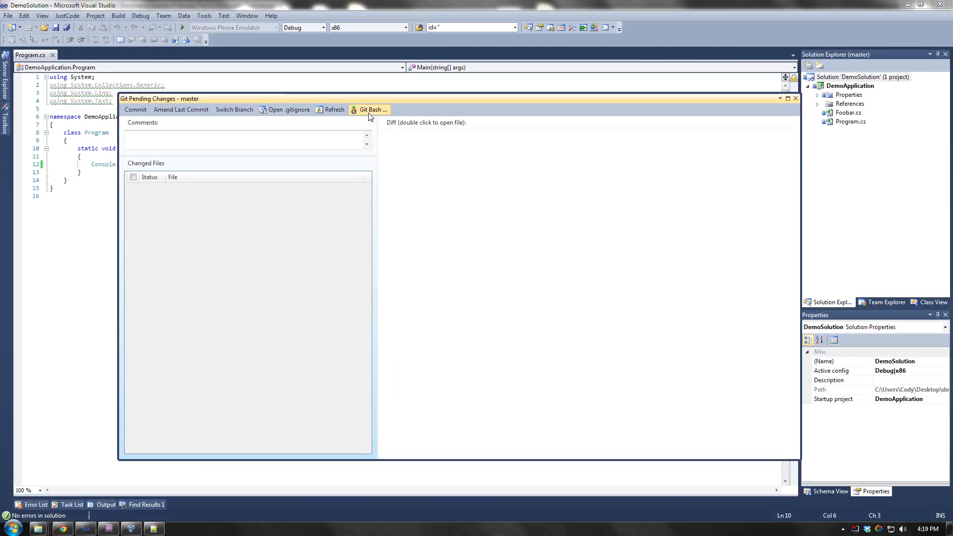
pyautogui.moveTo(190, 55); pyautogui.dragTo(410, 173)
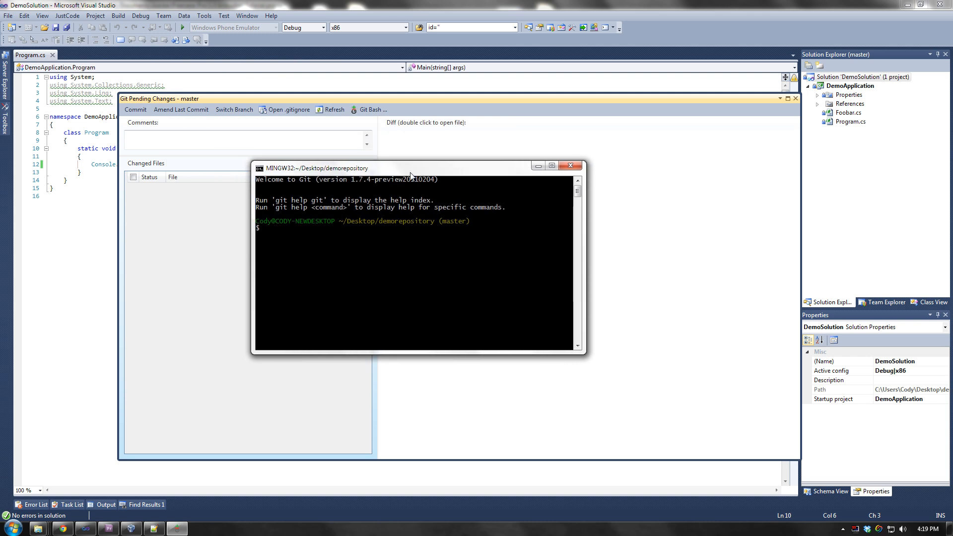
pyautogui.write('git push origin master')
pyautogui.press('Return')
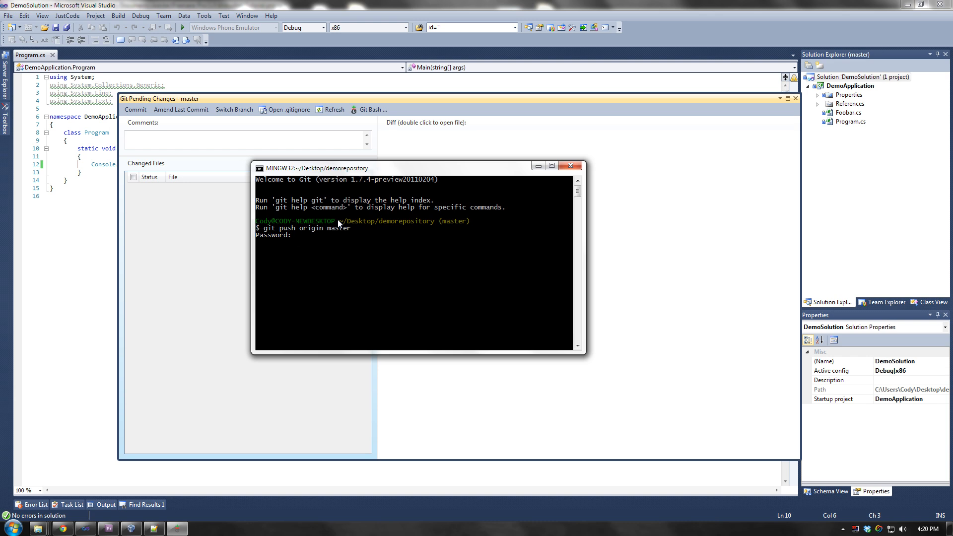
pyautogui.press('Return')
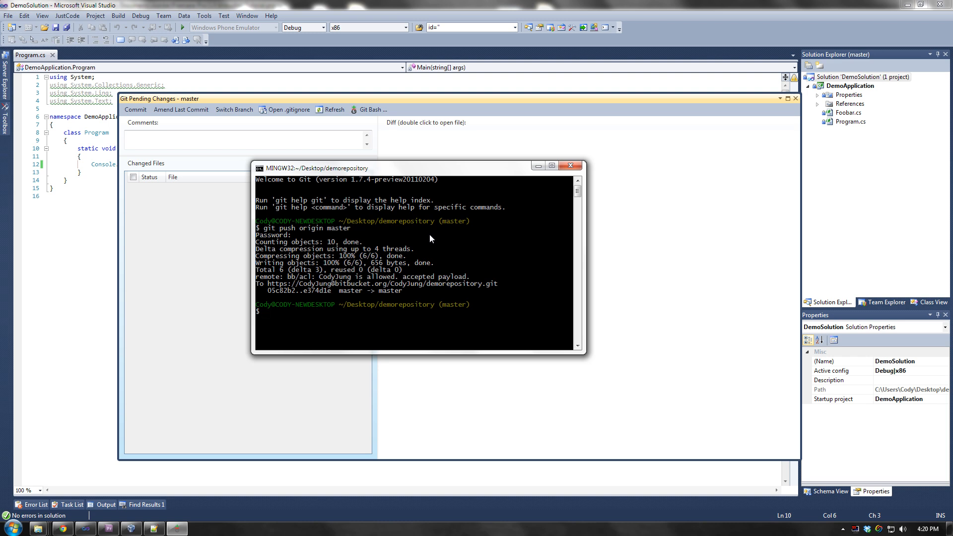
pyautogui.click(63, 528)
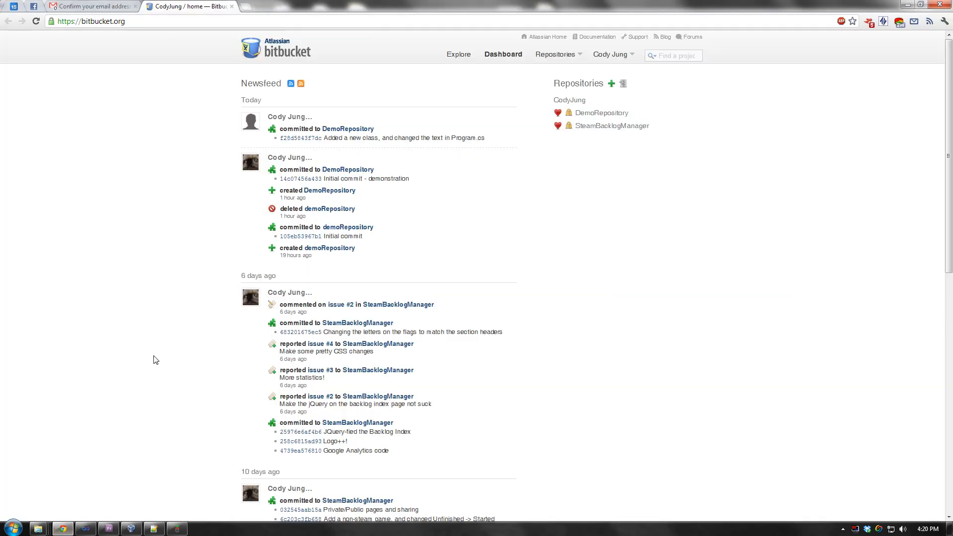
# - Refresh the Bitbucket dashboard and review the file diffs of commit e374d1eeefc9
pyautogui.press('F5')
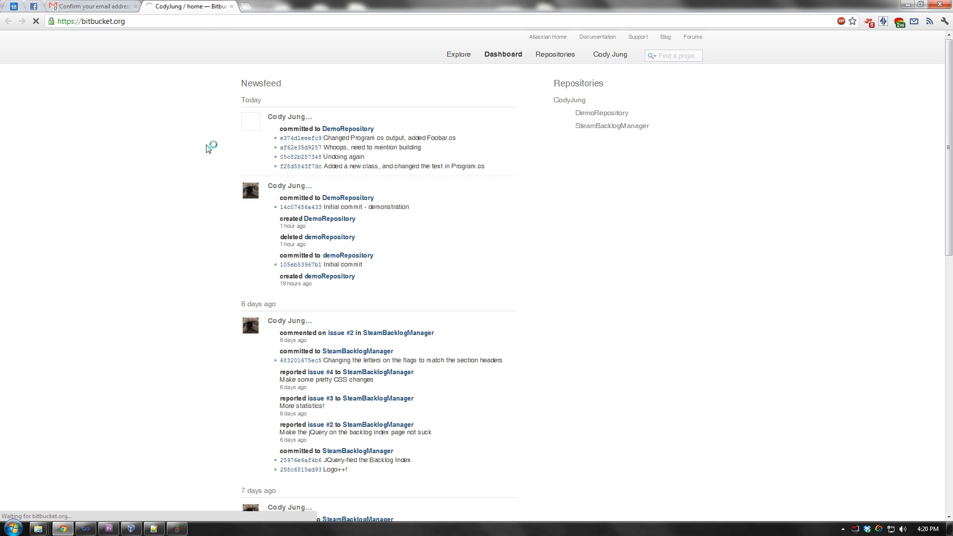
pyautogui.click(300, 139)
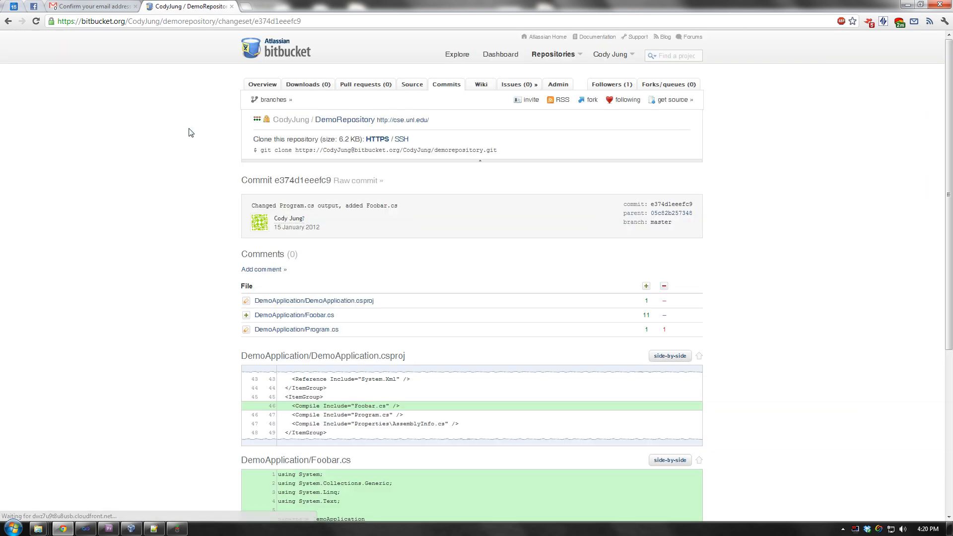
pyautogui.scroll(-3, 189, 133)
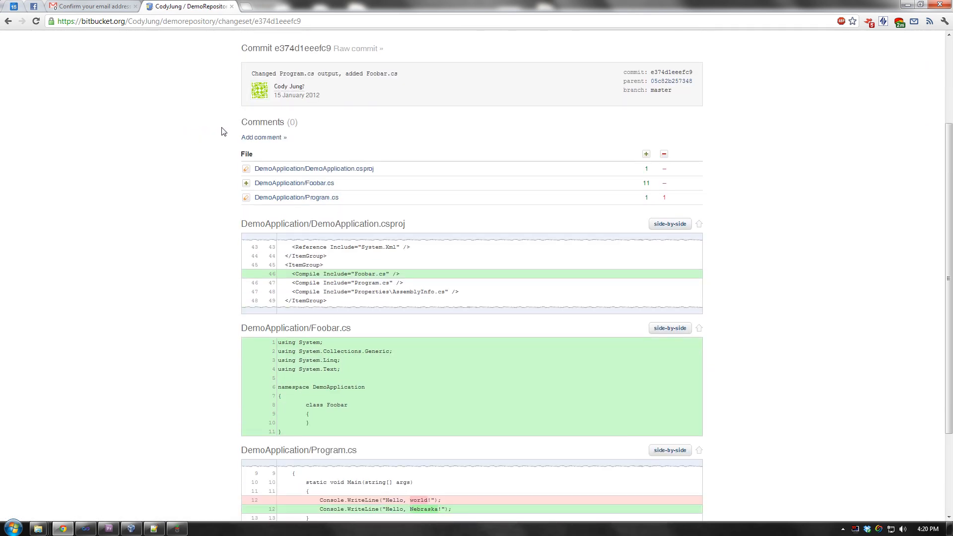
pyautogui.scroll(3, 222, 132)
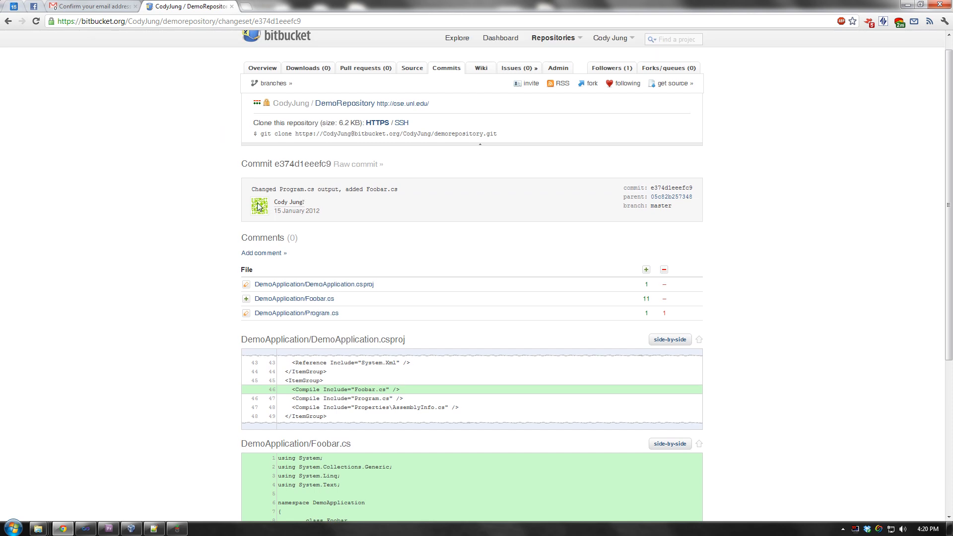
pyautogui.moveTo(304, 203)
pyautogui.scroll(-3, 283, 219)
pyautogui.scroll(1, 303, 204)
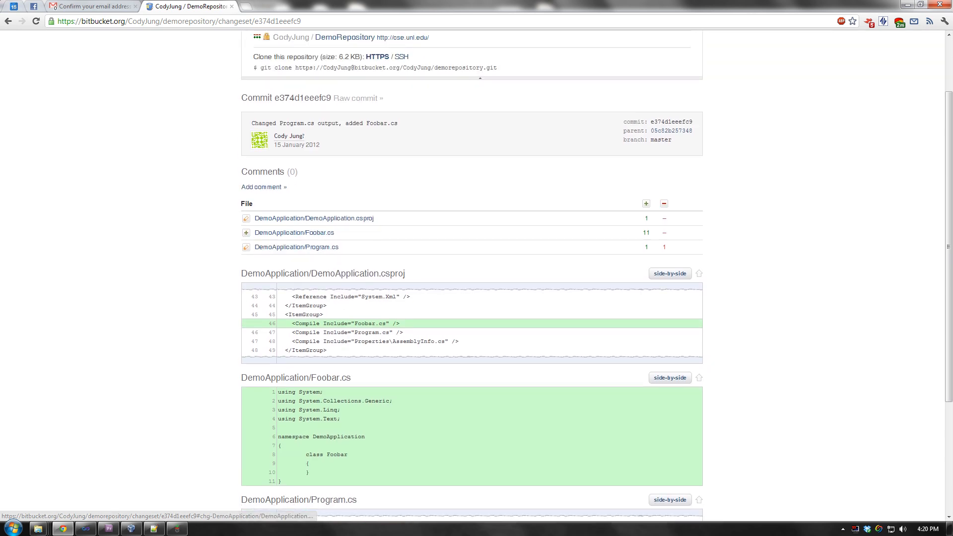
pyautogui.scroll(2, 307, 143)
pyautogui.scroll(-3, 245, 141)
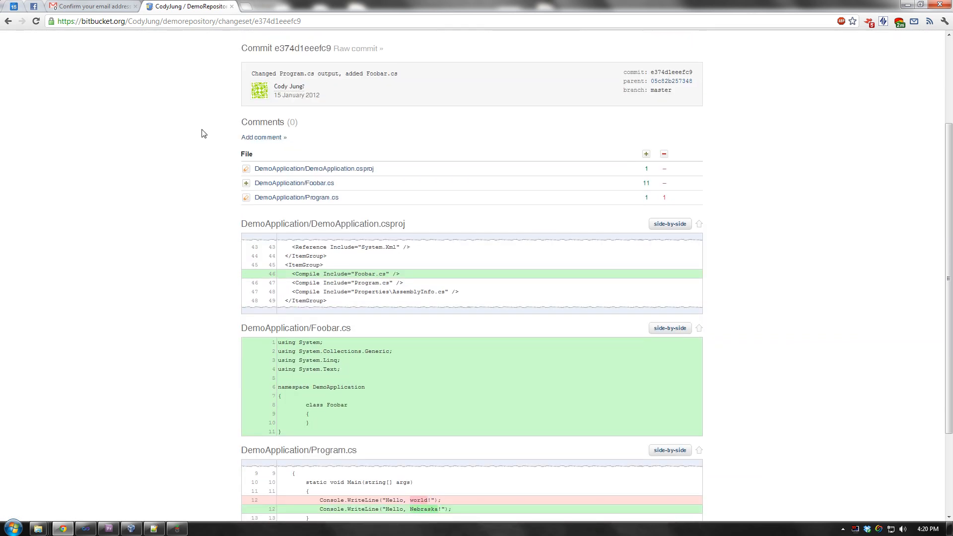
pyautogui.scroll(-1, 219, 135)
pyautogui.scroll(-2, 198, 123)
pyautogui.scroll(-1, 204, 124)
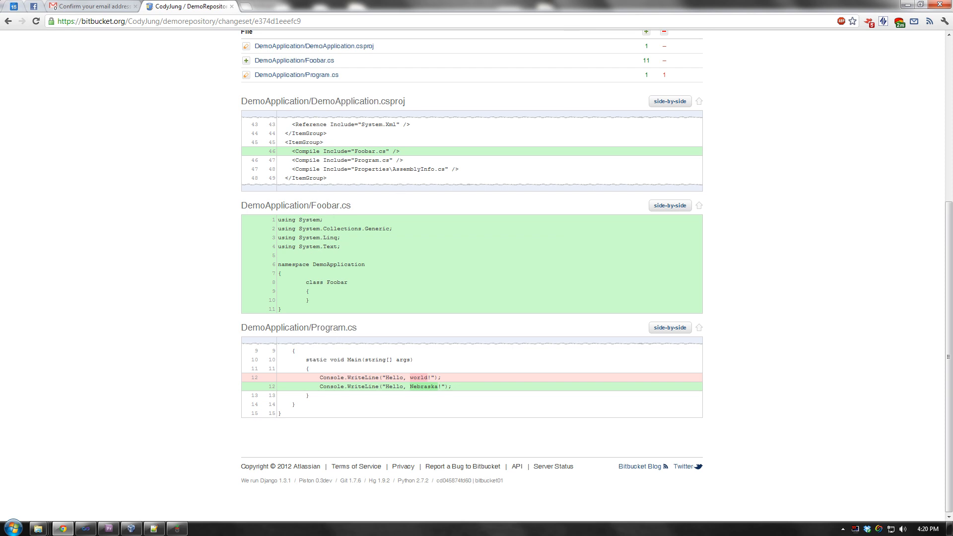
pyautogui.scroll(5, 264, 164)
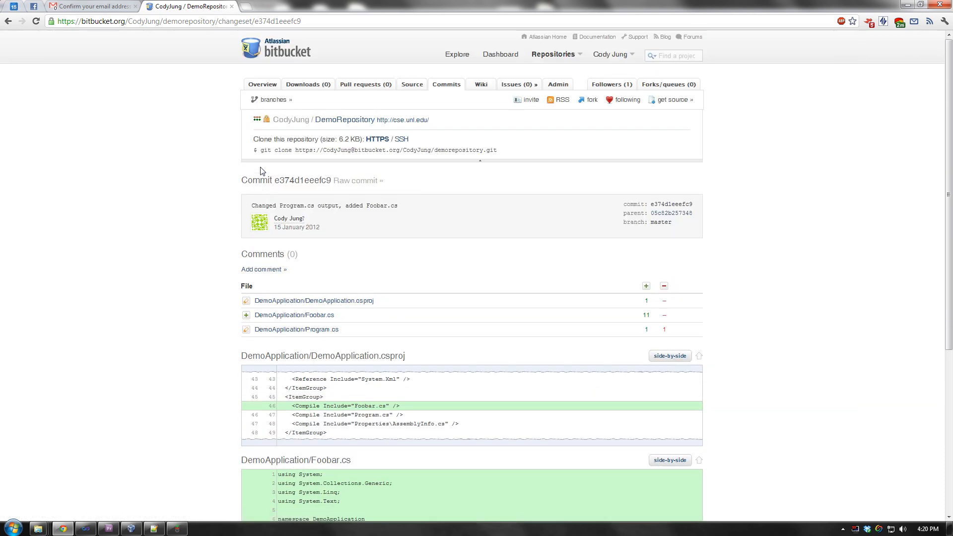
# - Return from the browser to the Visual Studio window
pyautogui.click(177, 529)
pyautogui.click(130, 289)
pyautogui.click(90, 532)
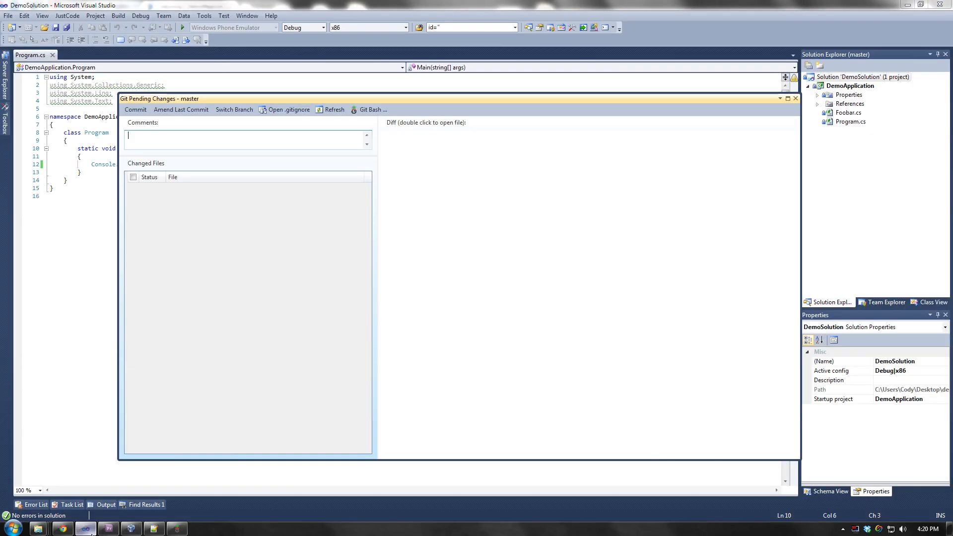
# - Minimize the host Visual Studio and show the VirtualBox VM fullscreen with its DemoSolution
pyautogui.click(88, 529)
pyautogui.click(131, 529)
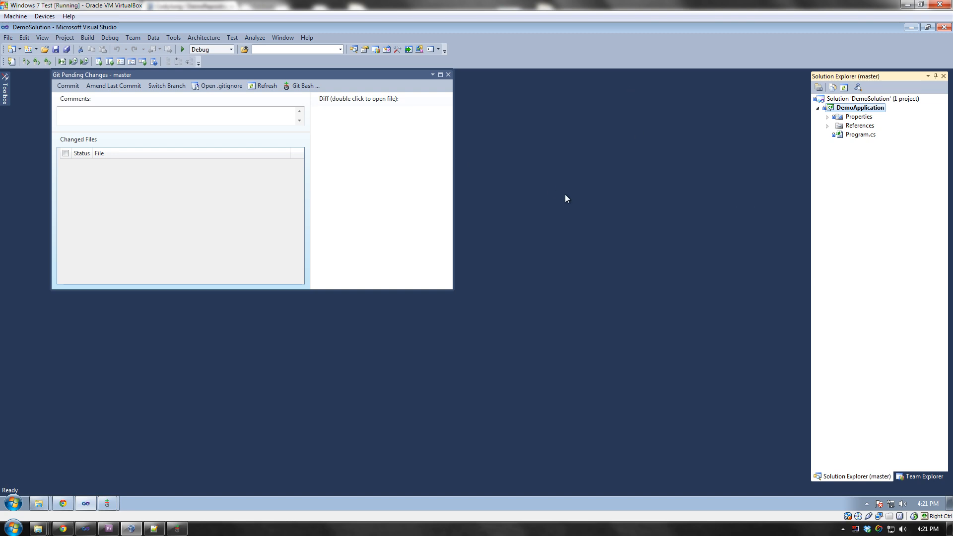
pyautogui.hotkey('ctrl', 'f')
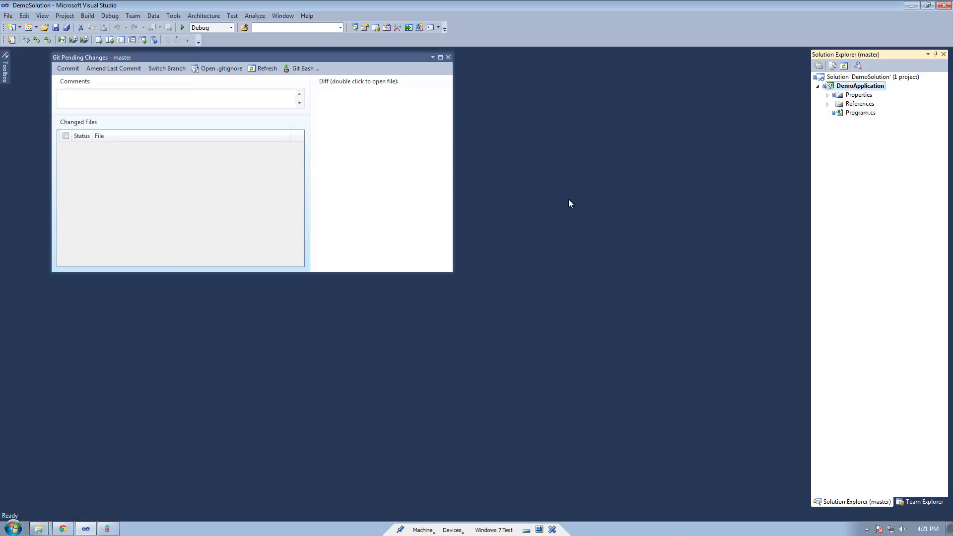
# - From the solution's Git Bash, run 'git pull origin master' to fast-forward to commit e374d1e
pyautogui.rightClick(845, 78)
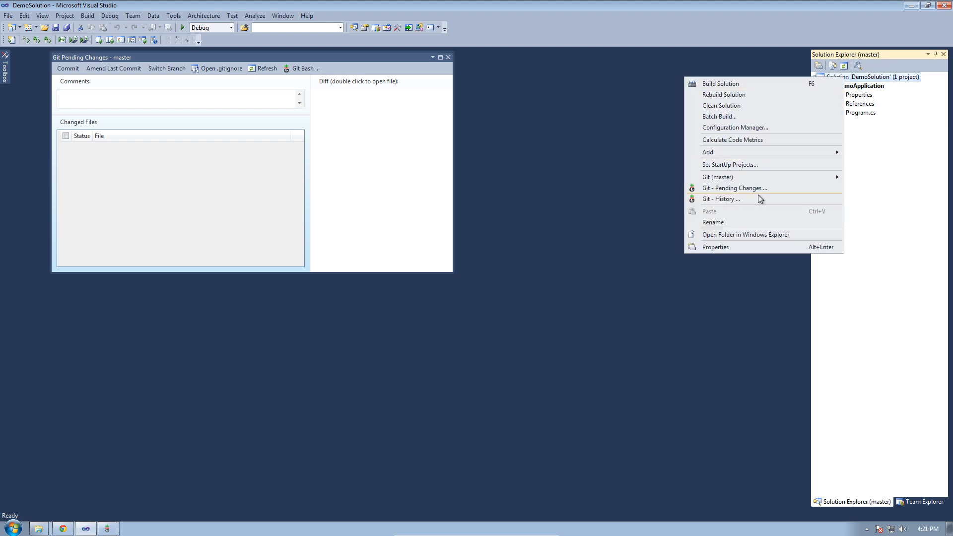
pyautogui.moveTo(758, 179)
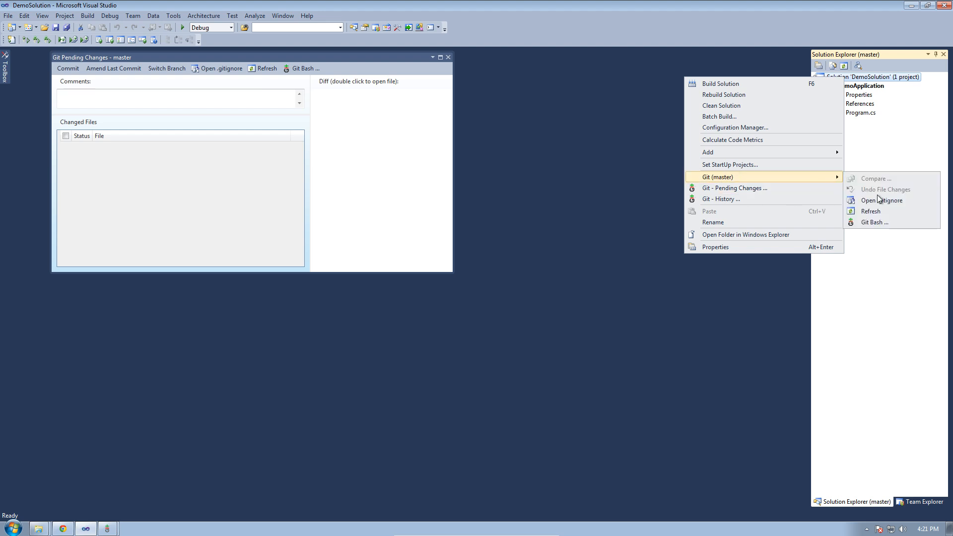
pyautogui.click(876, 222)
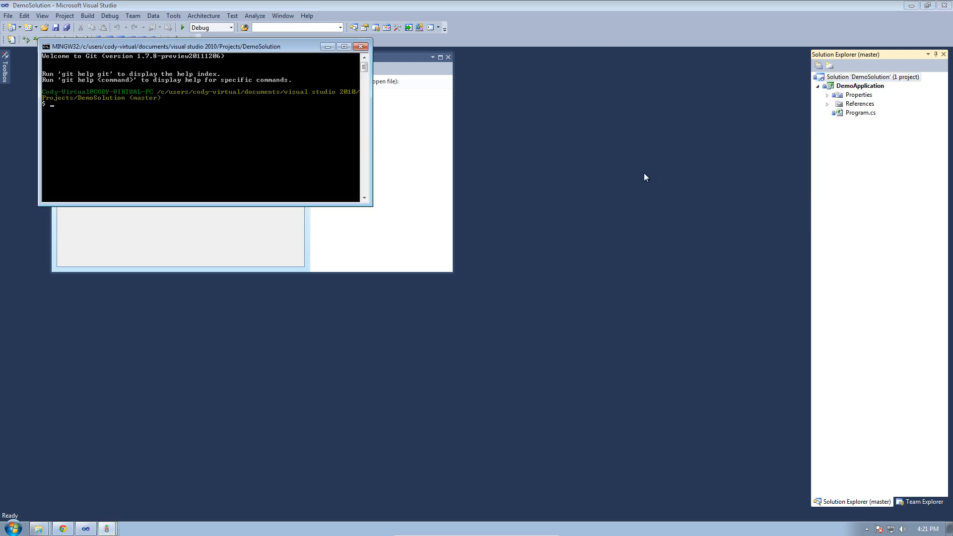
pyautogui.write('git pull origin master')
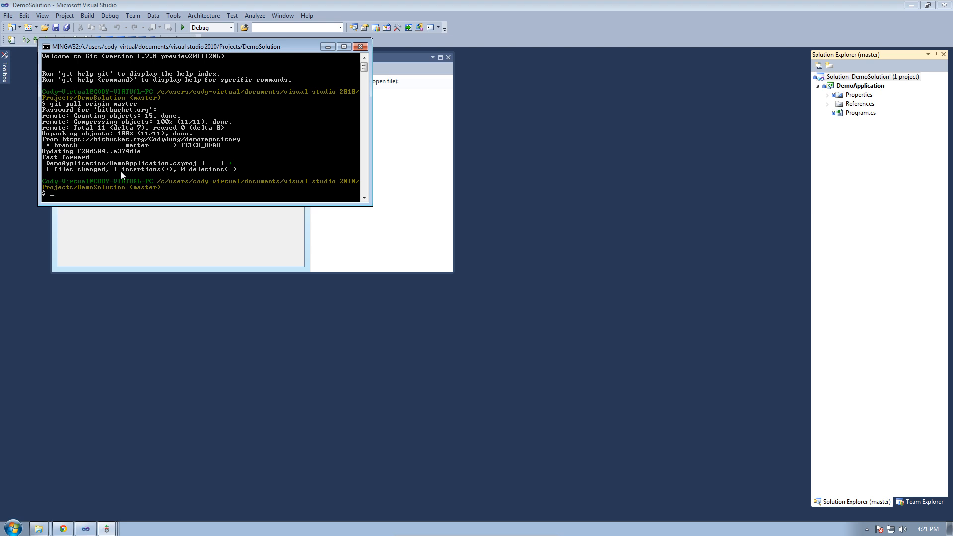
# - Reload the modified DemoApplication project in Visual Studio and select the new Foobar.cs
pyautogui.click(521, 168)
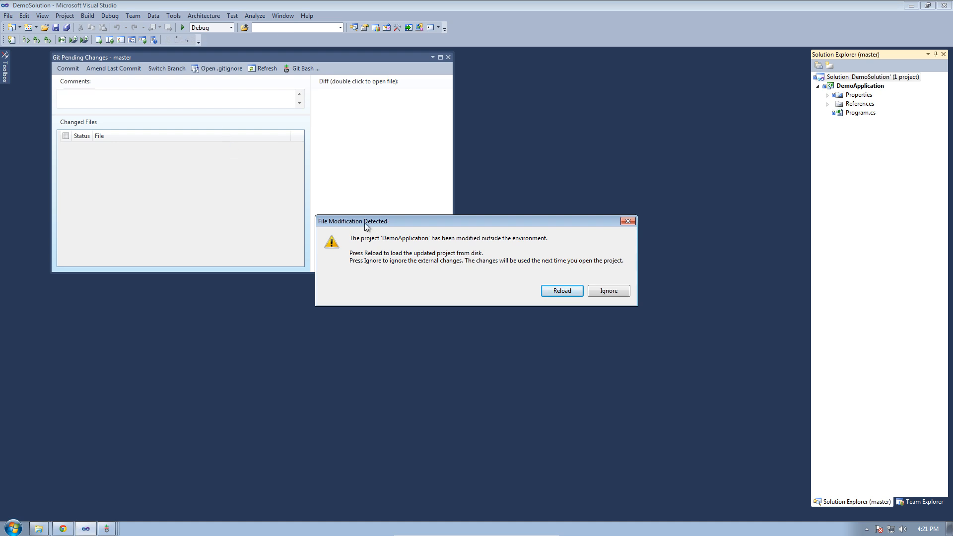
pyautogui.click(566, 292)
pyautogui.click(841, 113)
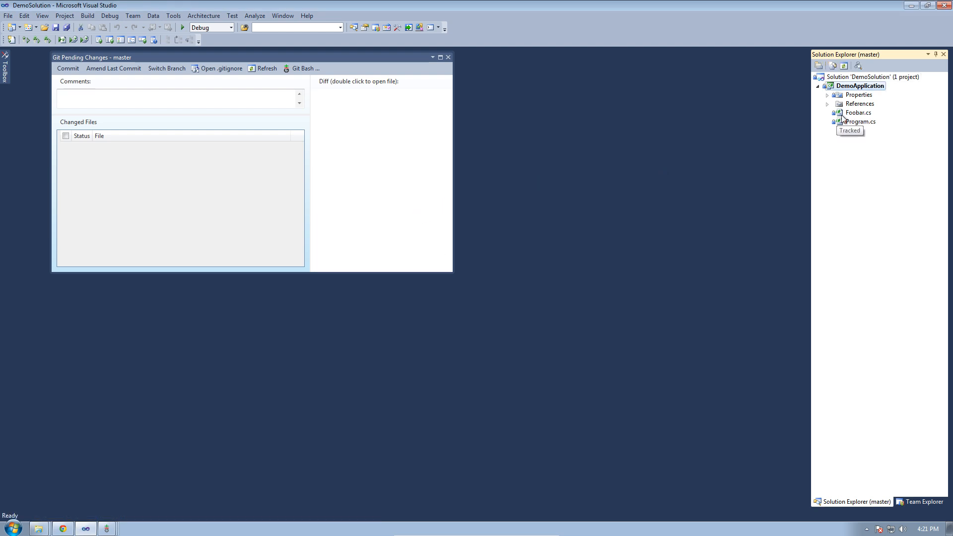